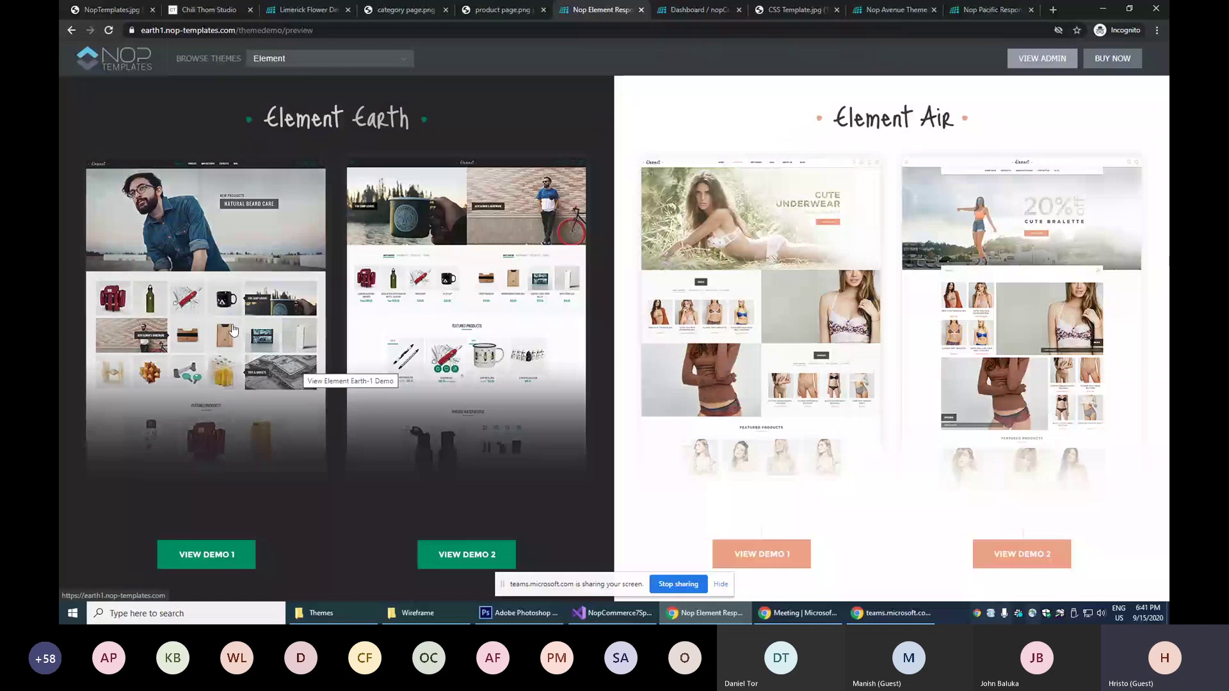
Open both Element Earth demos and both Element Air demos in separate background tabs.
click(296, 362)
click(465, 324)
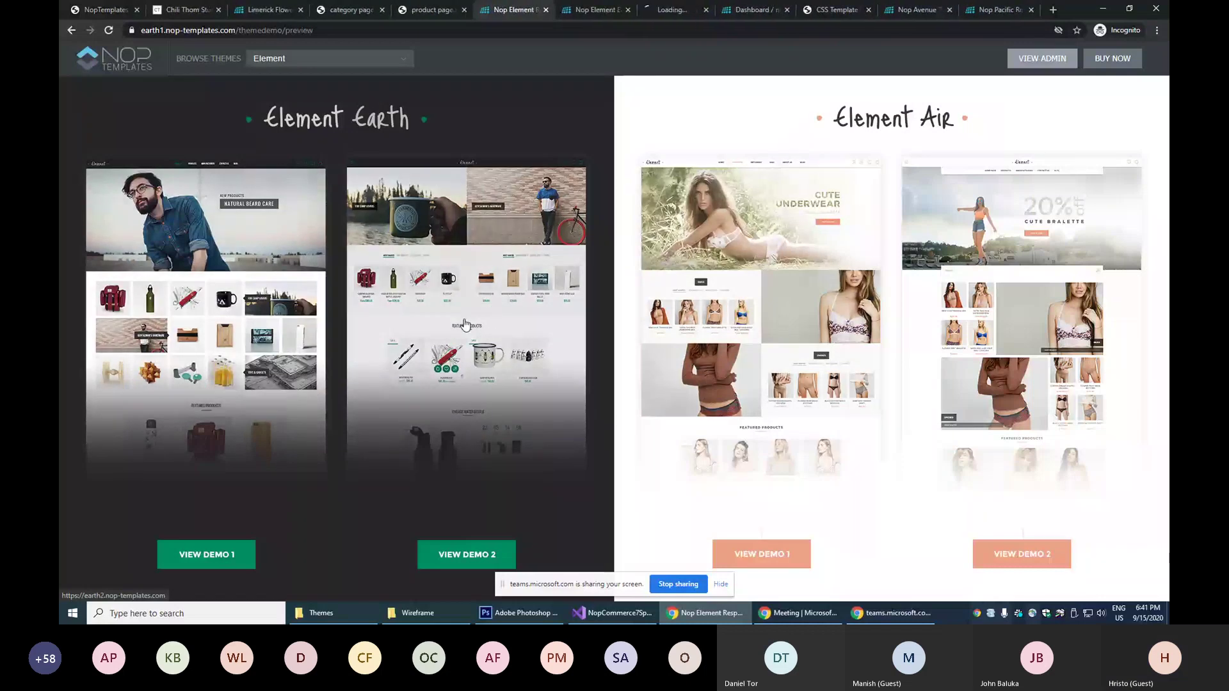
click(466, 324)
click(896, 325)
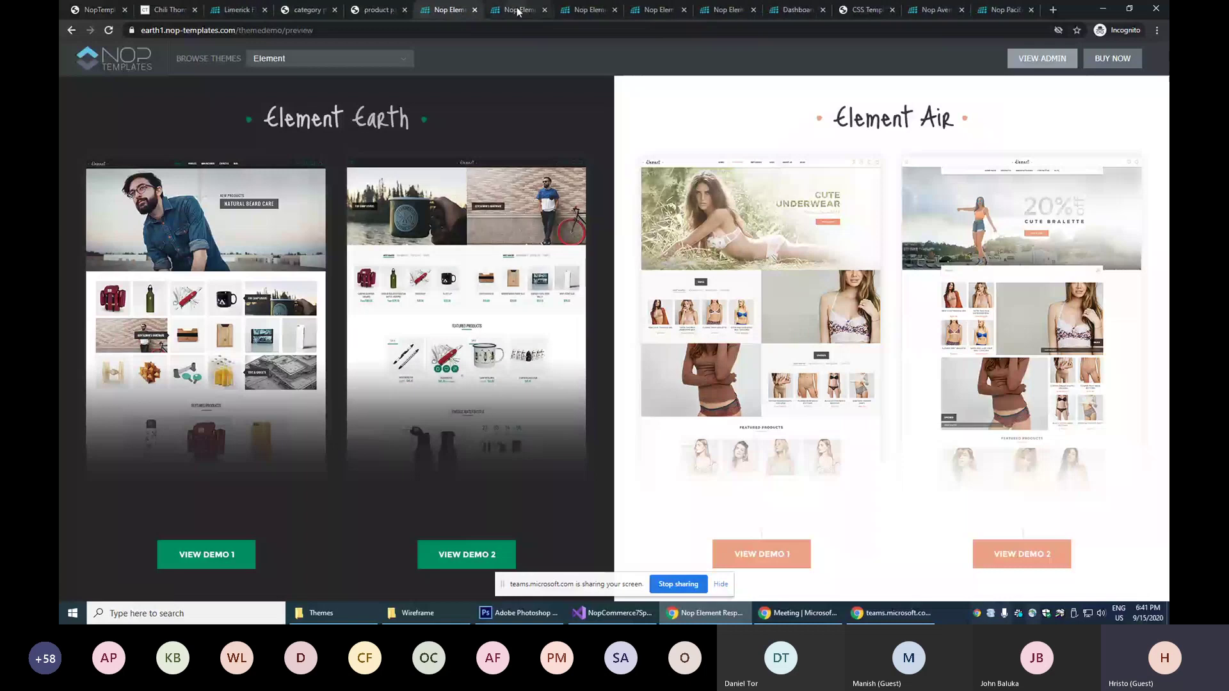
Examine the Element Earth demo 1 home page, from the banner slider and category product grid to the featured products and product carousel.
click(517, 11)
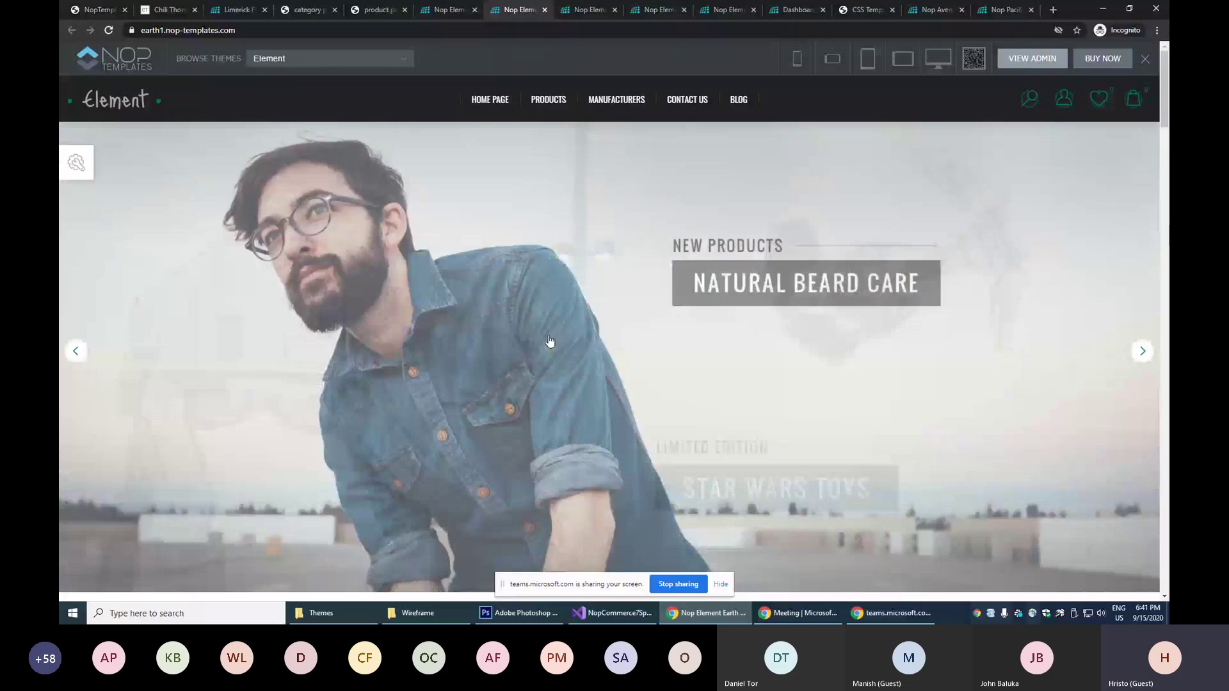
scroll(549, 341, down, 4)
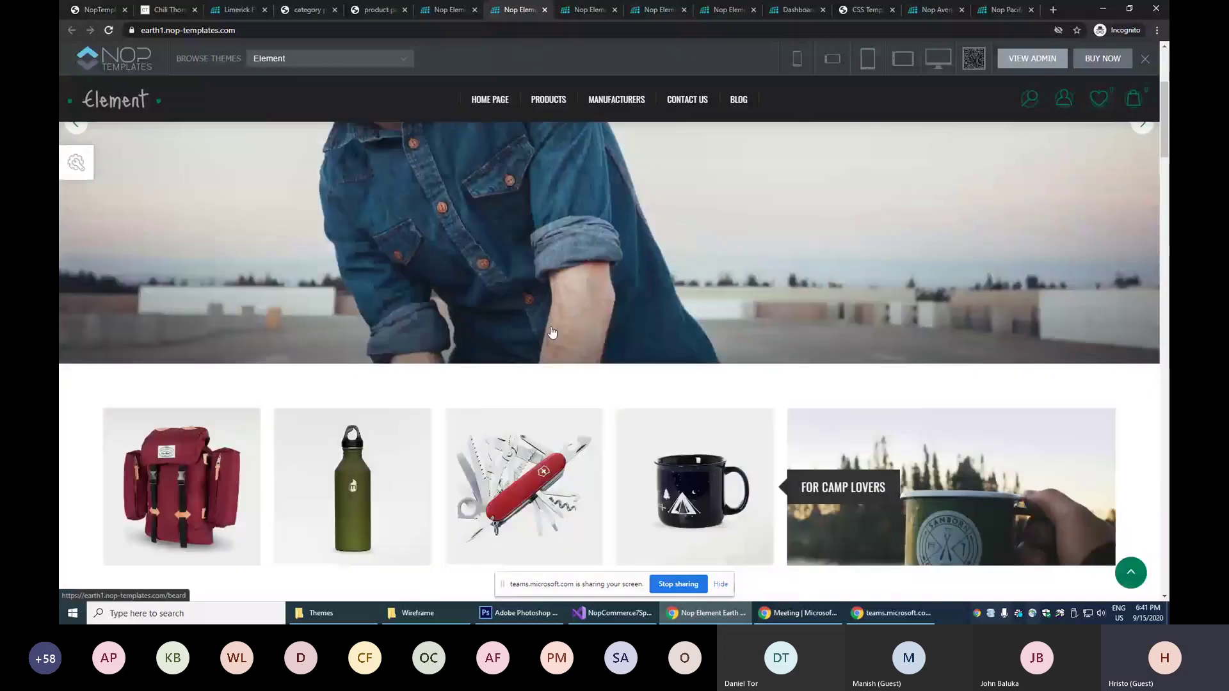
scroll(552, 333, down, 4)
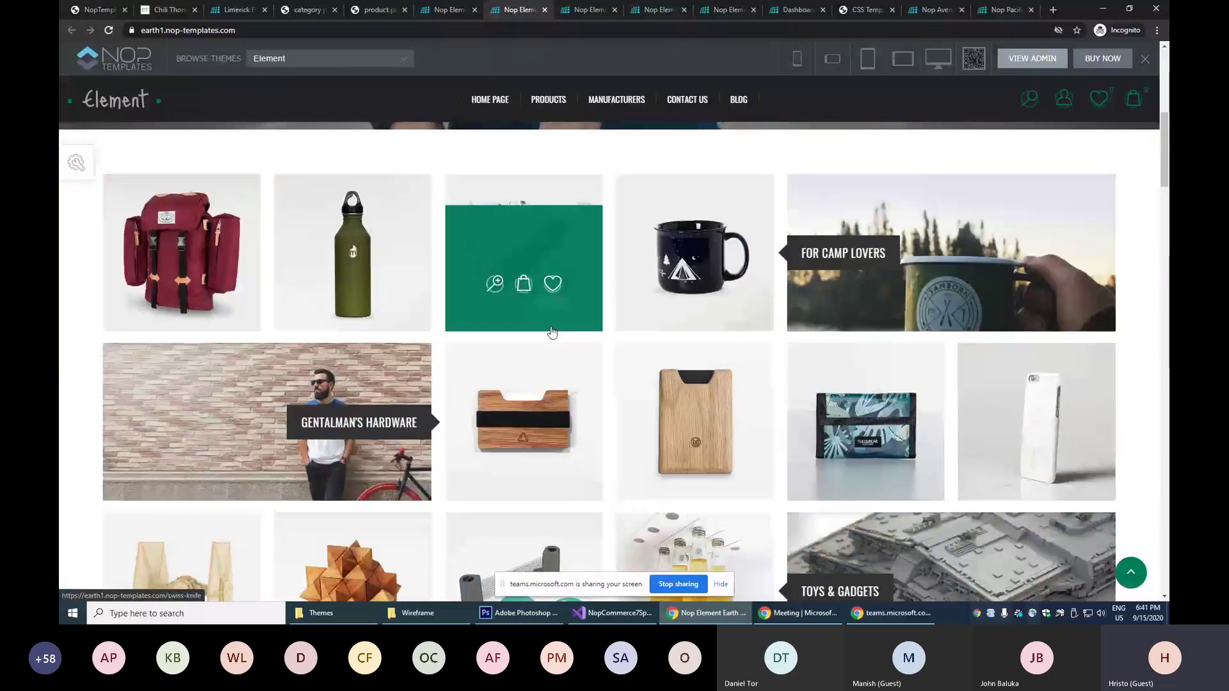
scroll(552, 332, down, 6)
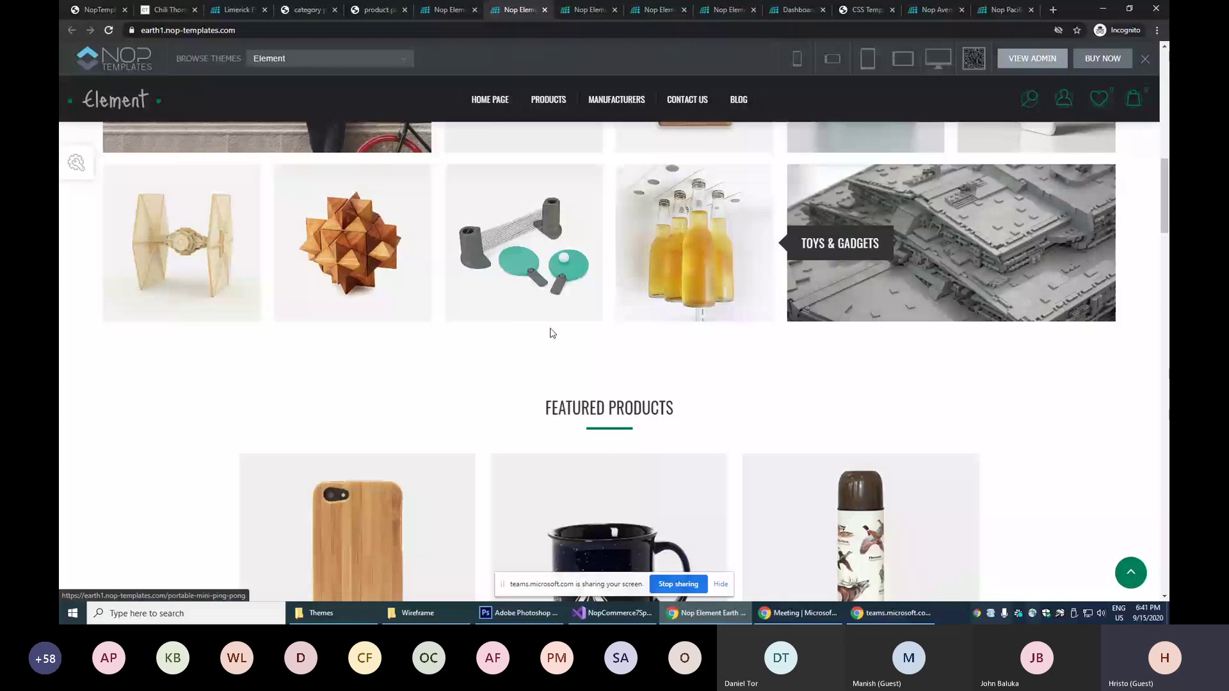
scroll(551, 332, down, 4)
scroll(552, 332, down, 4)
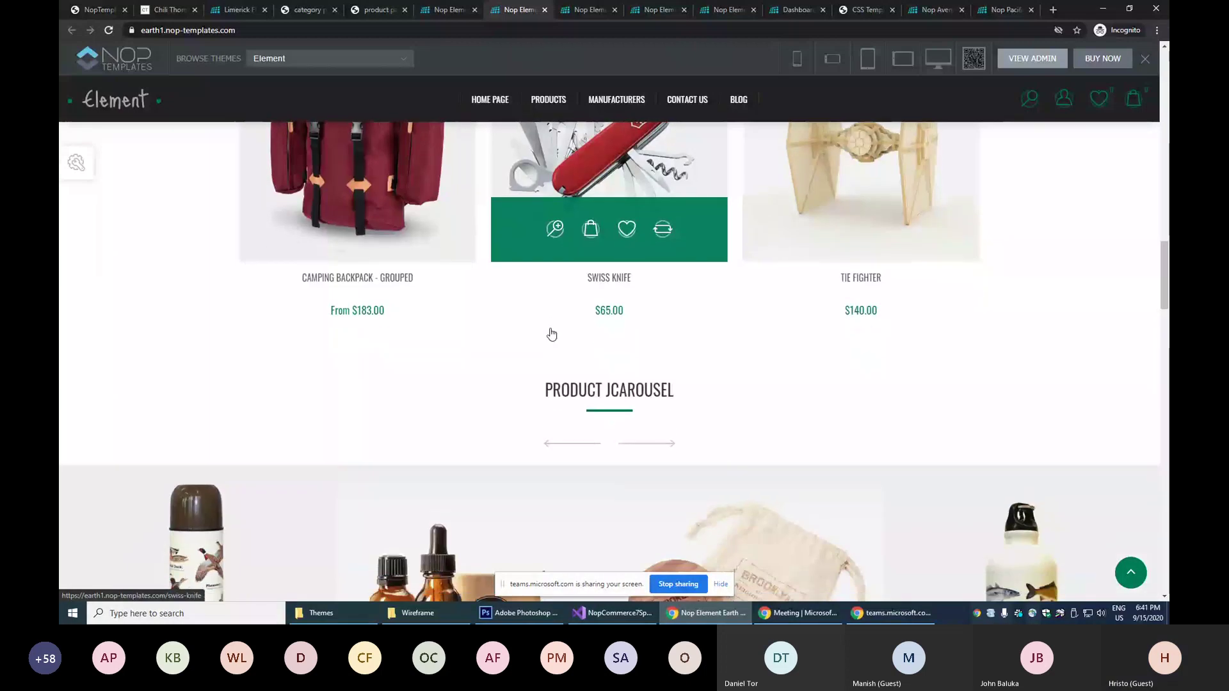
scroll(552, 332, down, 1)
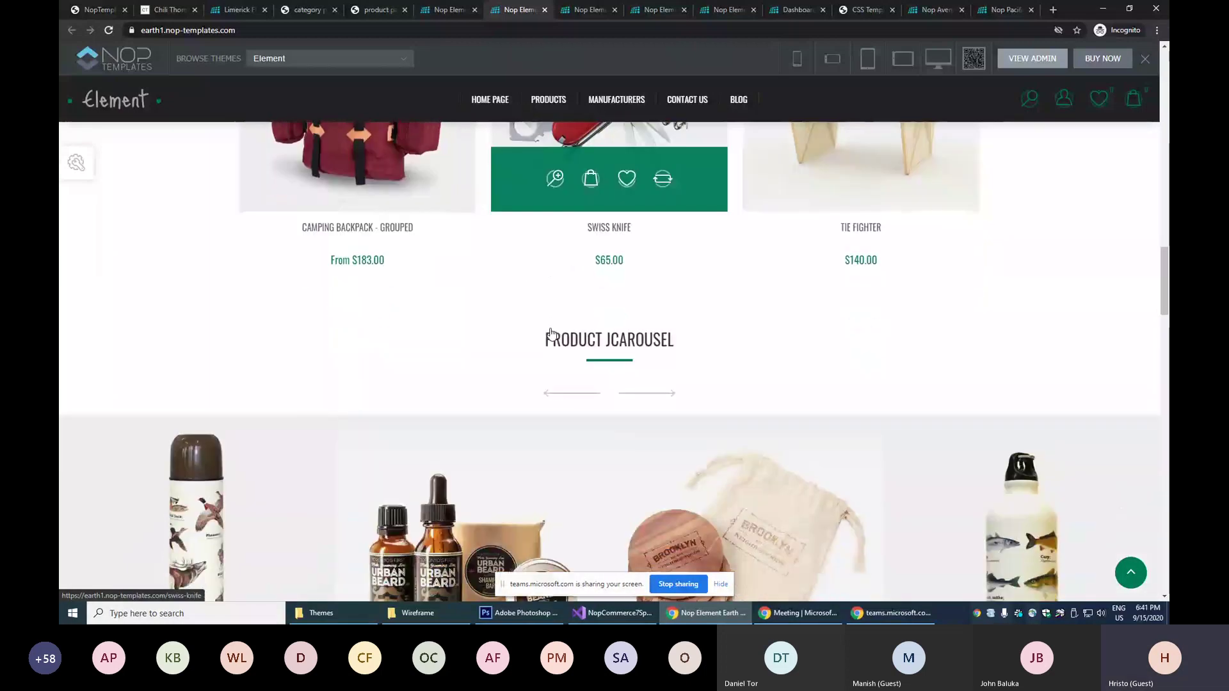
scroll(550, 332, down, 7)
scroll(557, 349, up, 6)
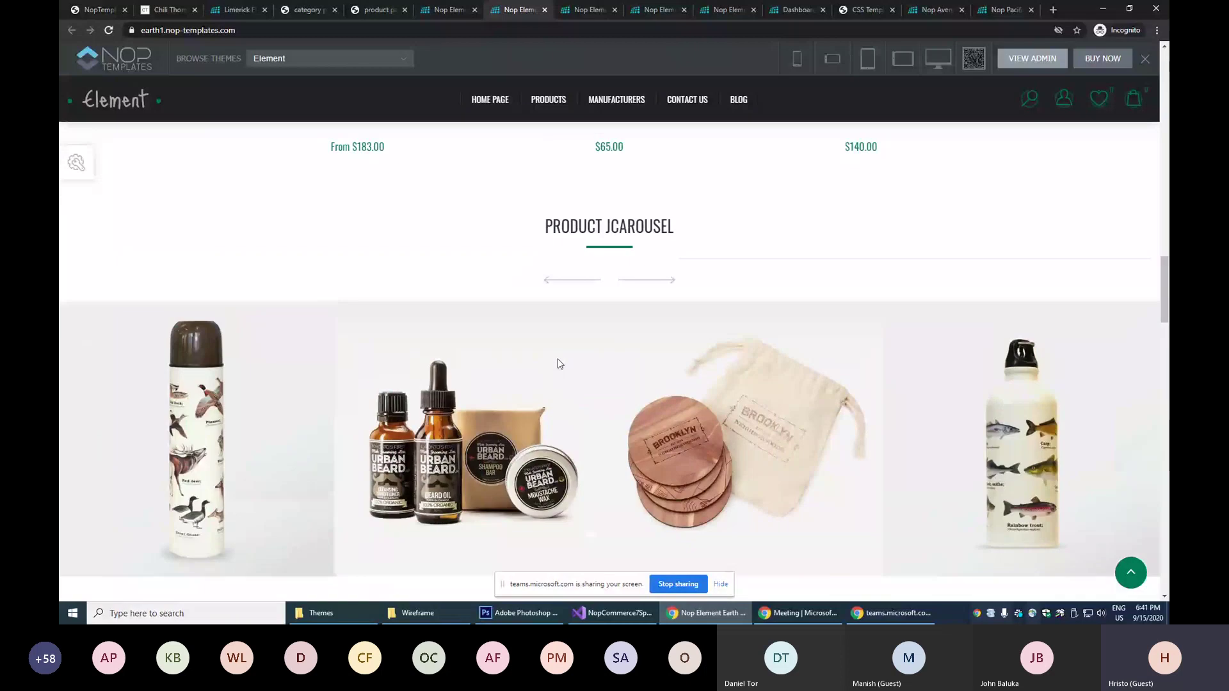
scroll(558, 364, up, 1)
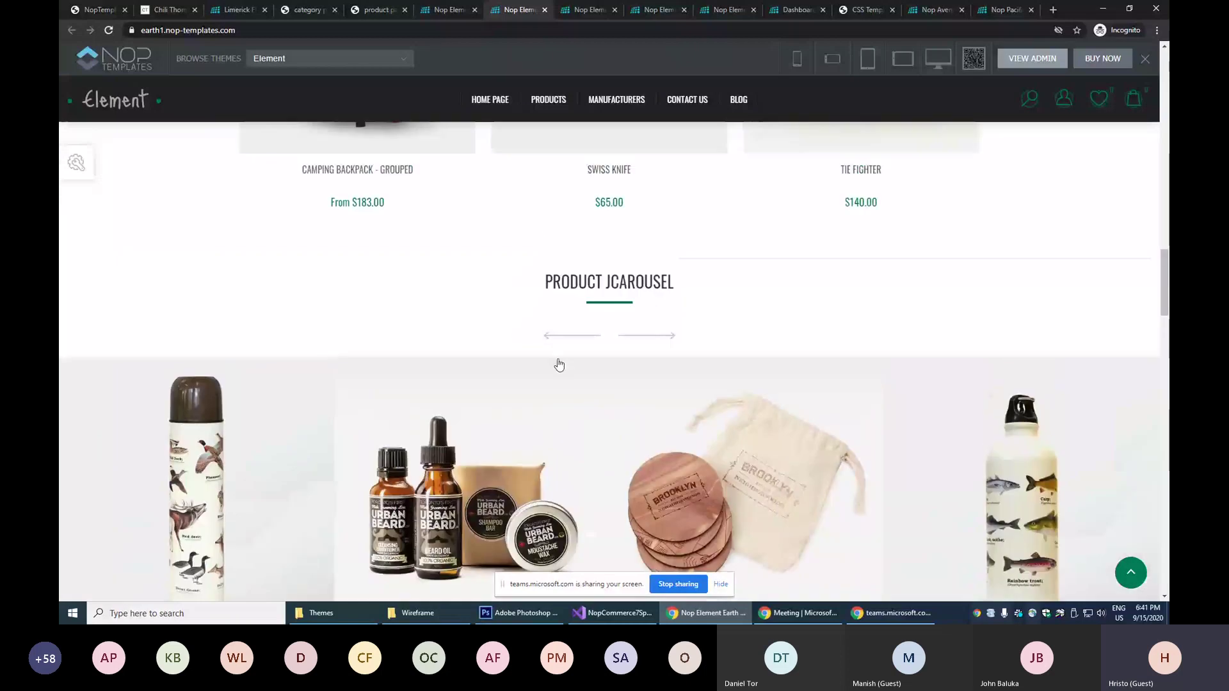
scroll(559, 365, up, 8)
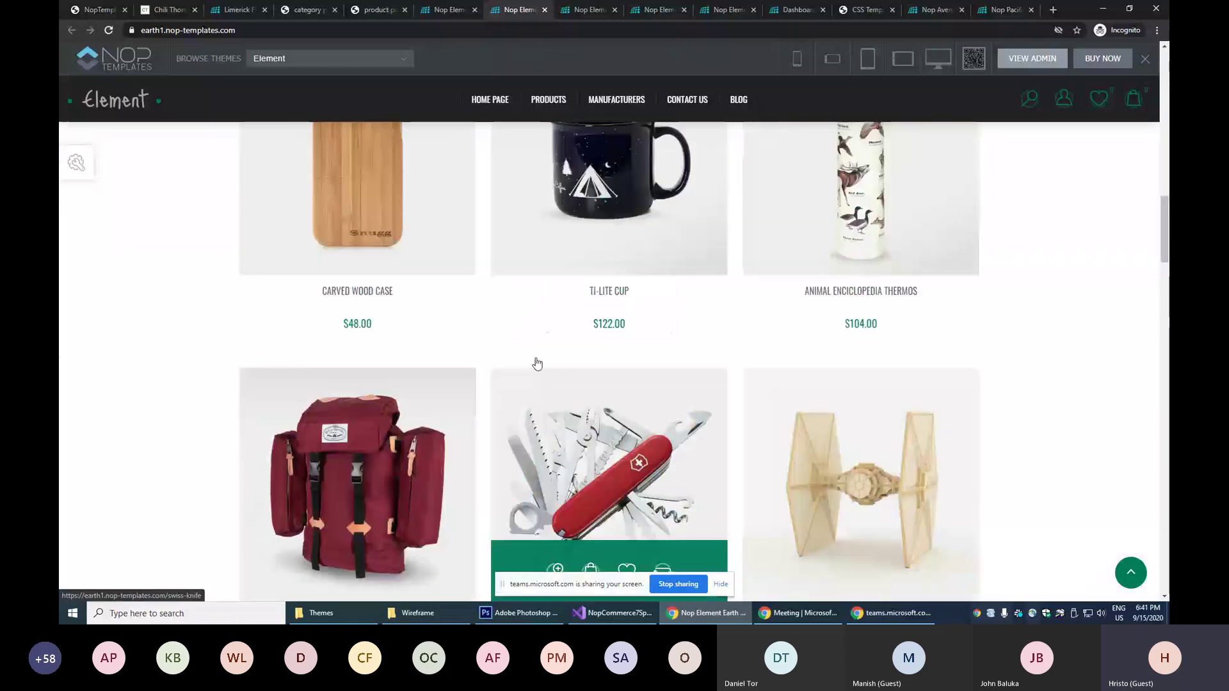
scroll(537, 364, up, 7)
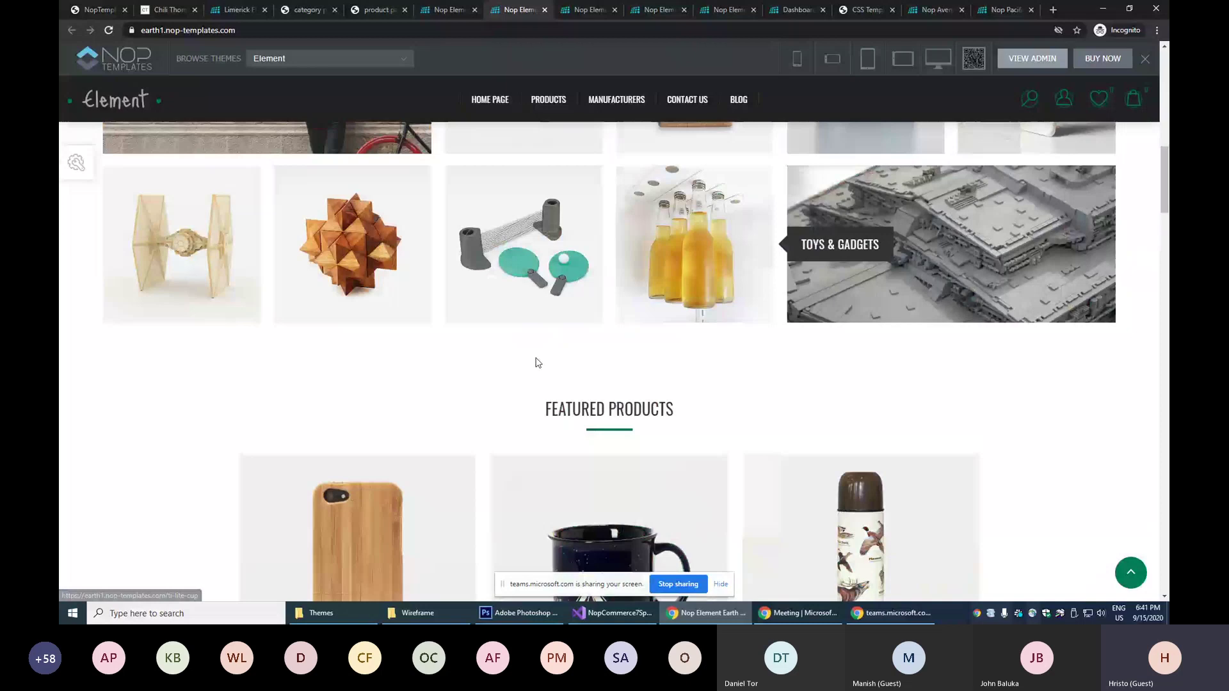
Examine the Element Earth demo 2 home page, including its split category banners, tabbed product lists, featured products and carousel.
key(ctrl+Tab)
scroll(584, 129, up, 10)
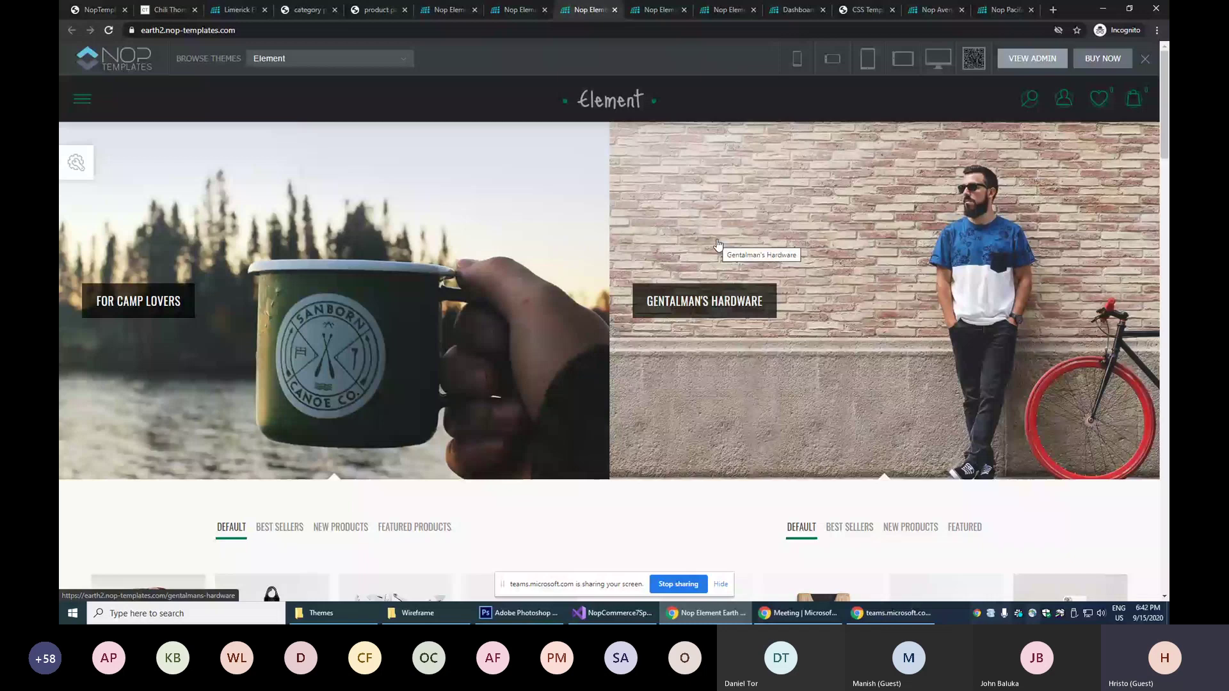
scroll(718, 243, down, 2)
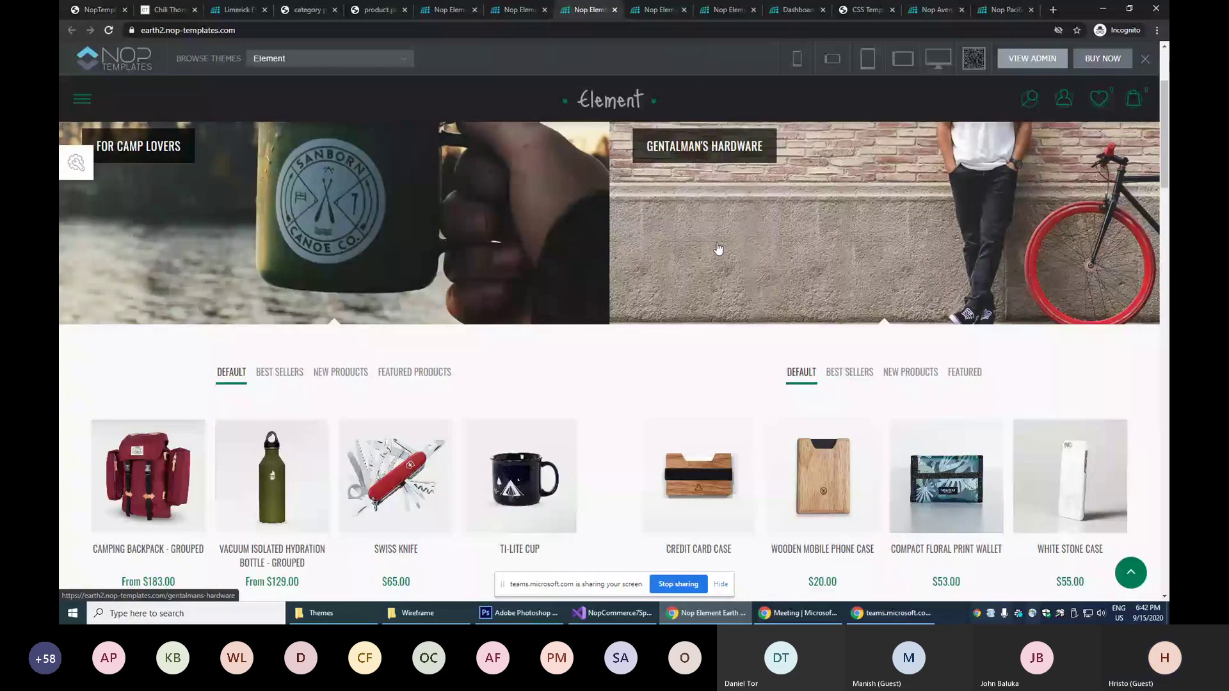
scroll(718, 248, down, 2)
scroll(716, 263, down, 6)
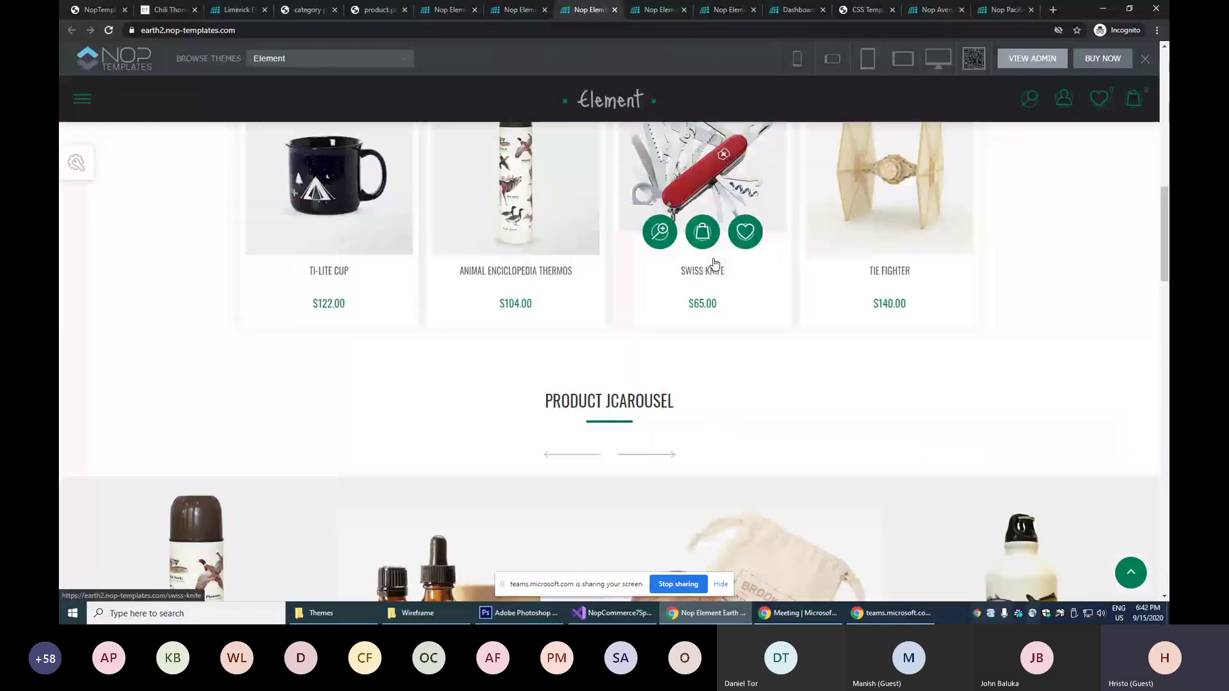
scroll(715, 265, down, 6)
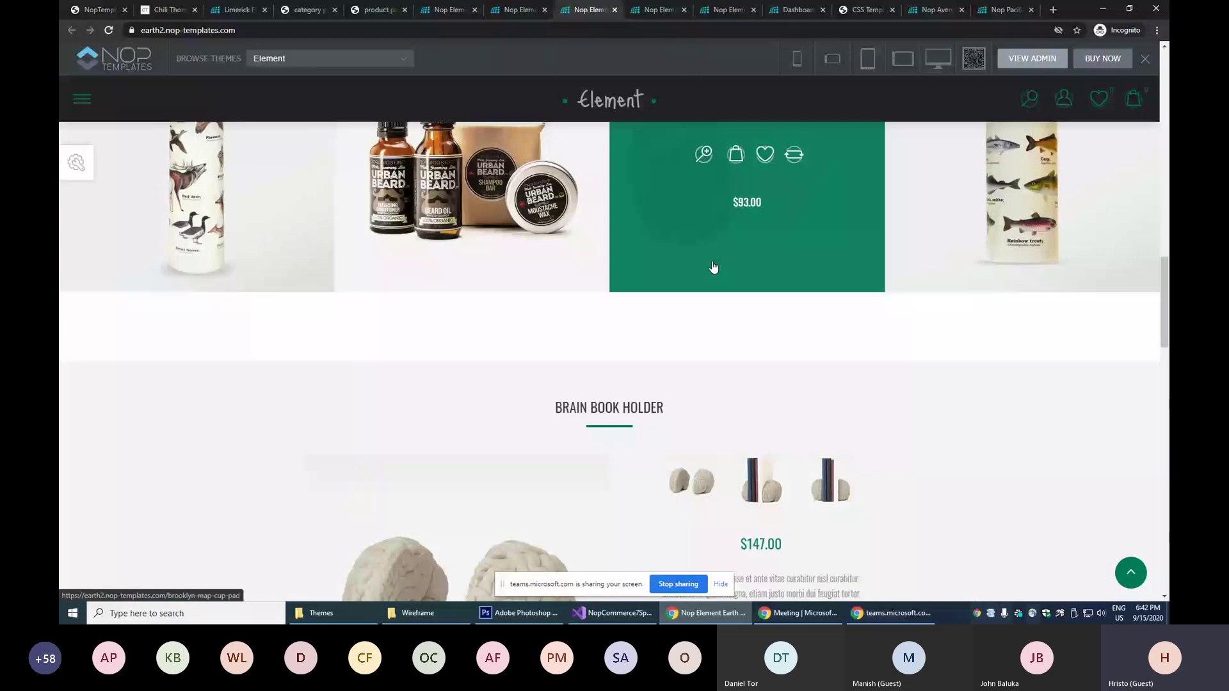
scroll(714, 266, up, 10)
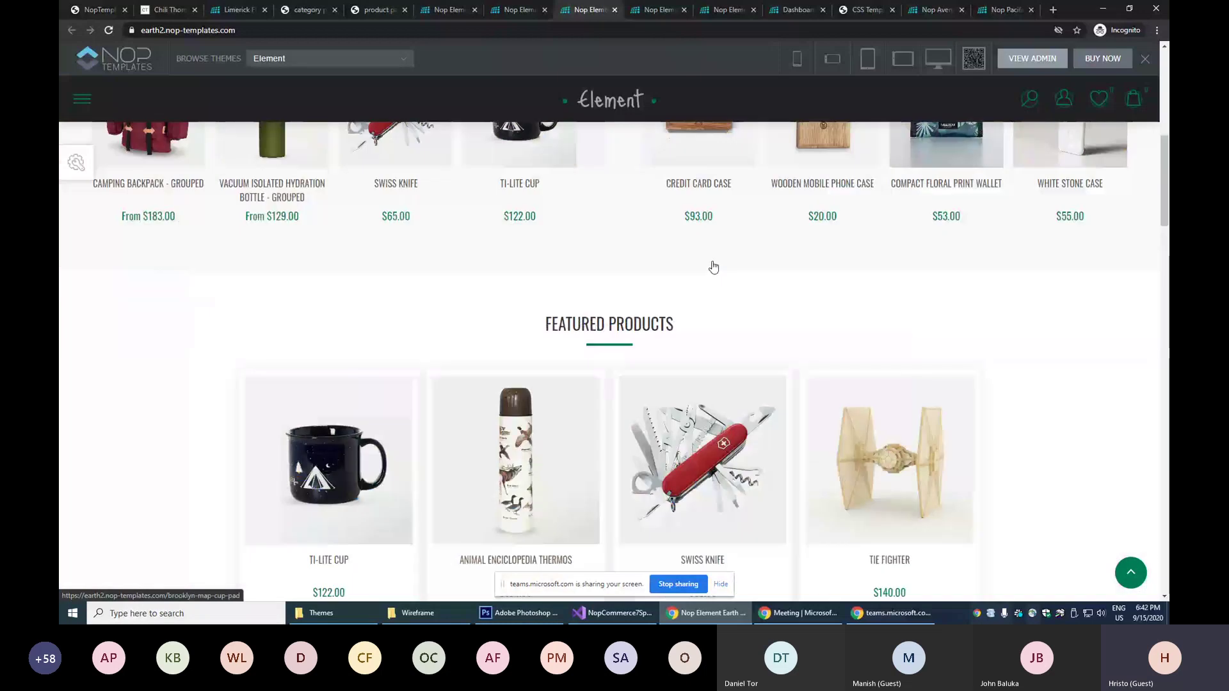
scroll(714, 267, up, 6)
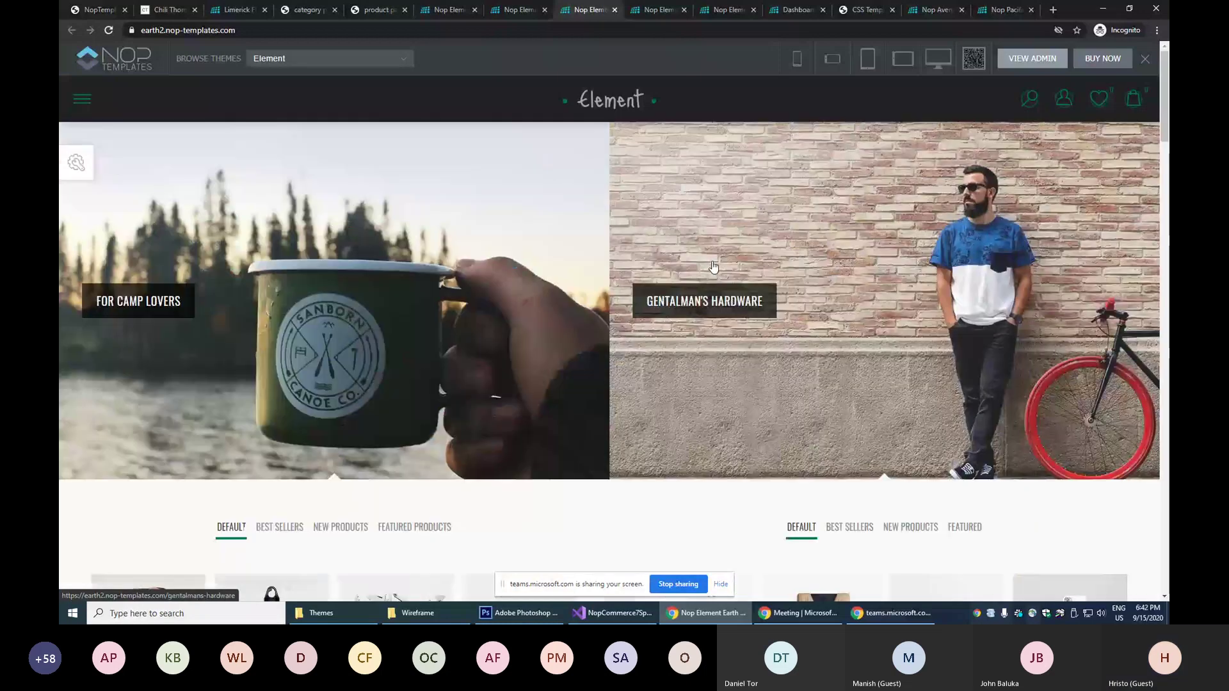
Examine the Element Air demo 1 home page, from the main slider through the category sections and carousel to the Bras & Camisols tabs.
key(ctrl+Tab)
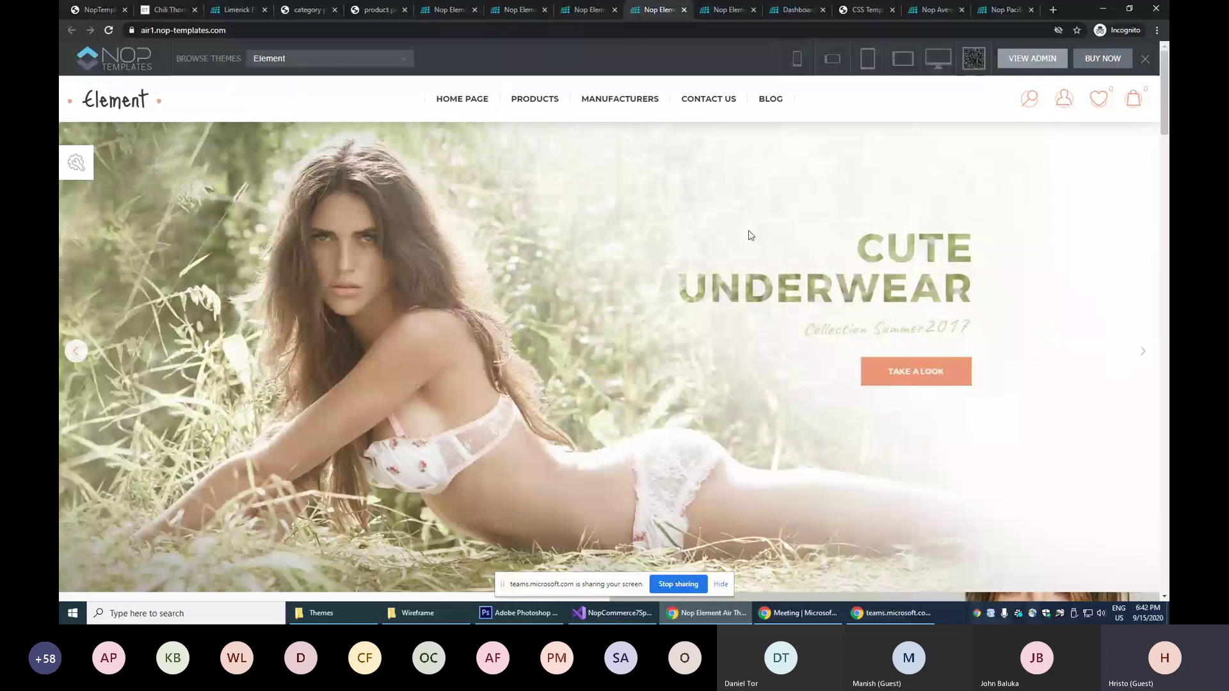
scroll(719, 269, down, 3)
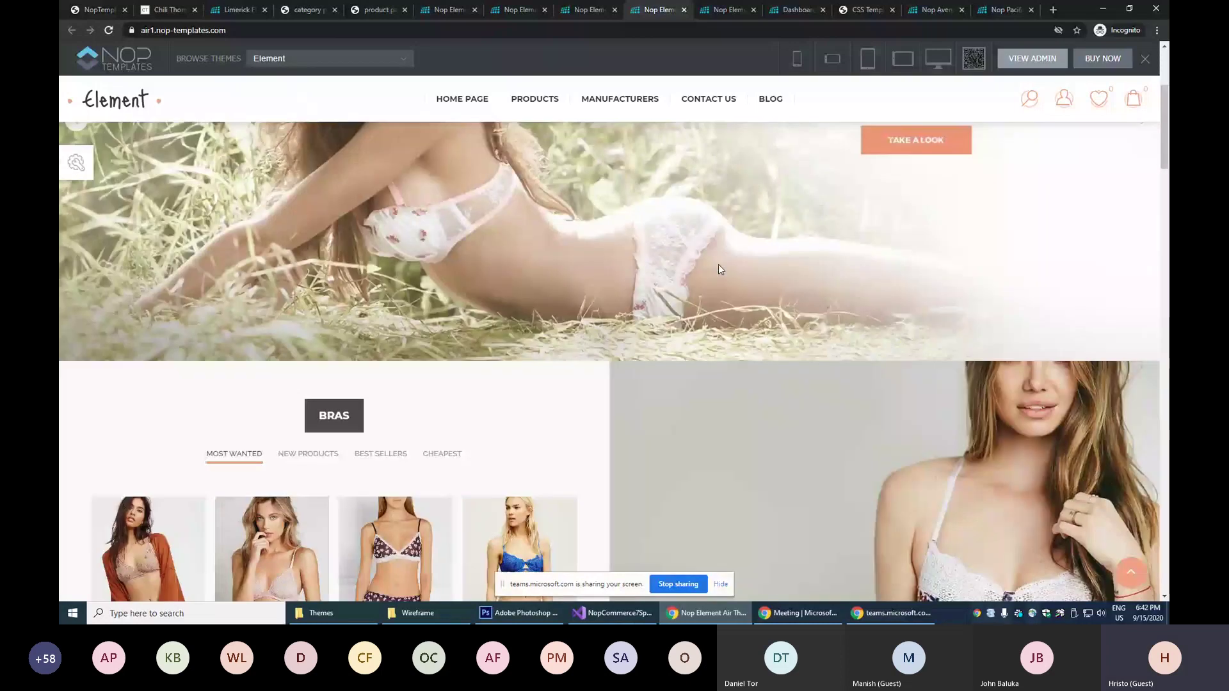
scroll(718, 269, down, 5)
scroll(710, 321, down, 5)
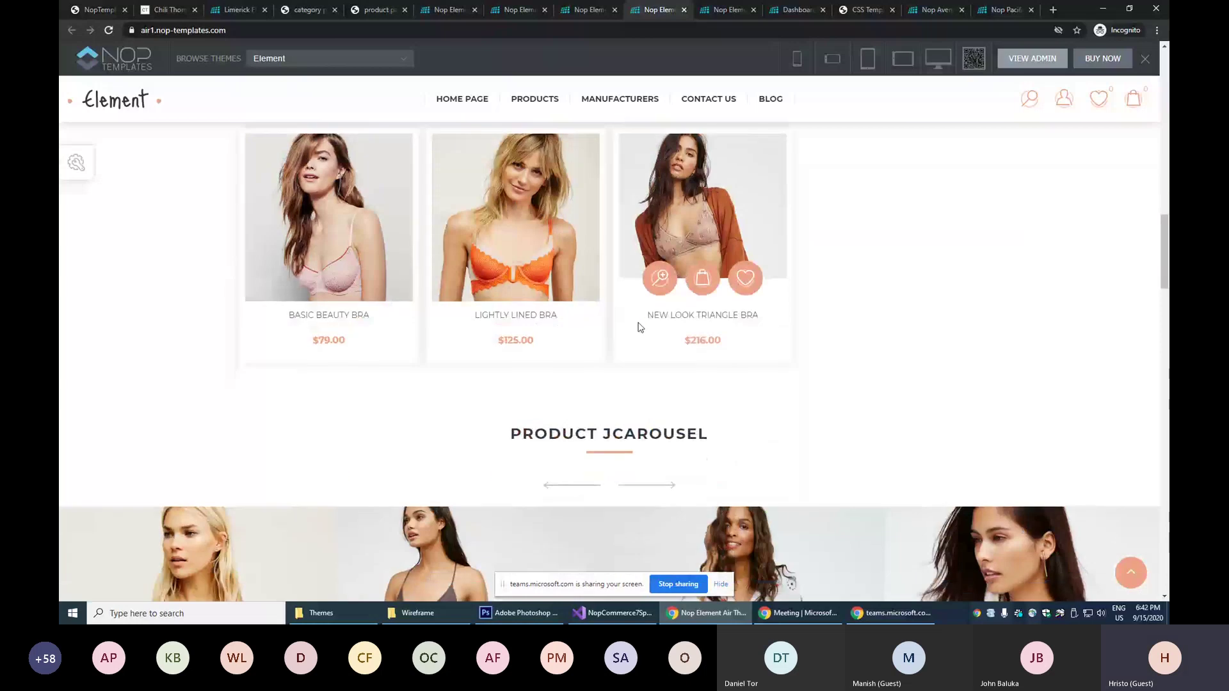
scroll(638, 328, down, 7)
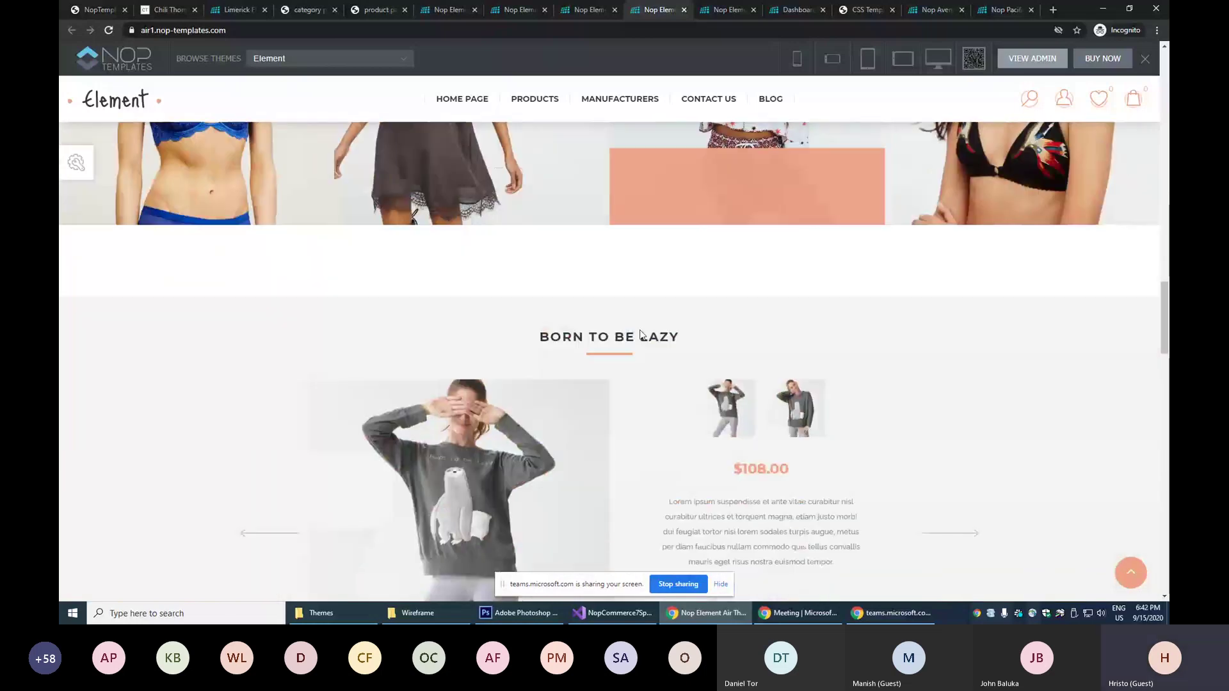
scroll(650, 343, down, 1)
scroll(700, 356, up, 1)
scroll(701, 356, down, 7)
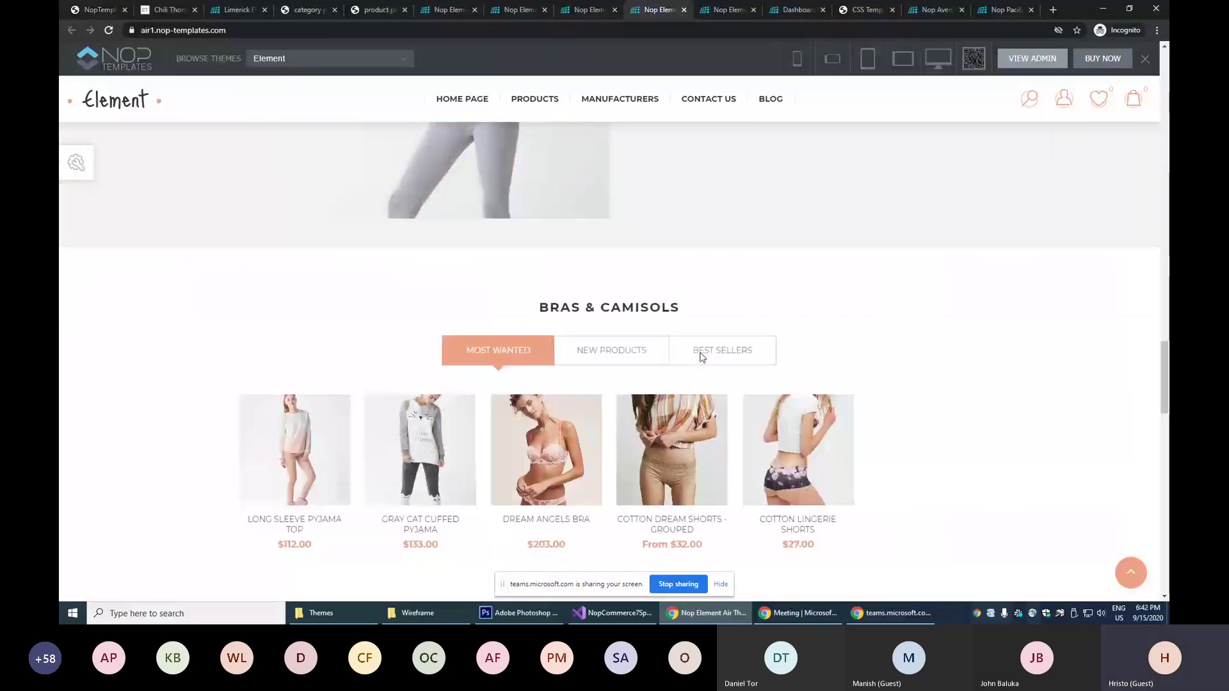
scroll(702, 357, up, 6)
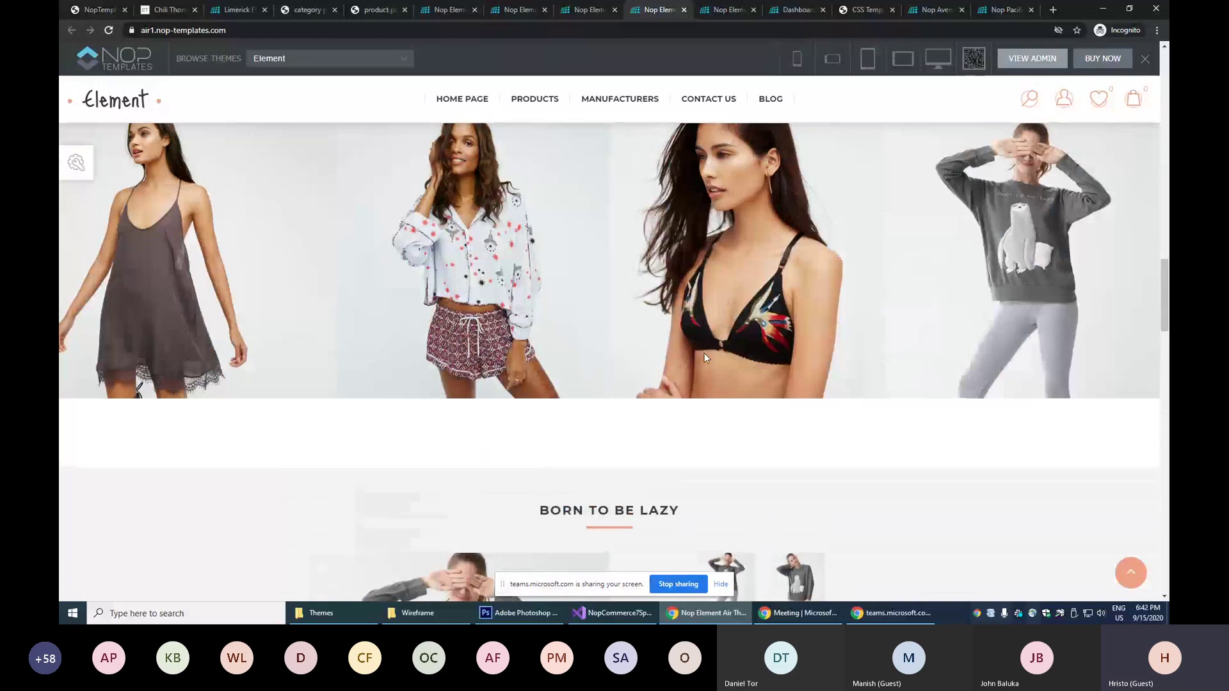
scroll(704, 357, up, 6)
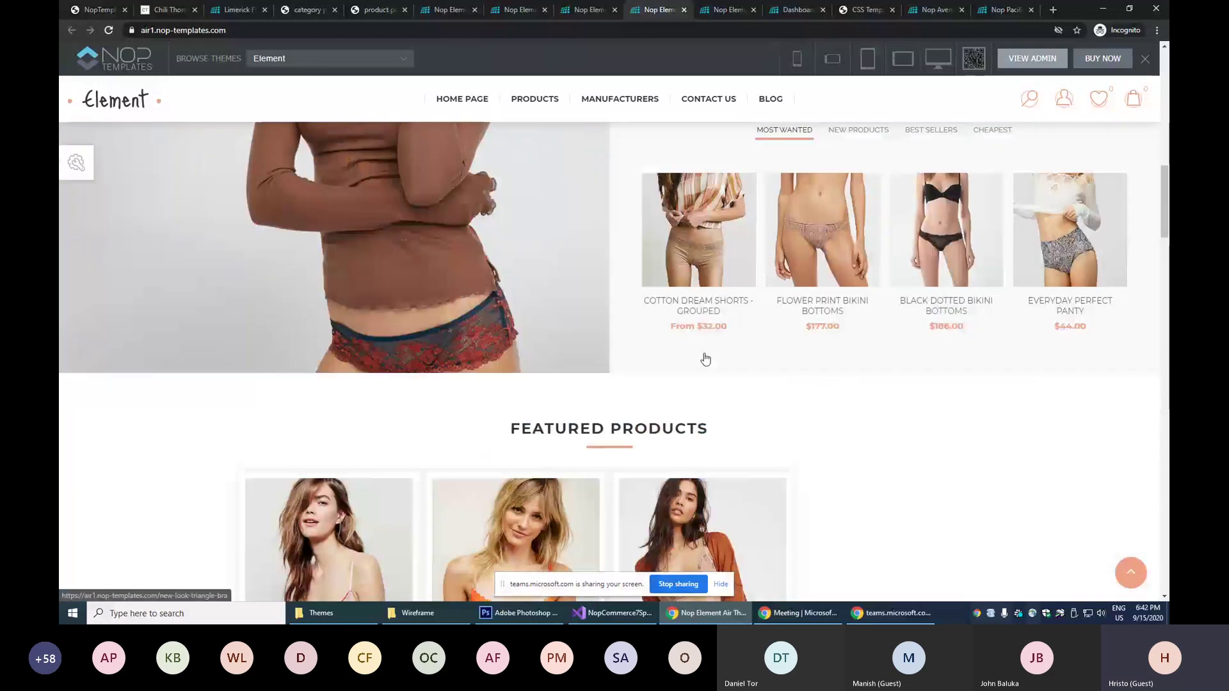
scroll(705, 357, up, 8)
Look over the Element Air demo 2 home page, from its header and search bar to the featured products and carousel heading.
click(725, 10)
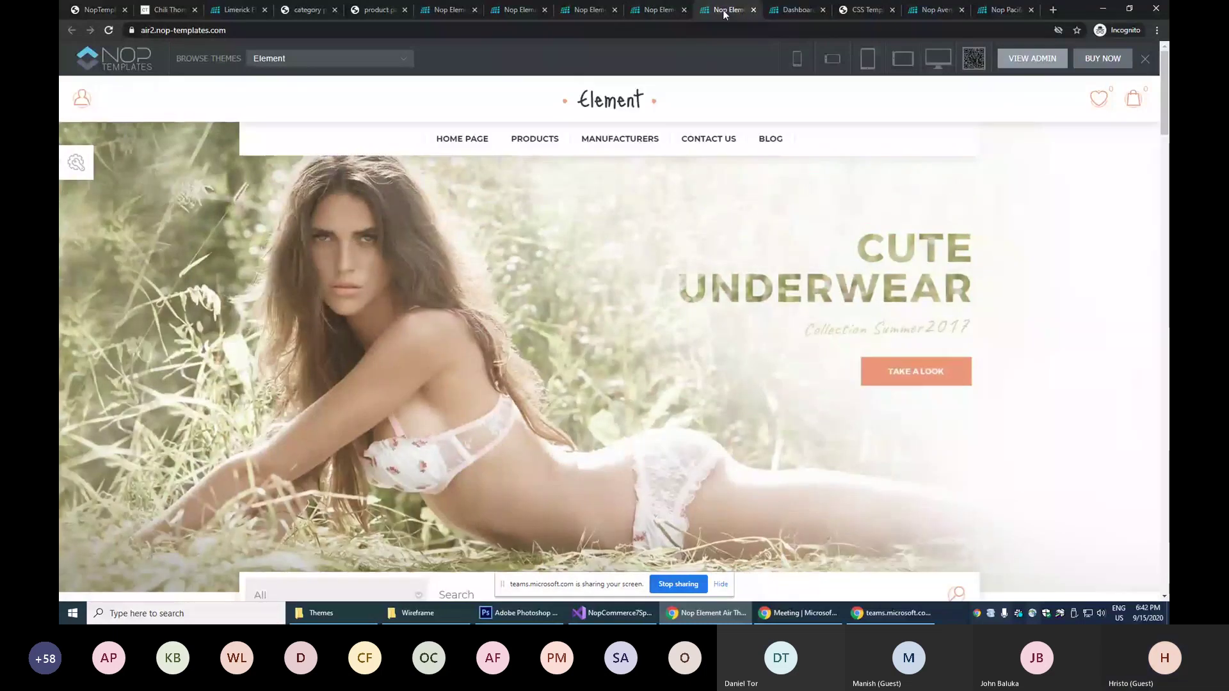
scroll(760, 268, down, 8)
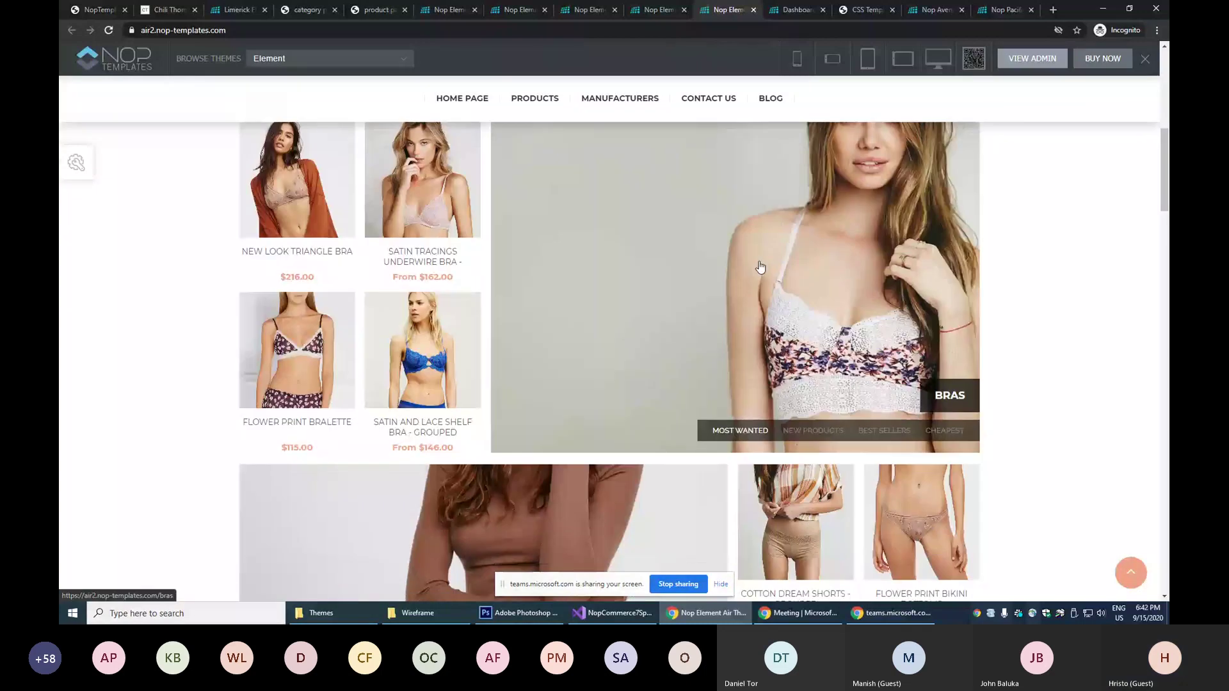
scroll(760, 267, down, 1)
scroll(761, 268, down, 5)
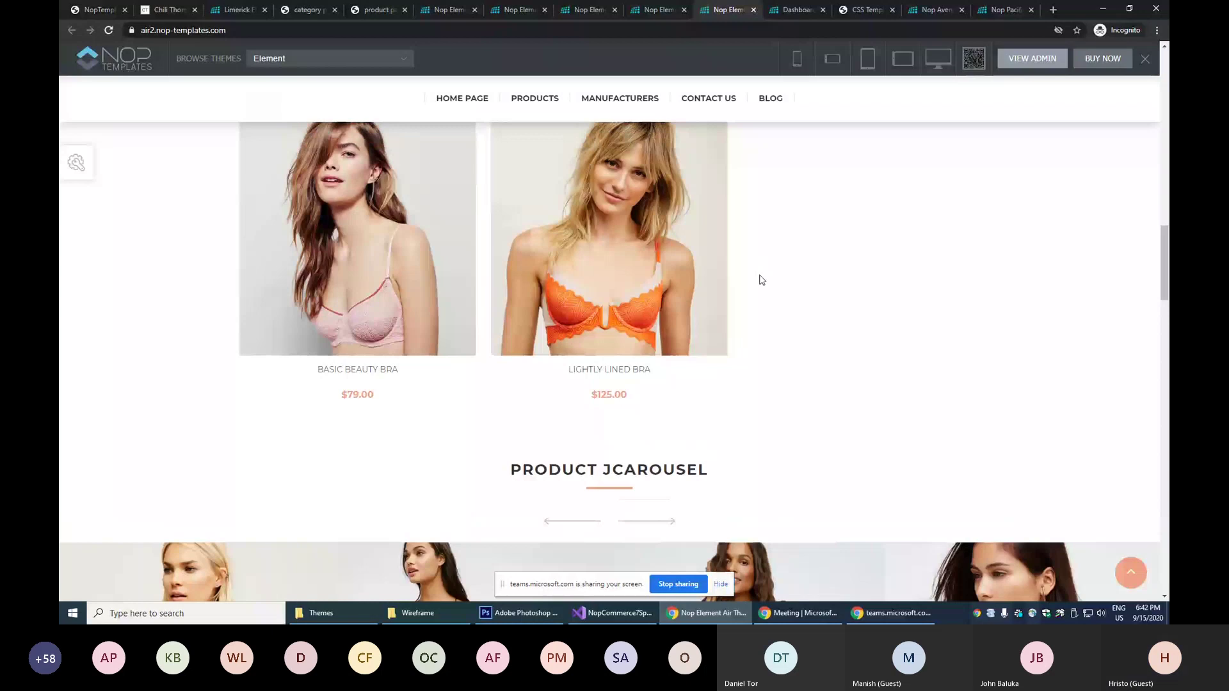
scroll(760, 285, up, 5)
scroll(761, 290, up, 5)
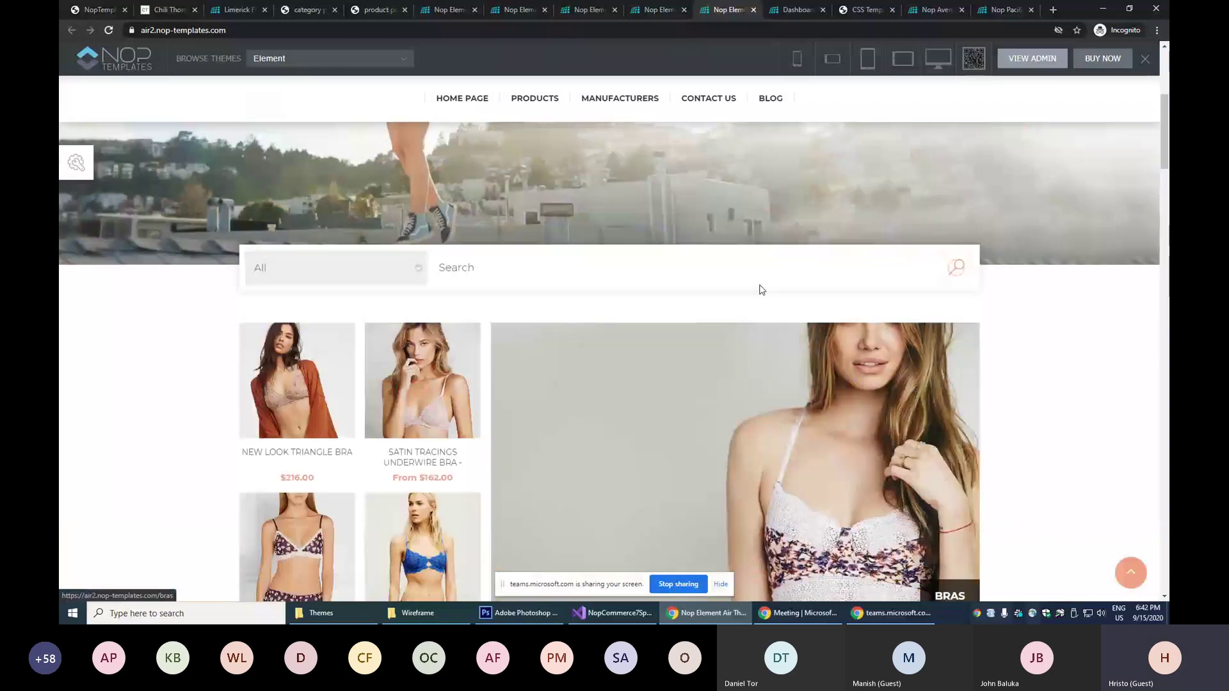
scroll(760, 287, up, 5)
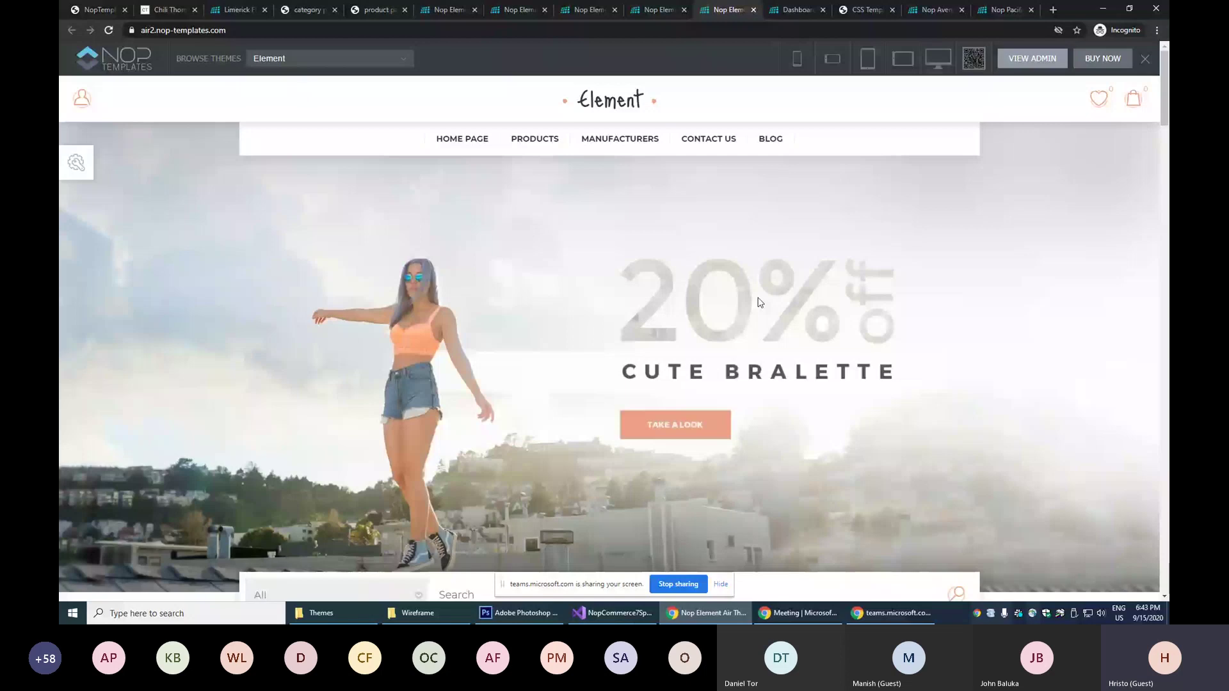
Examine how the Air 2 home page places product lists beside the Bras and Undies category banners.
scroll(760, 302, down, 7)
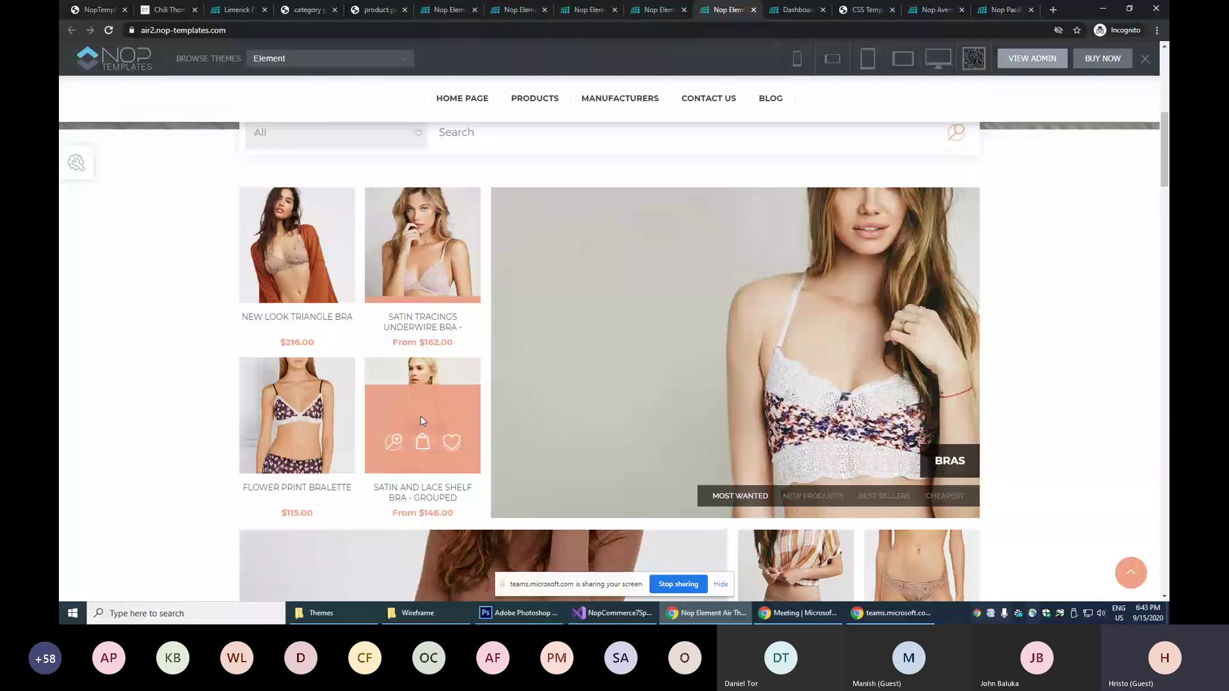
scroll(420, 416, down, 4)
scroll(610, 445, up, 4)
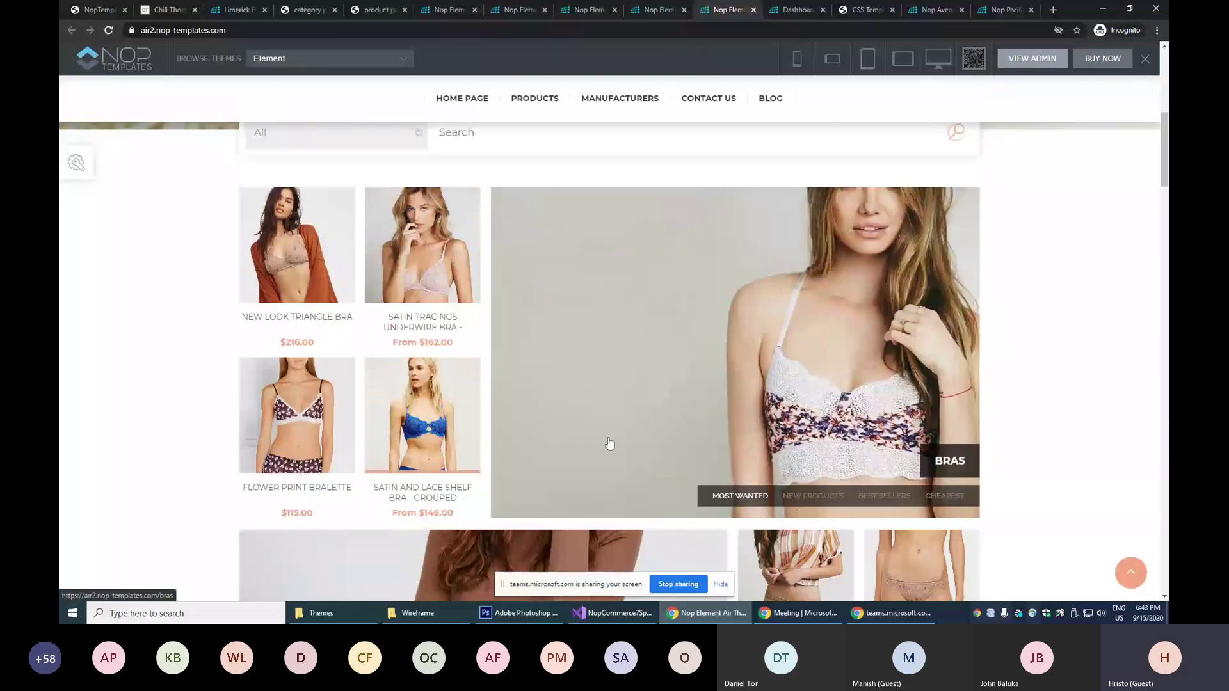
scroll(609, 443, down, 2)
scroll(807, 517, down, 3)
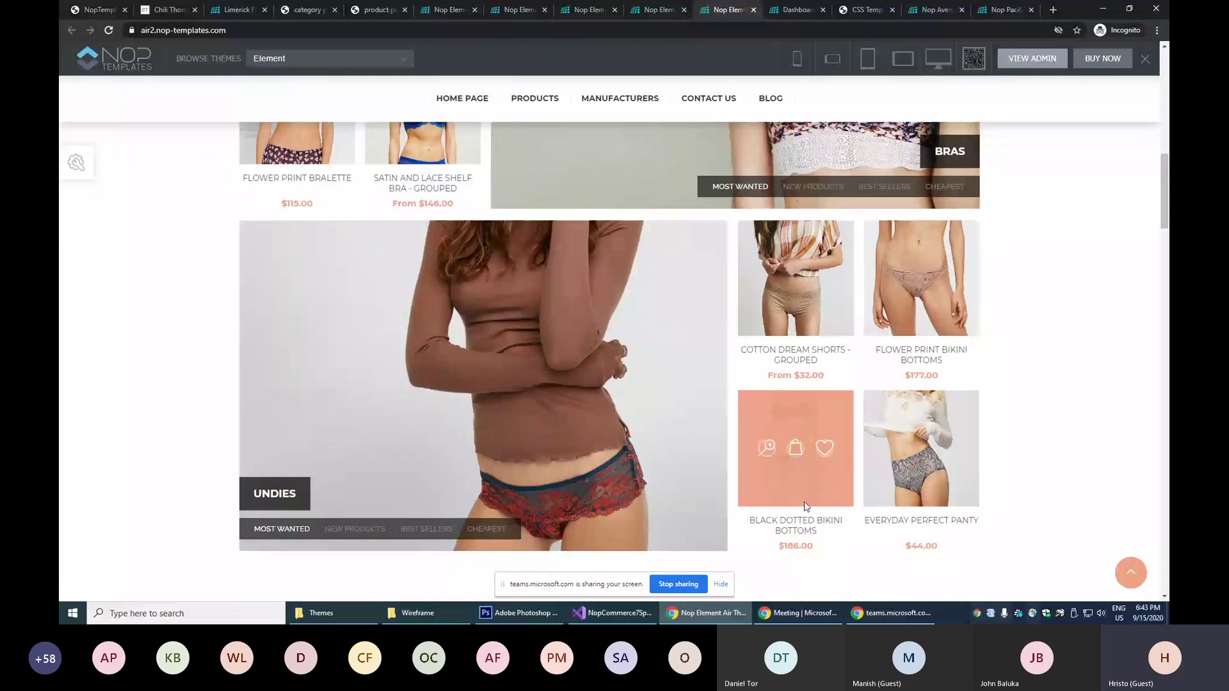
scroll(806, 506, up, 1)
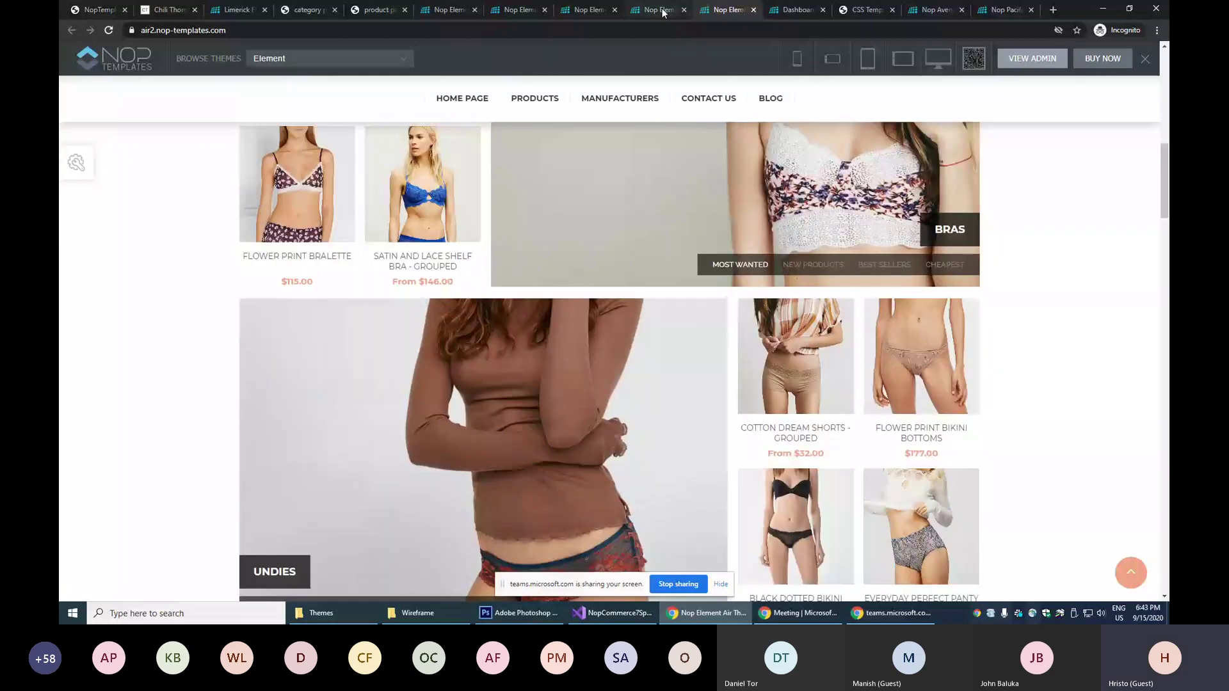
Compare the Bras and Undies category sections of the Air 1 home page with those of Air 2.
key(ctrl+shift+Tab)
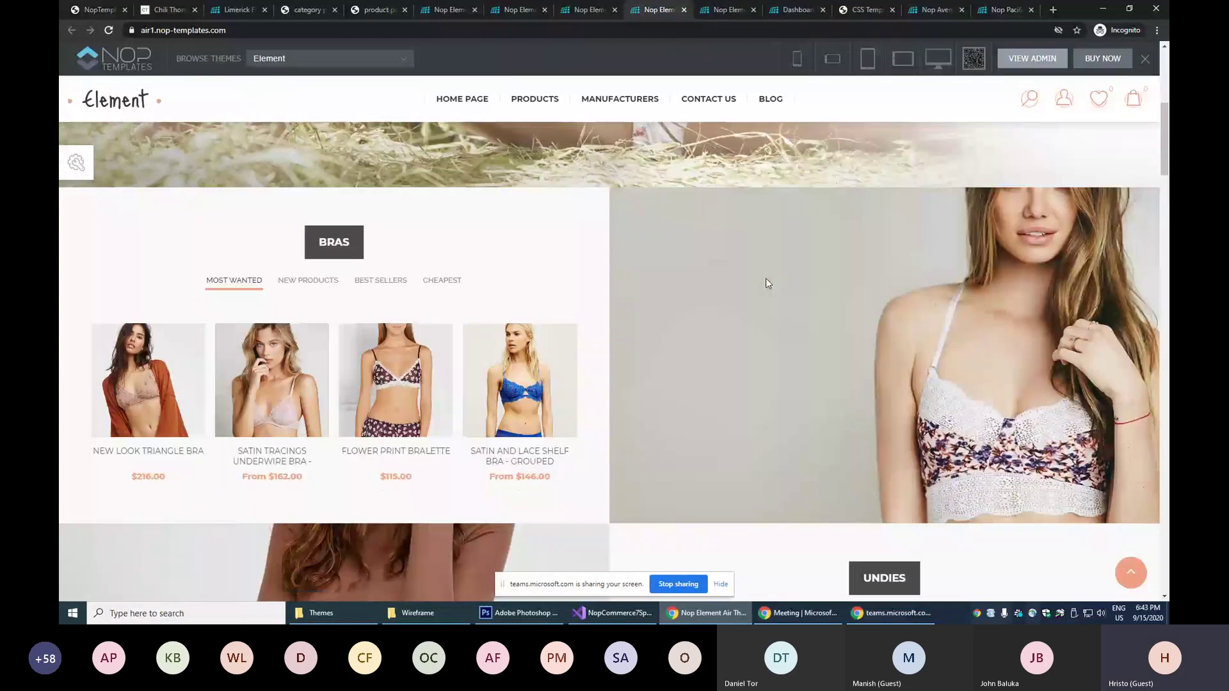
scroll(767, 282, down, 1)
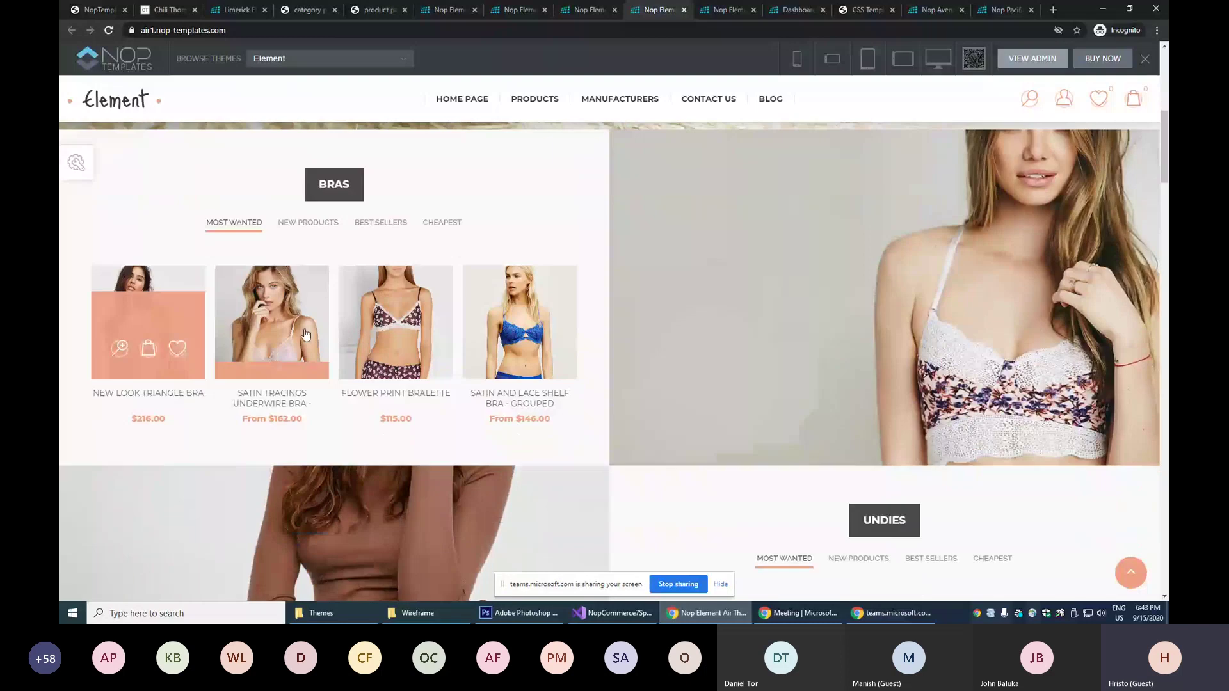
key(ctrl+Tab)
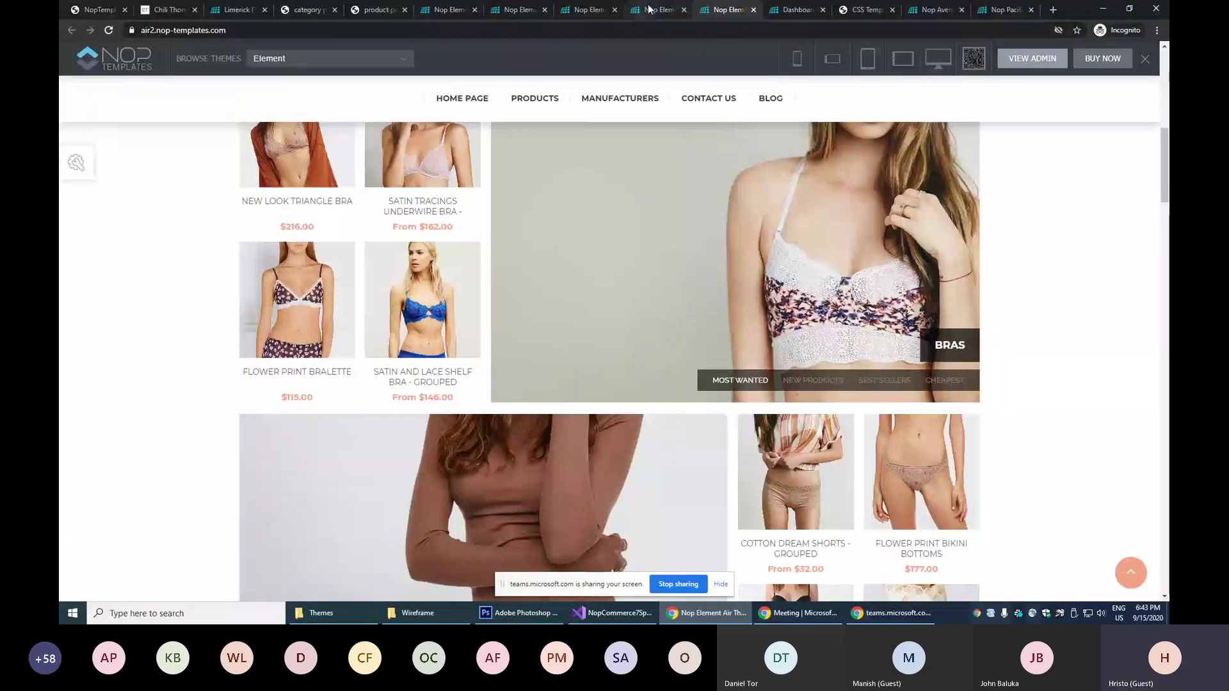
click(649, 9)
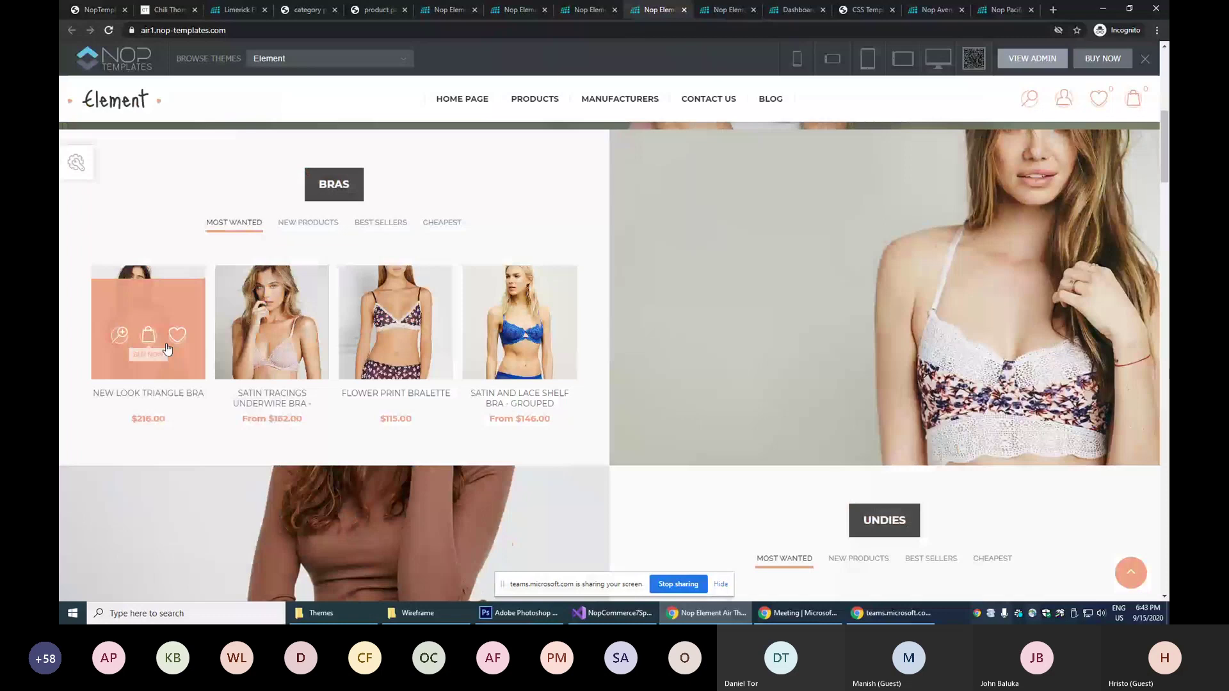
Compare Earth 2's tabbed product lists under the category banners with Earth 1's grid of products and category banners.
click(592, 11)
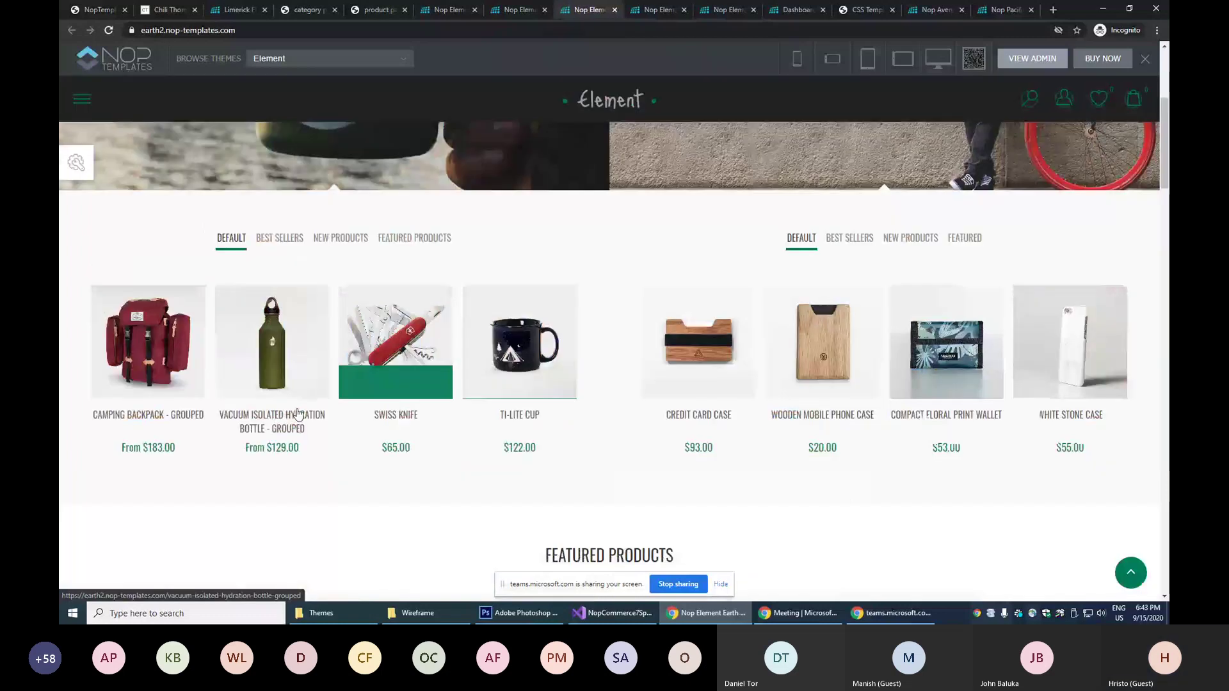
scroll(997, 366, up, 1)
scroll(896, 288, up, 1)
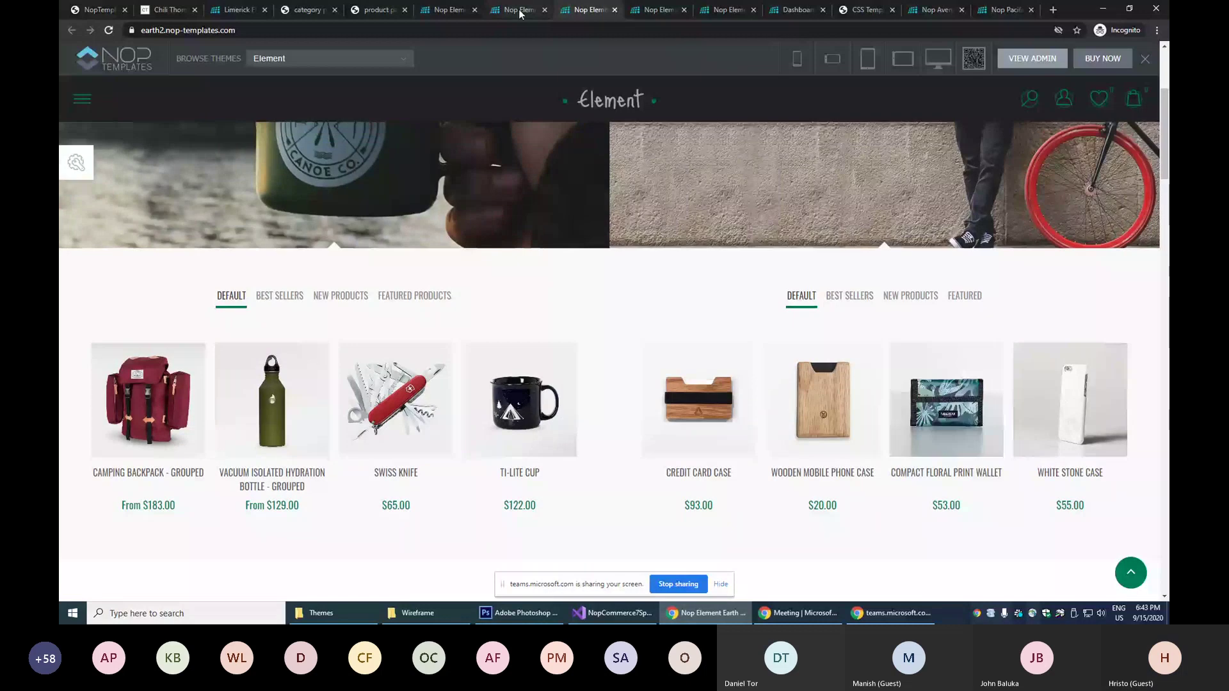
click(519, 11)
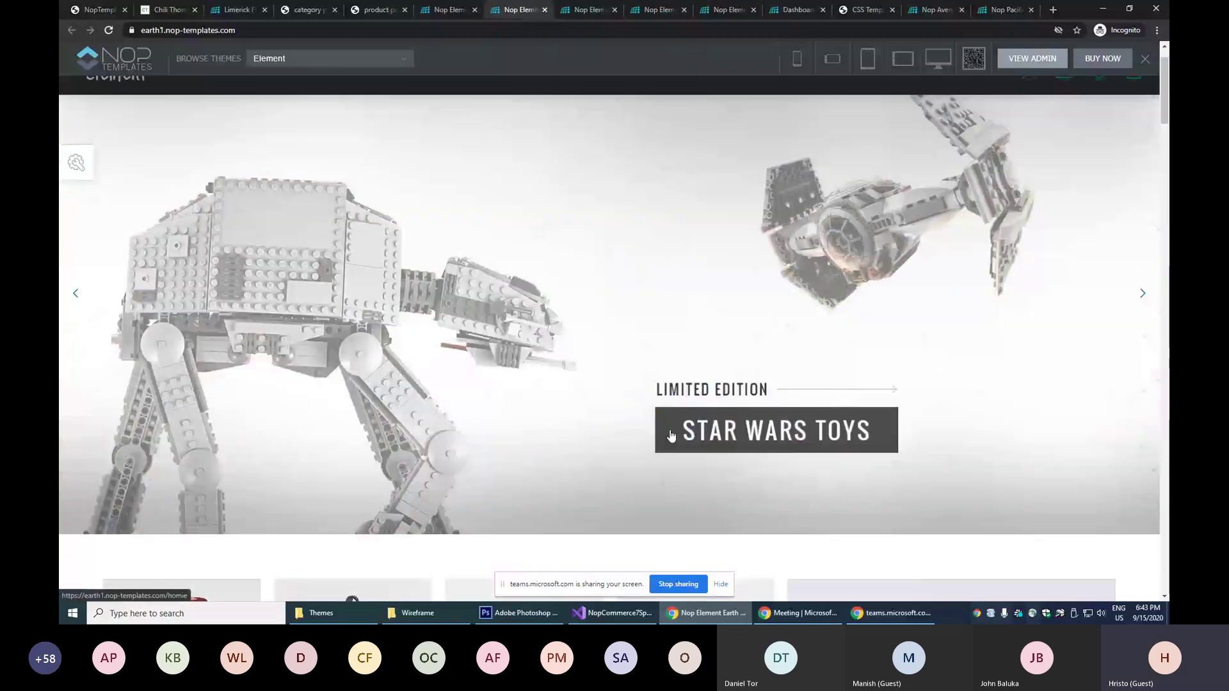
scroll(671, 435, down, 4)
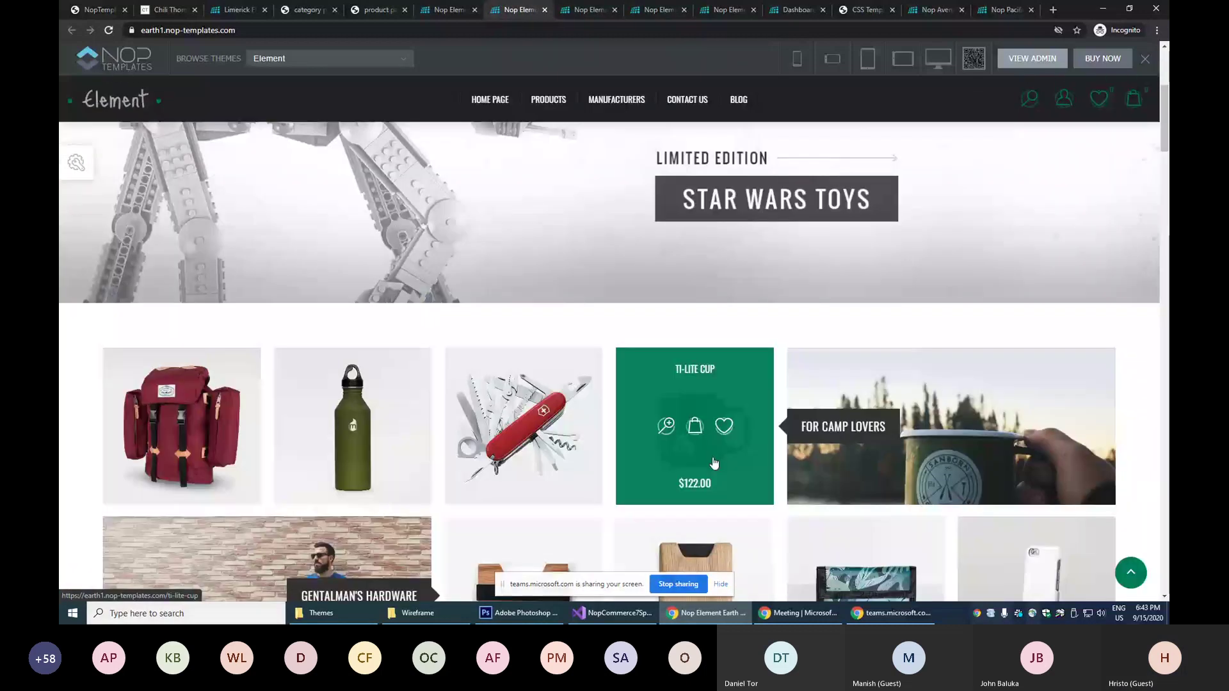
scroll(704, 464, down, 1)
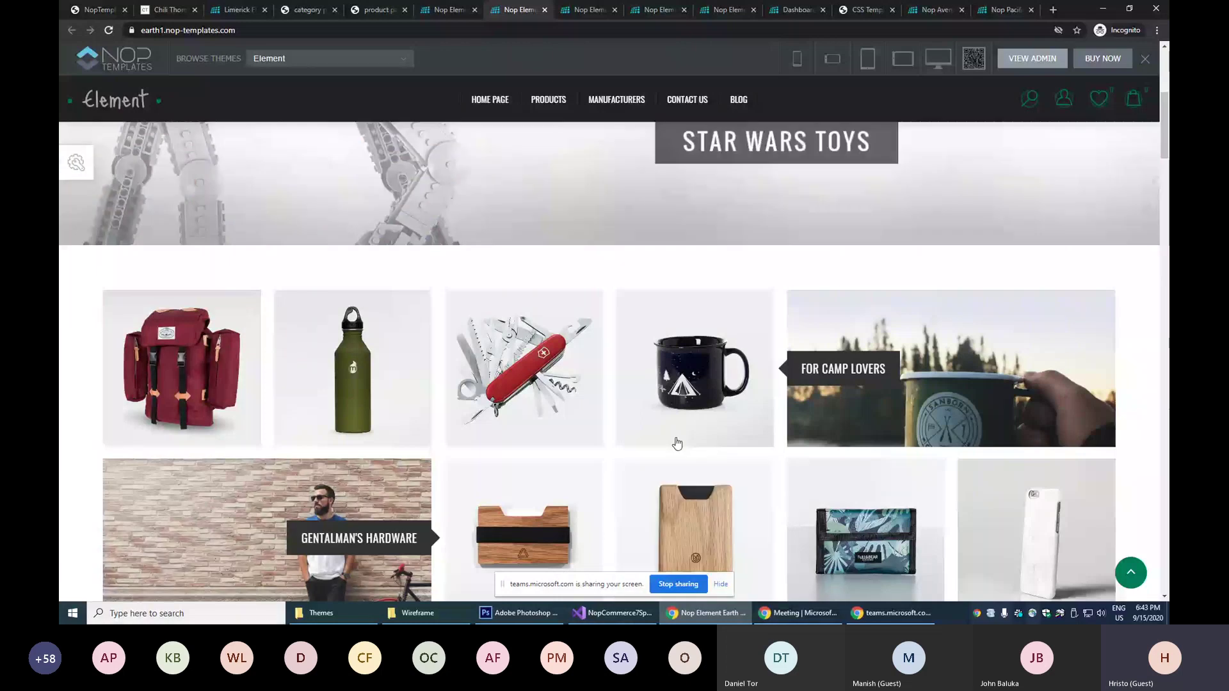
scroll(679, 436, up, 5)
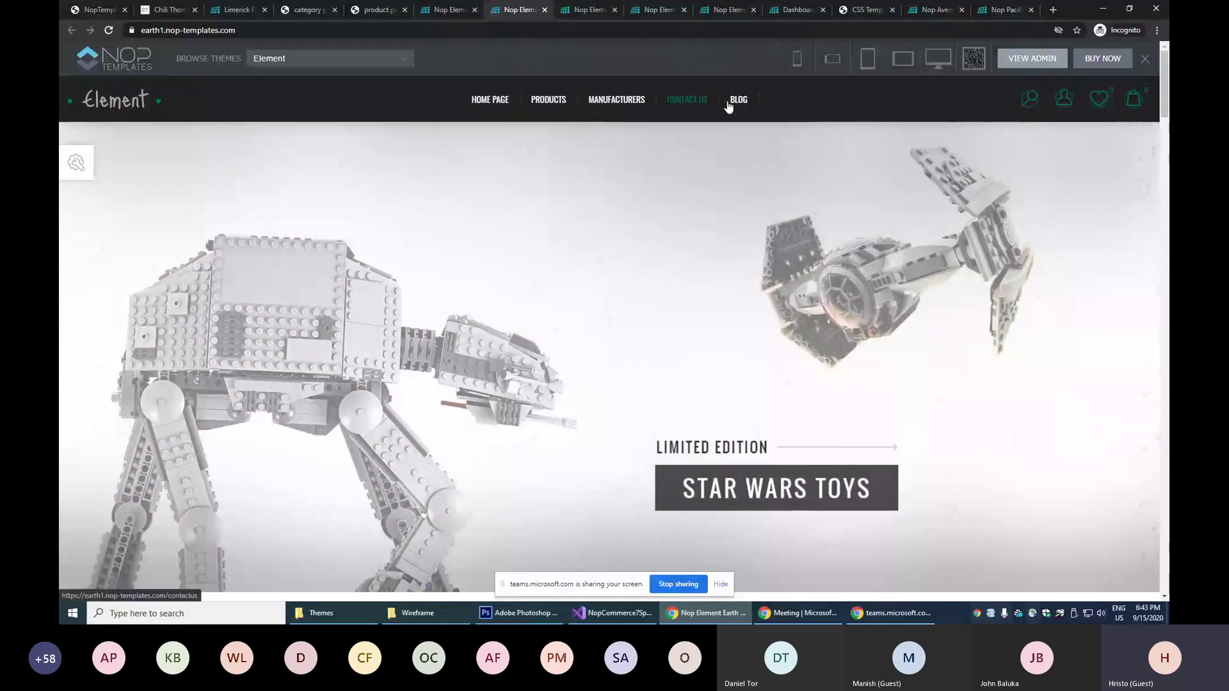
Compare the Earth 1 and Earth 2 headers, checking Earth 2's slide-out navigation menu and header search.
click(591, 9)
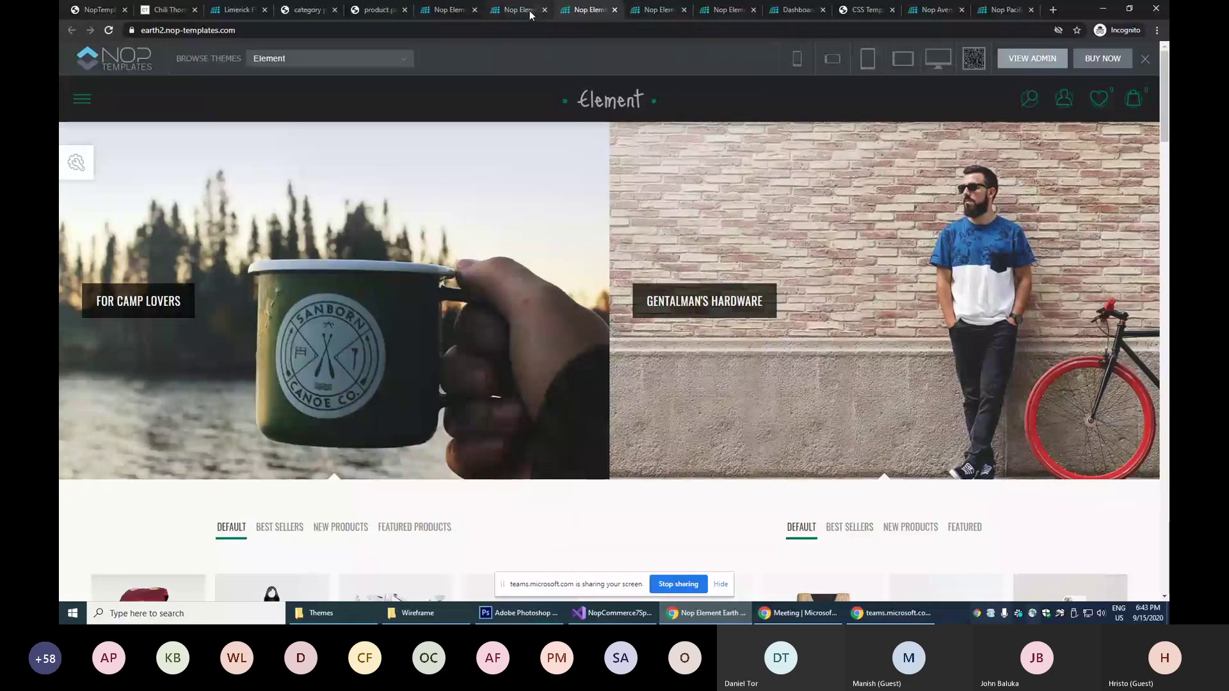
click(528, 10)
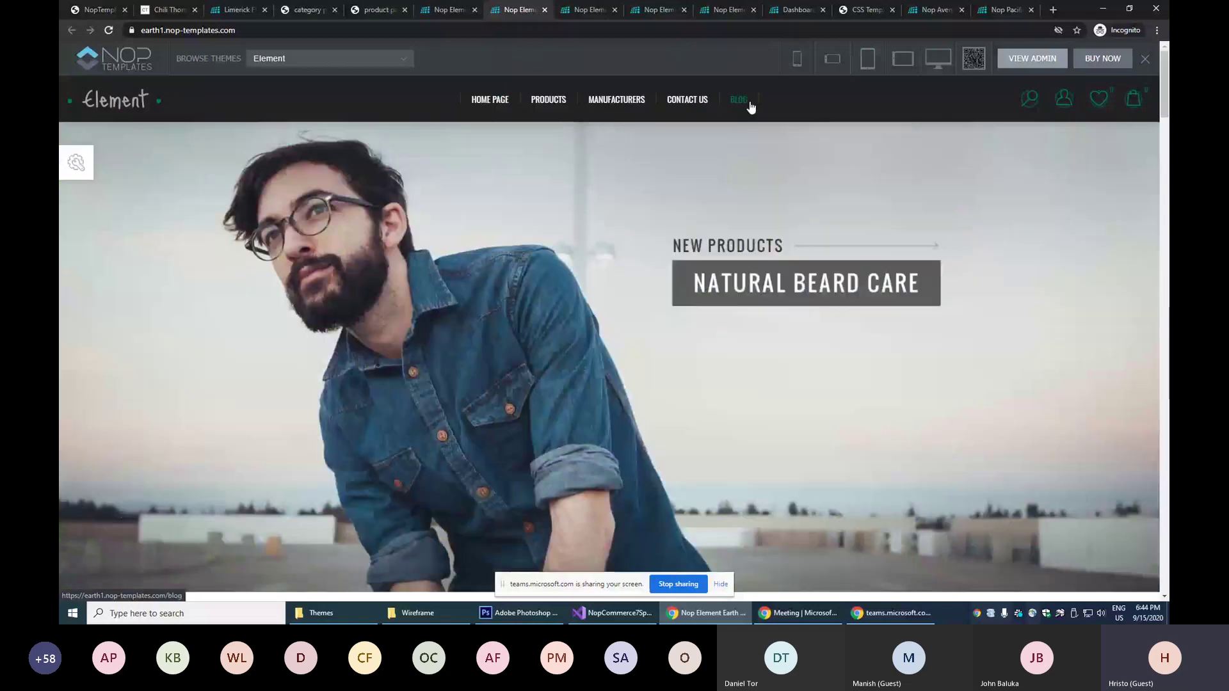
click(585, 13)
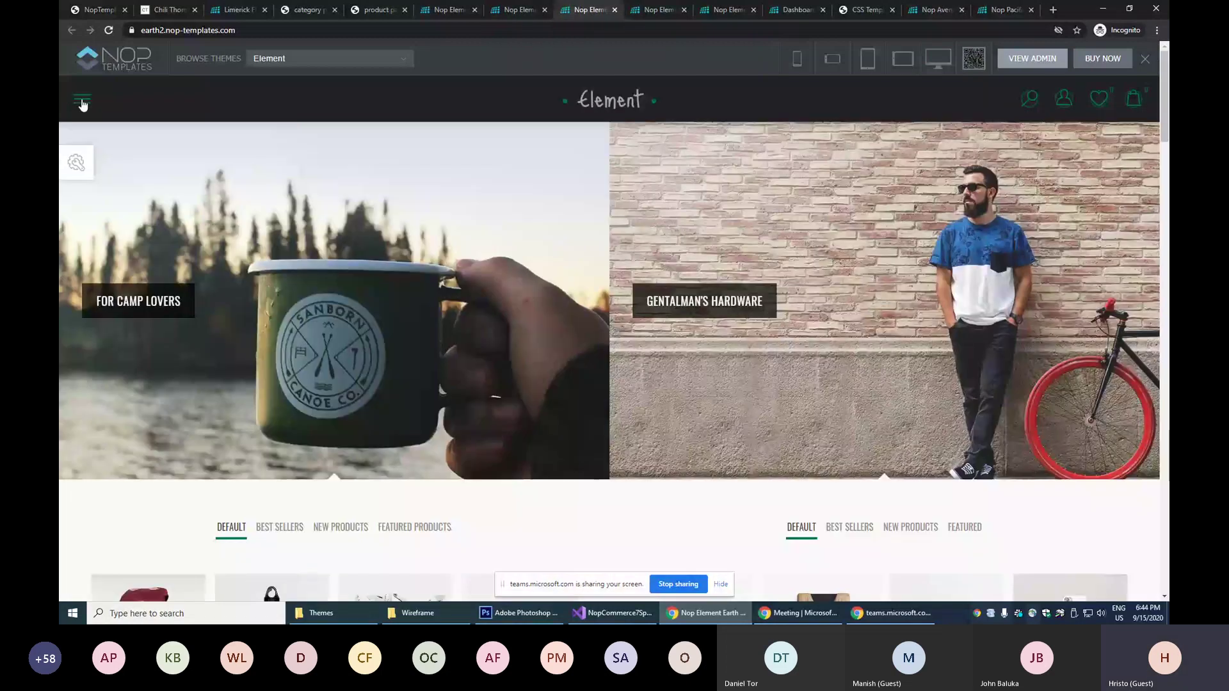
click(83, 103)
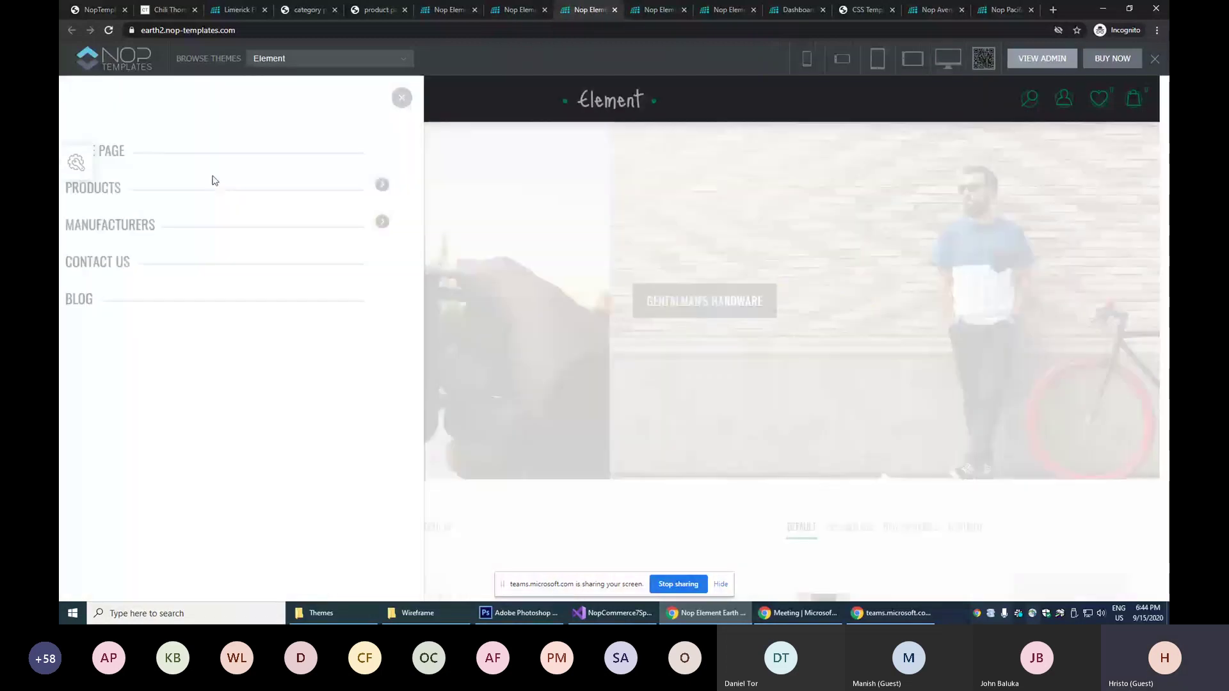
click(401, 98)
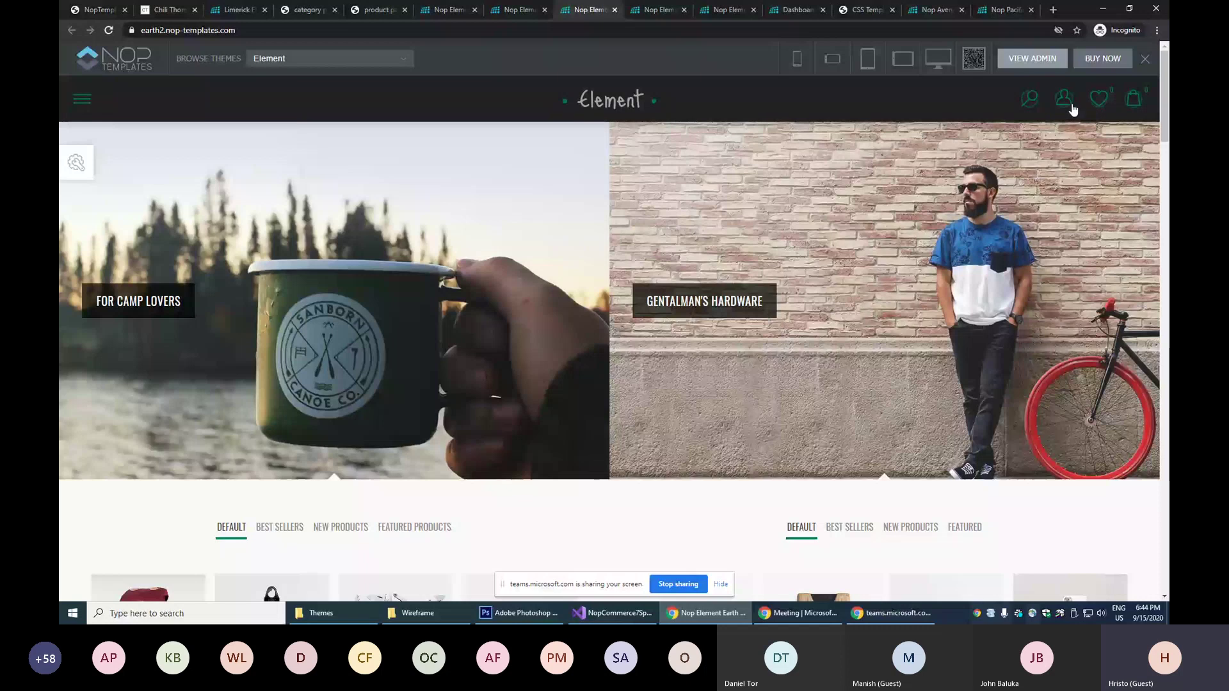
click(1030, 101)
click(1030, 100)
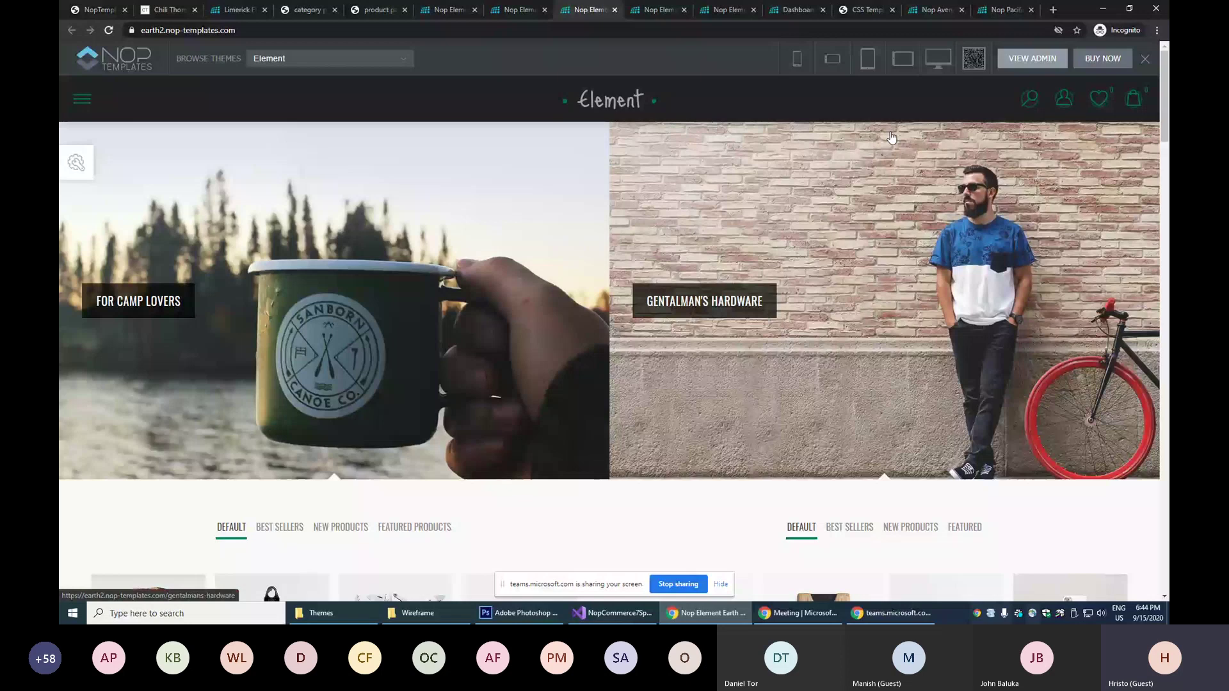
Compare the Air 1 header with the Air 2 header, including Air 2's separate menu bar and search bar.
click(689, 11)
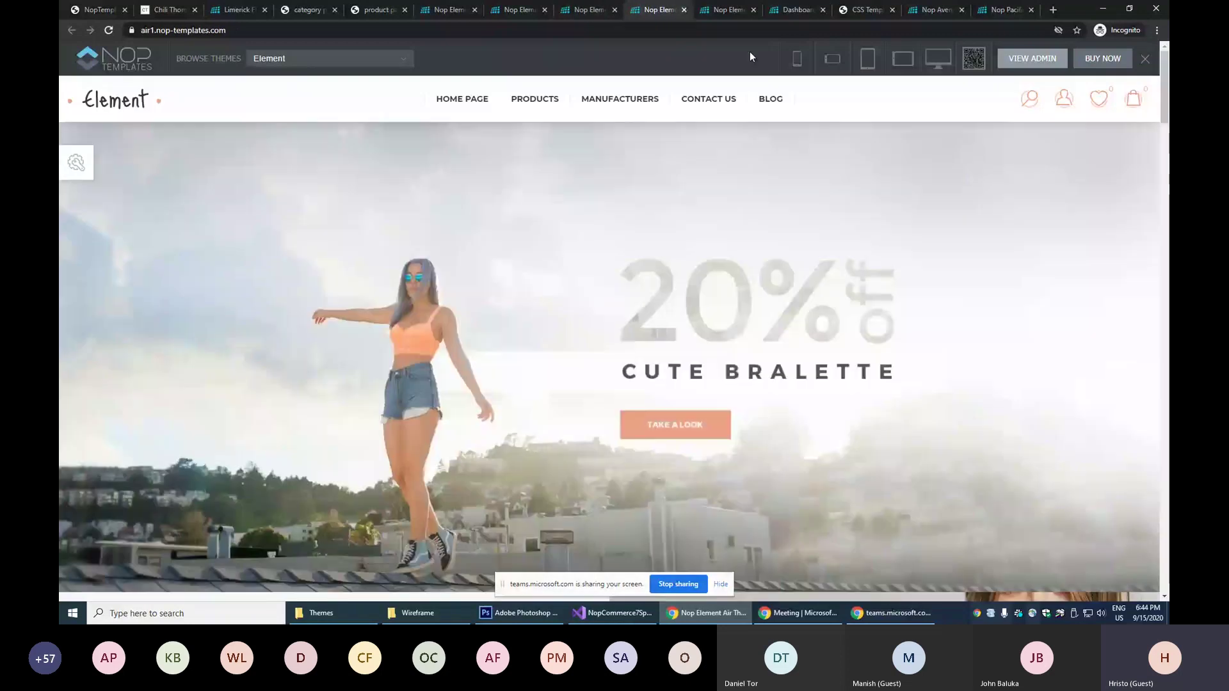
key(ctrl+Tab)
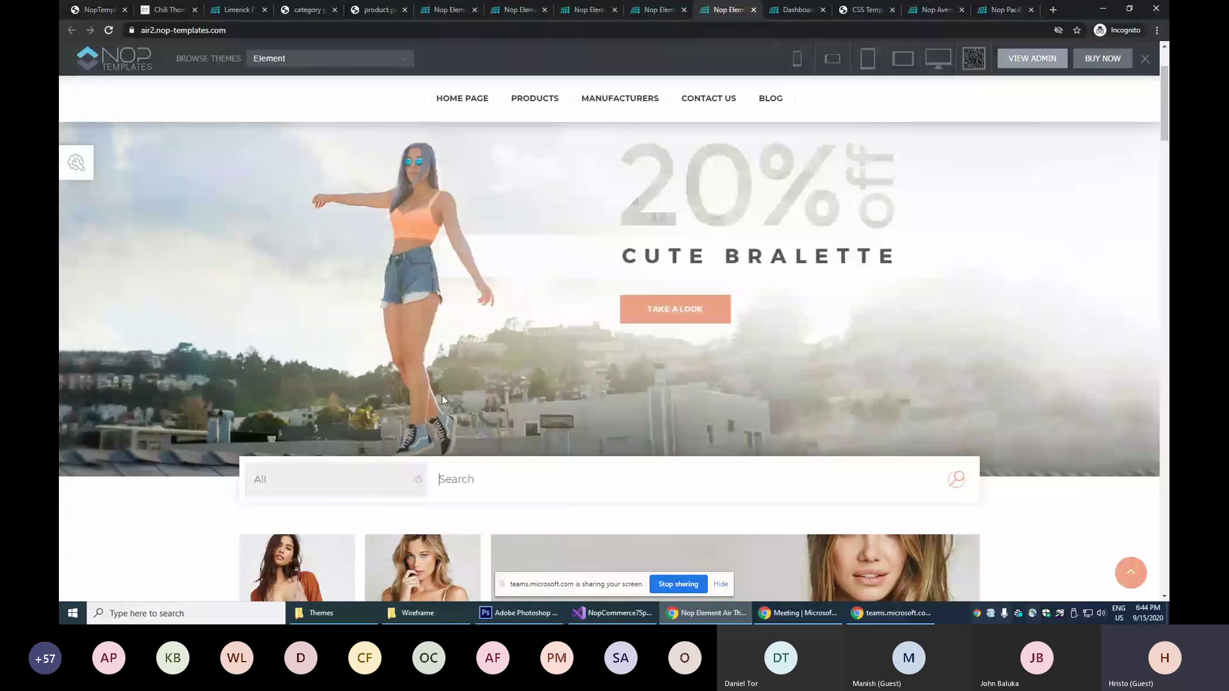
scroll(442, 394, up, 2)
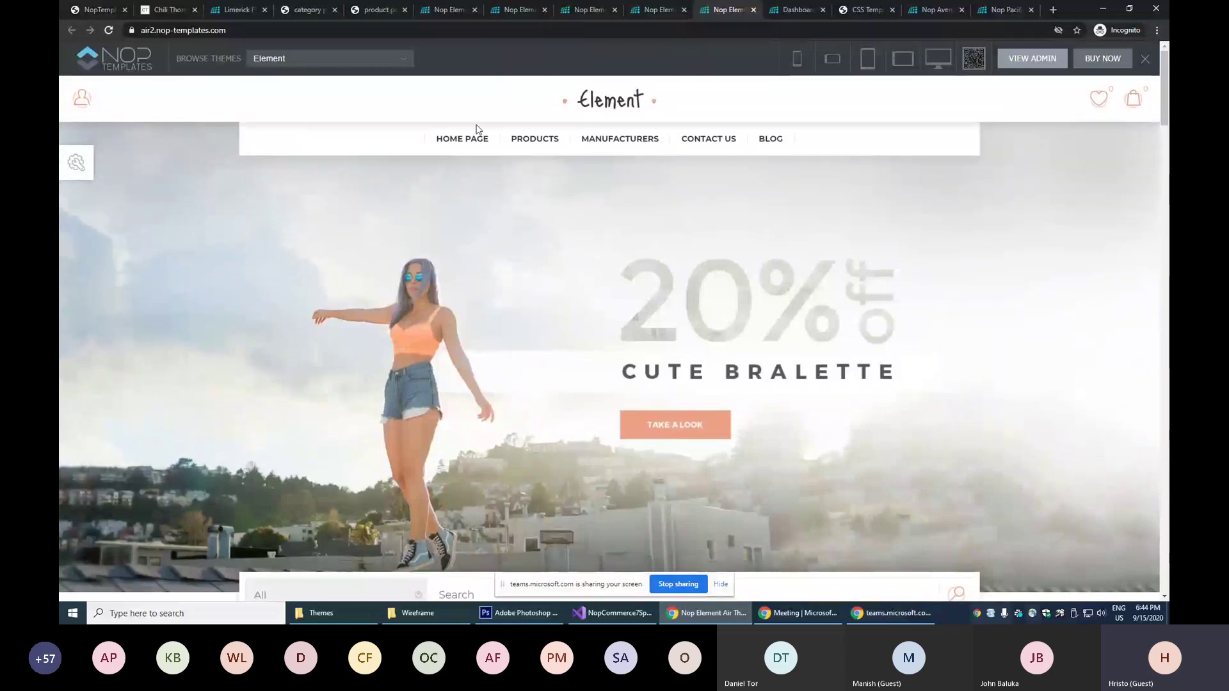
Log in to the Earth 1 demo store with the prefilled credentials and open its administration dashboard.
click(514, 10)
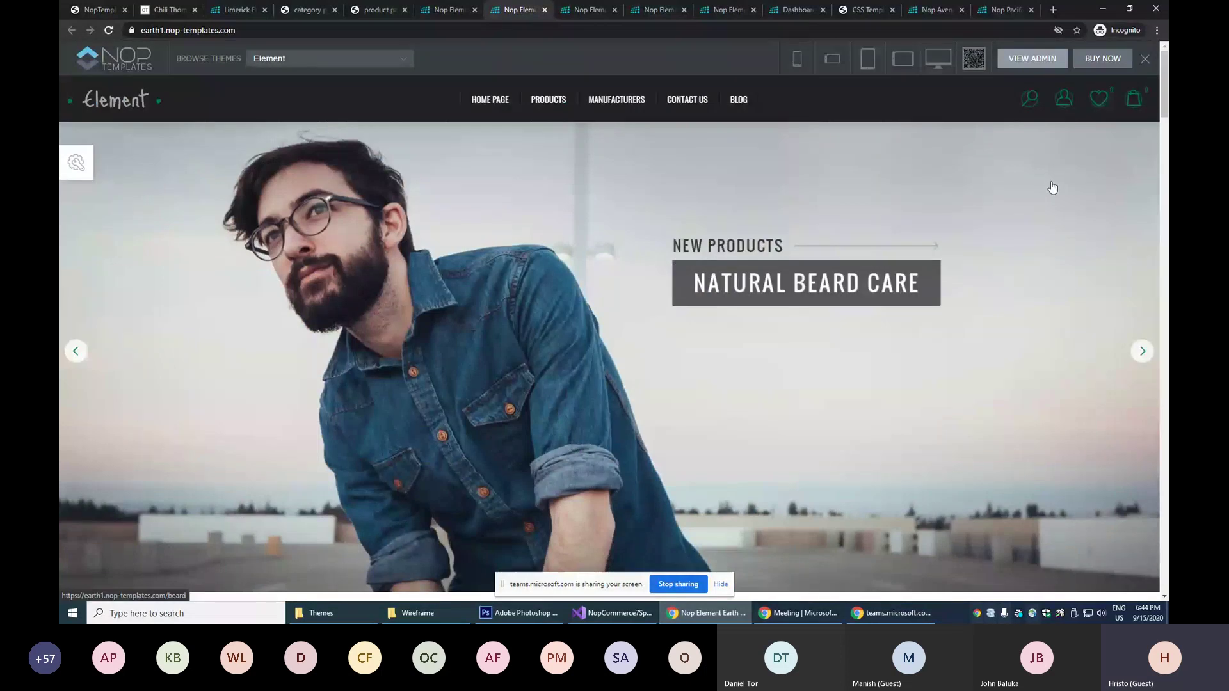
click(1064, 97)
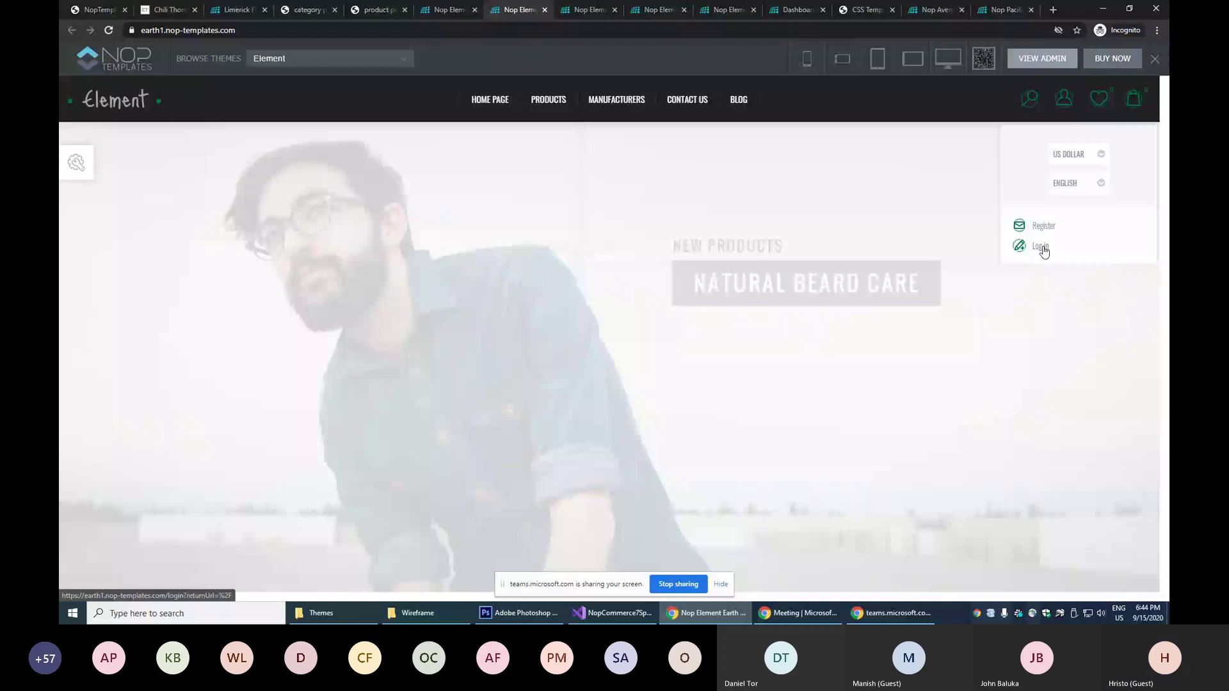
click(1041, 247)
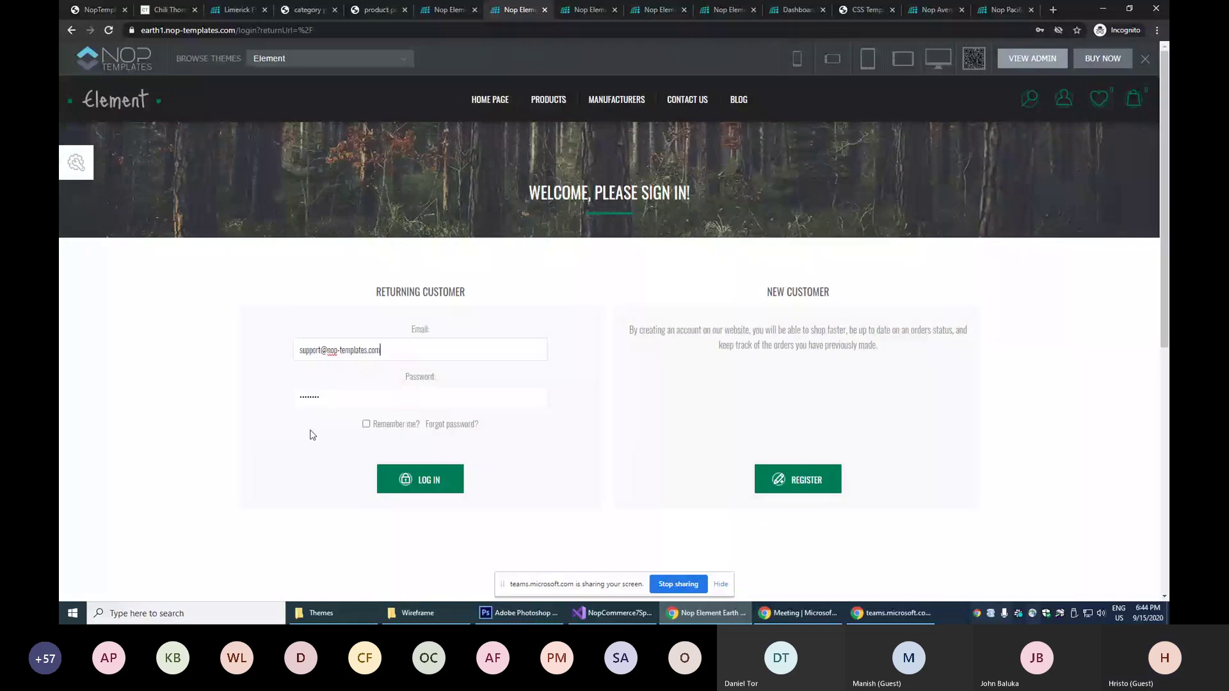
key(Return)
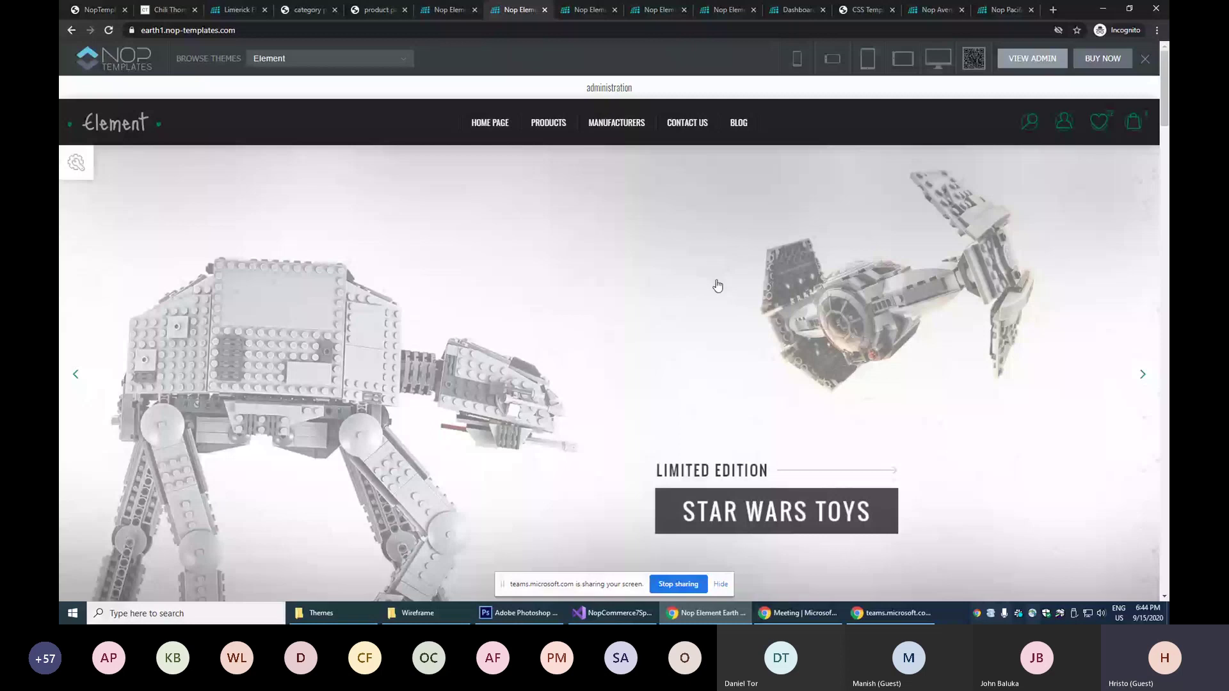
click(501, 325)
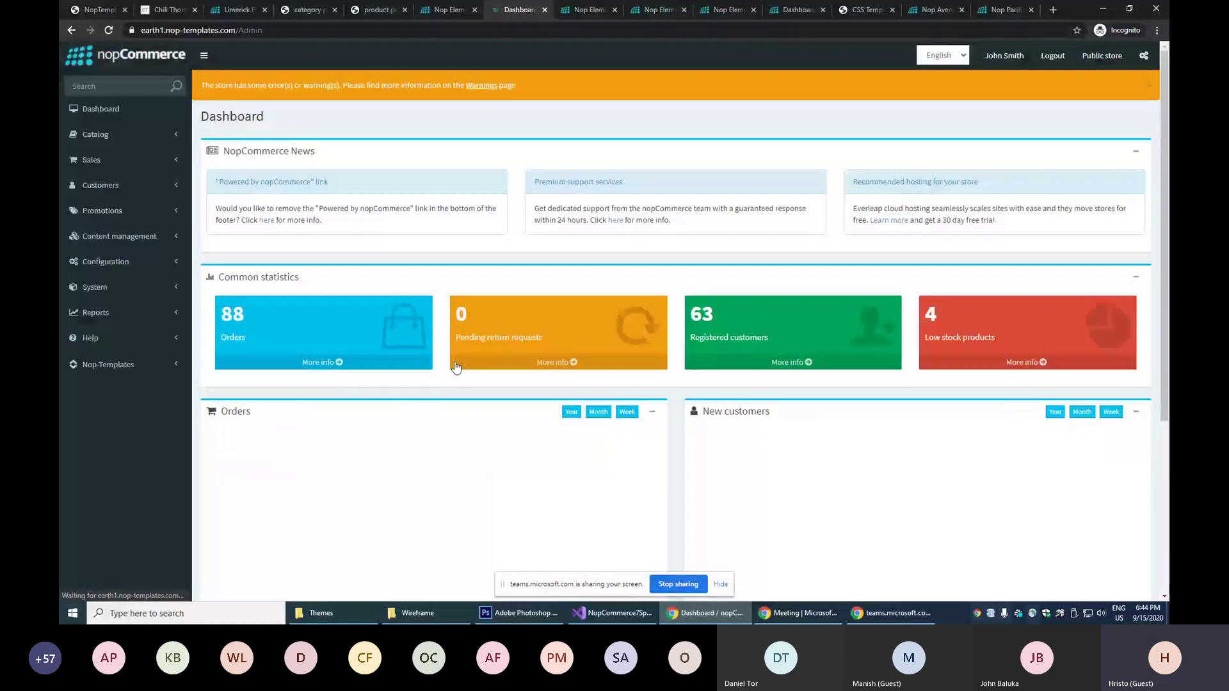
Search the administration area for "element" and open the Element theme's Additional Settings.
click(127, 85)
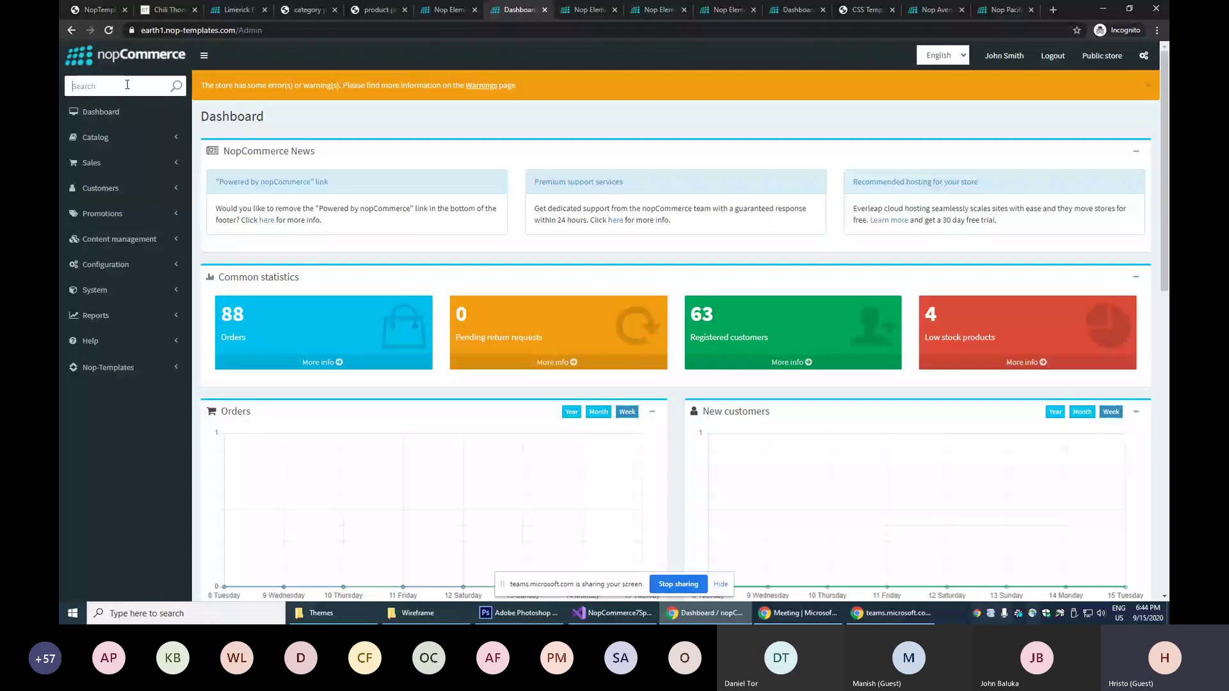
text(element)
key(Down)
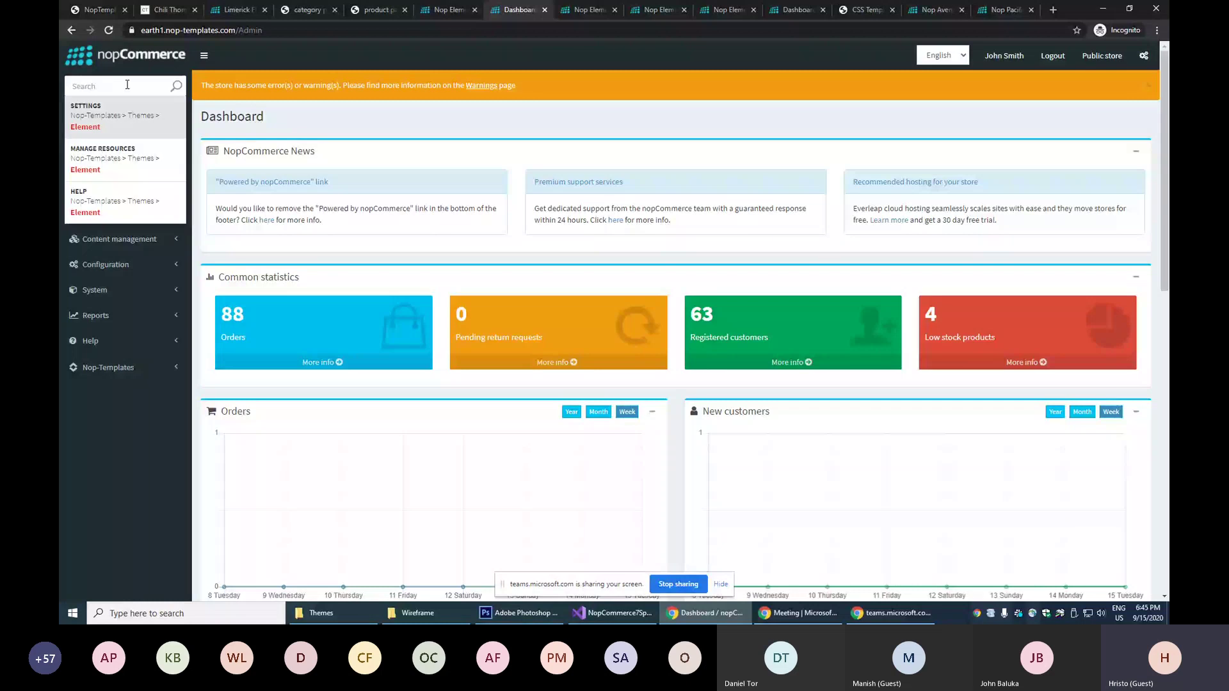
key(Return)
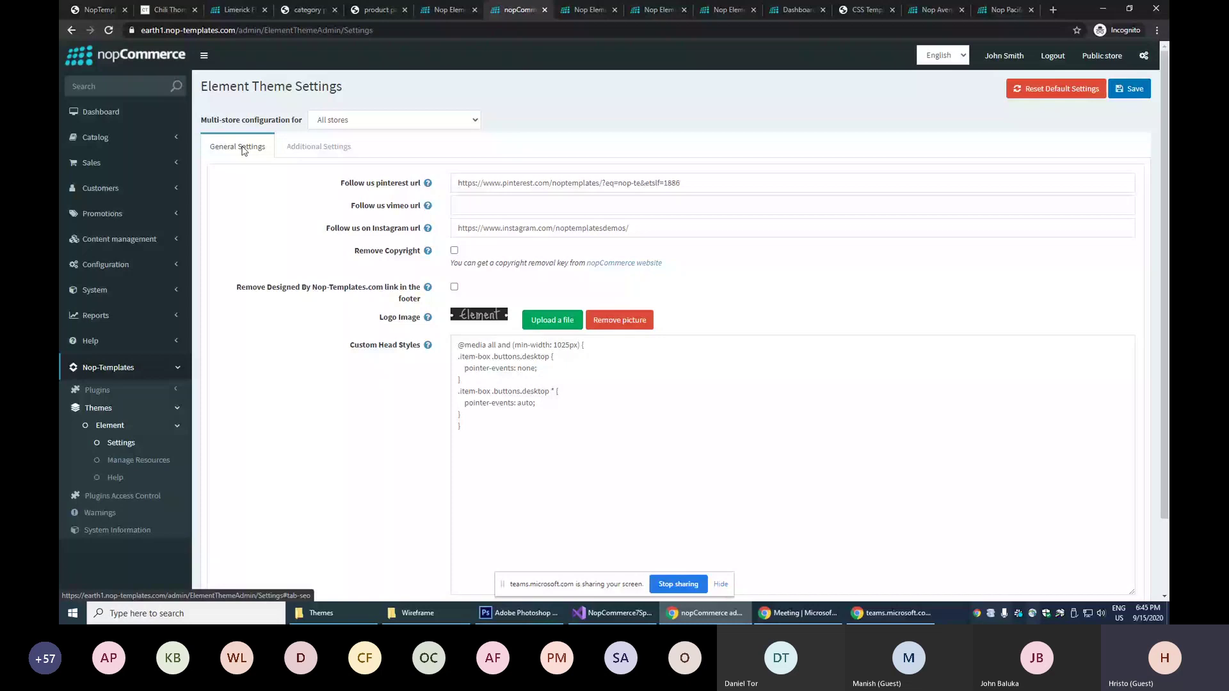
click(318, 146)
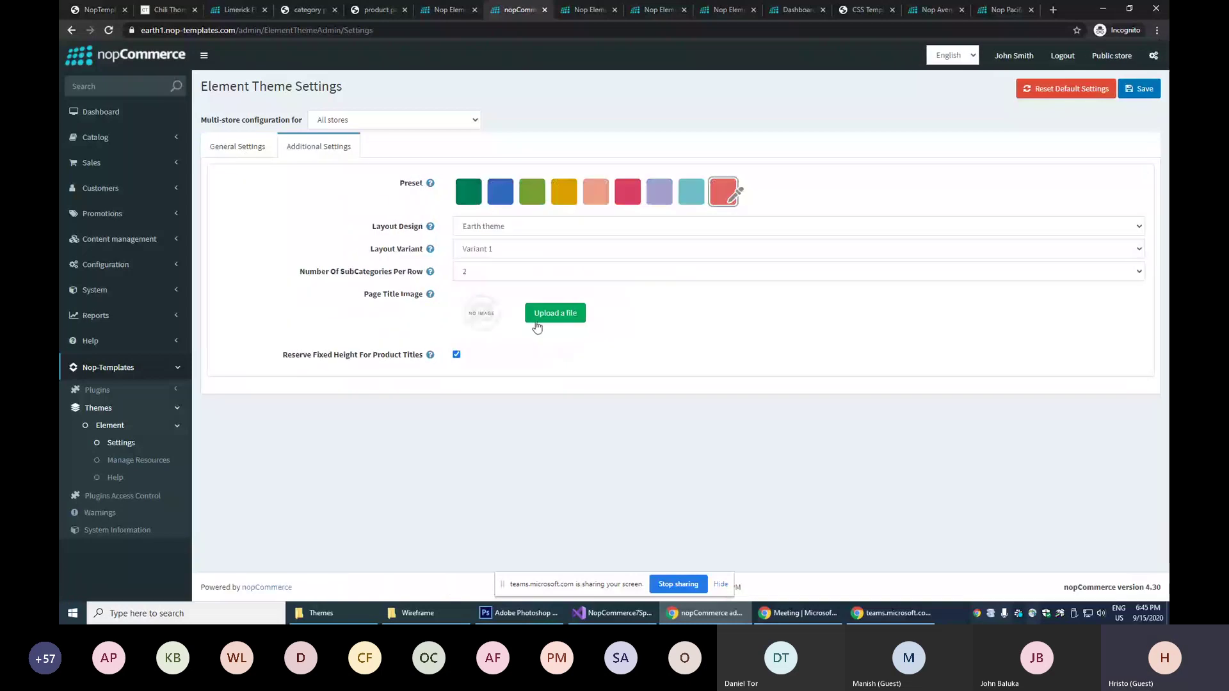
Examine the Layout Design and Layout Variant options in the Element theme's Additional Settings.
click(497, 225)
click(497, 226)
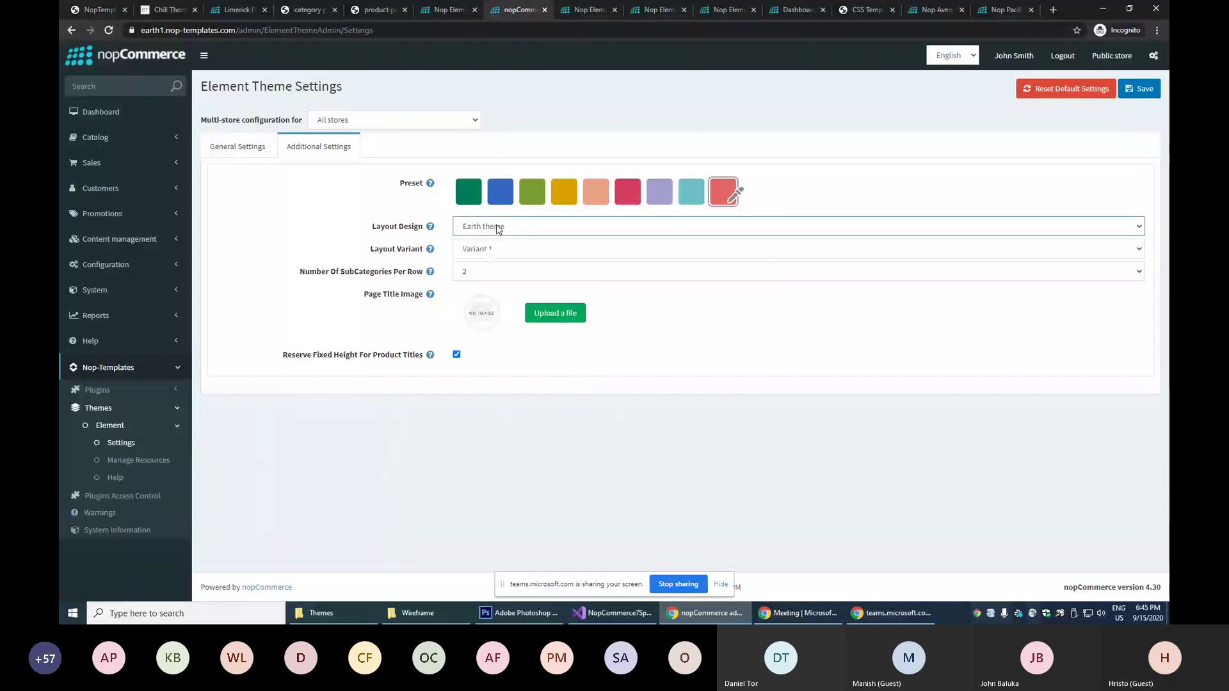
click(502, 249)
click(483, 249)
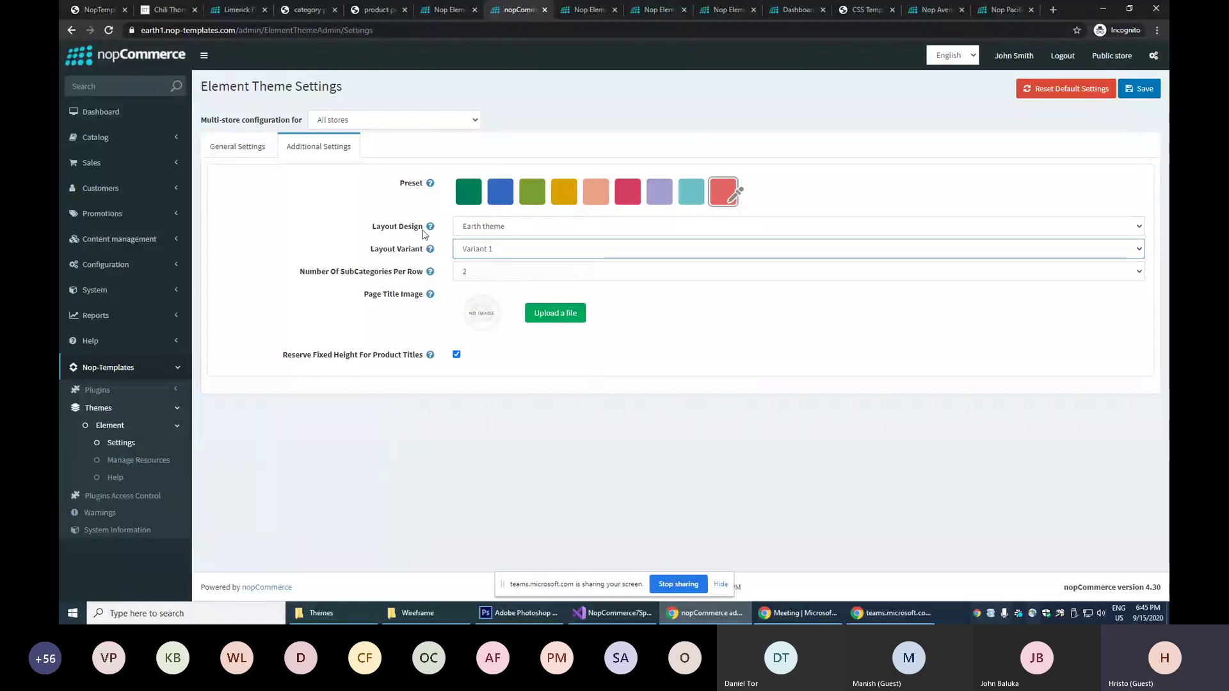
click(506, 228)
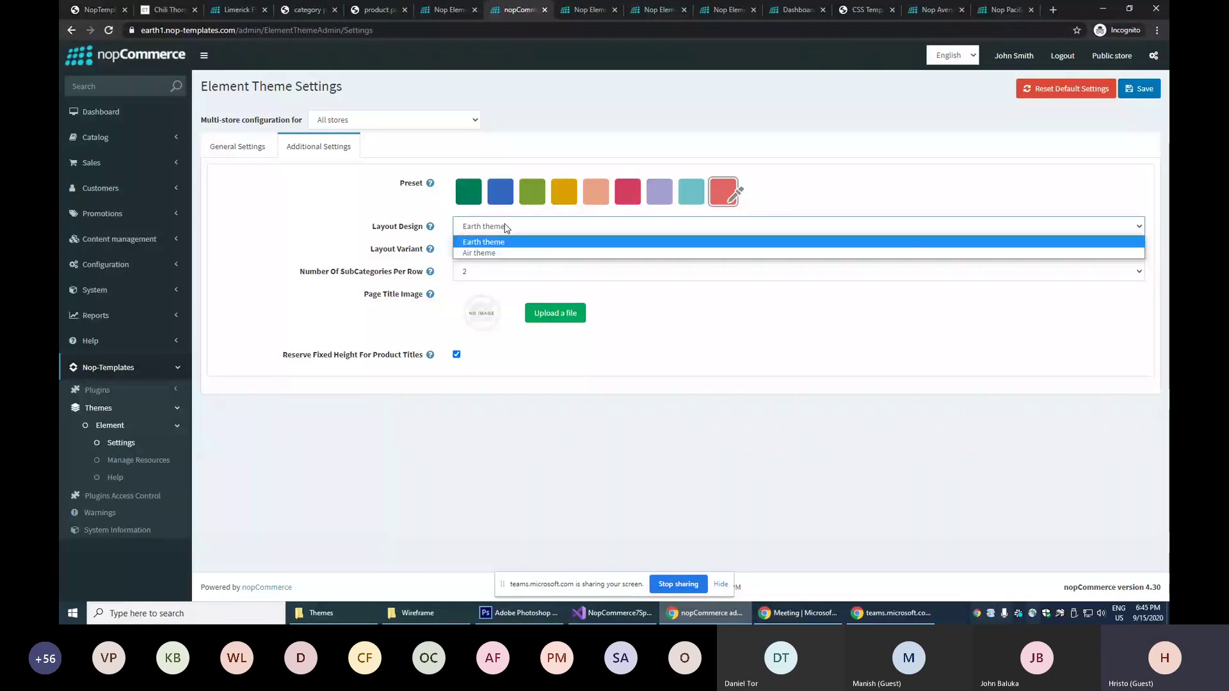
click(505, 228)
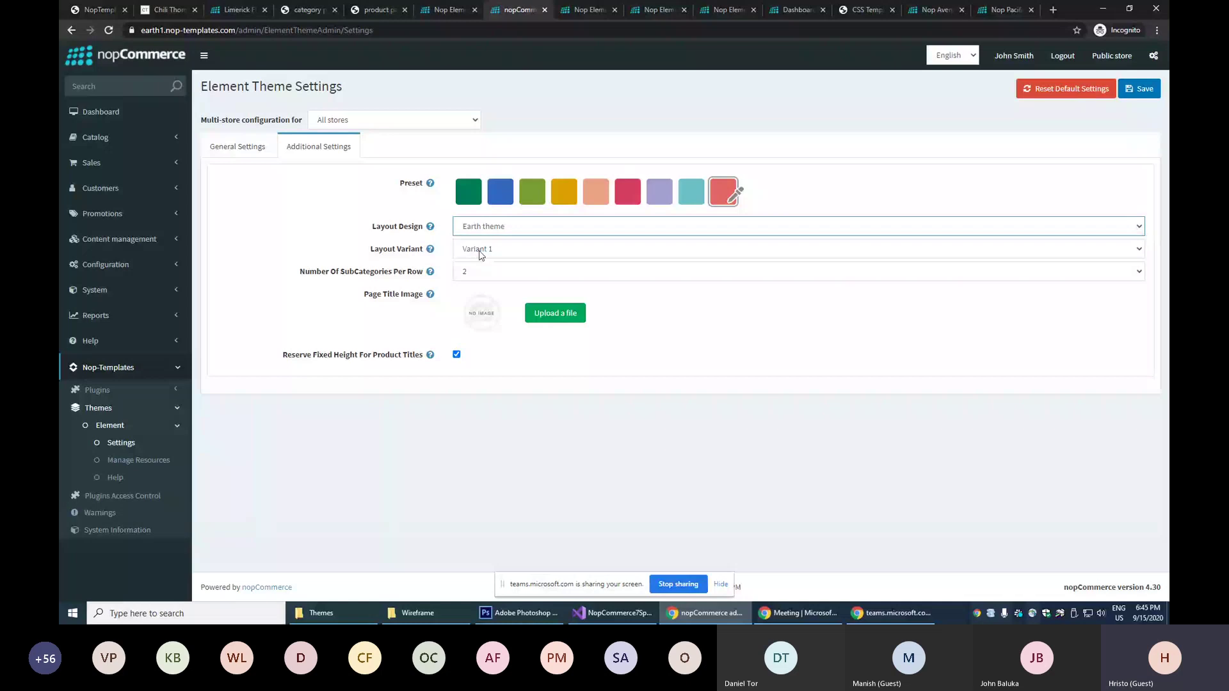
key(Tab)
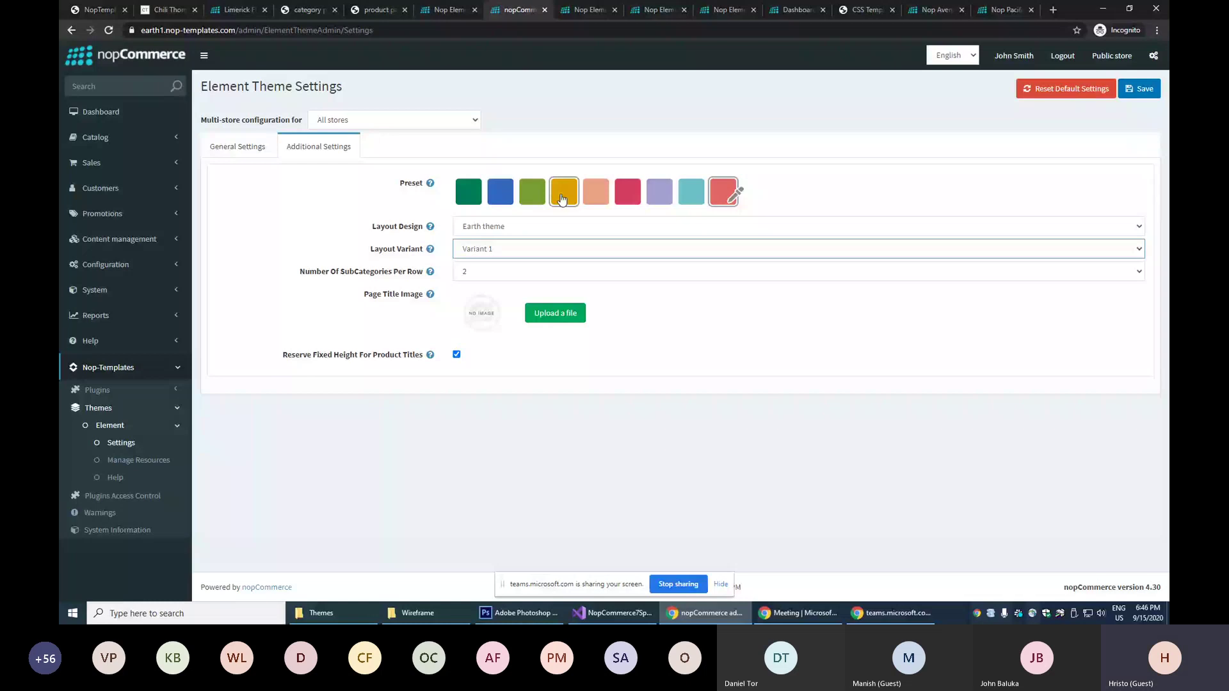
Try the amber colour preset and a custom dusty pink colour for the Element theme.
click(562, 199)
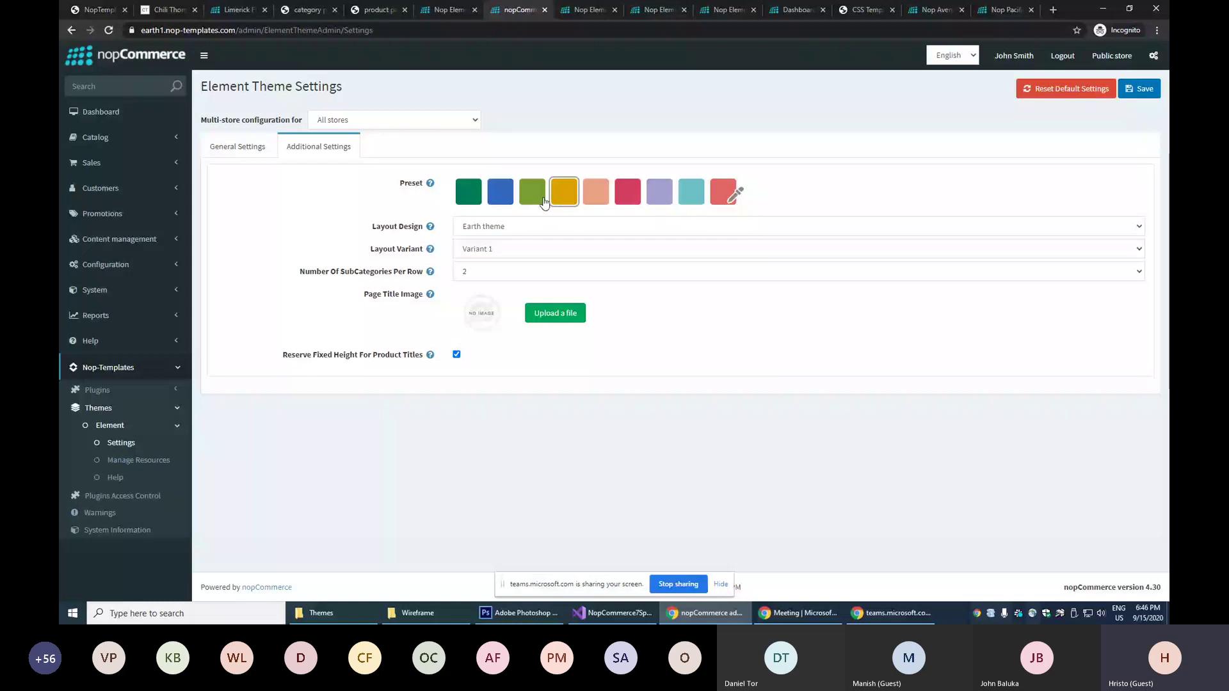
click(722, 192)
drag(794, 249, 740, 253)
click(799, 185)
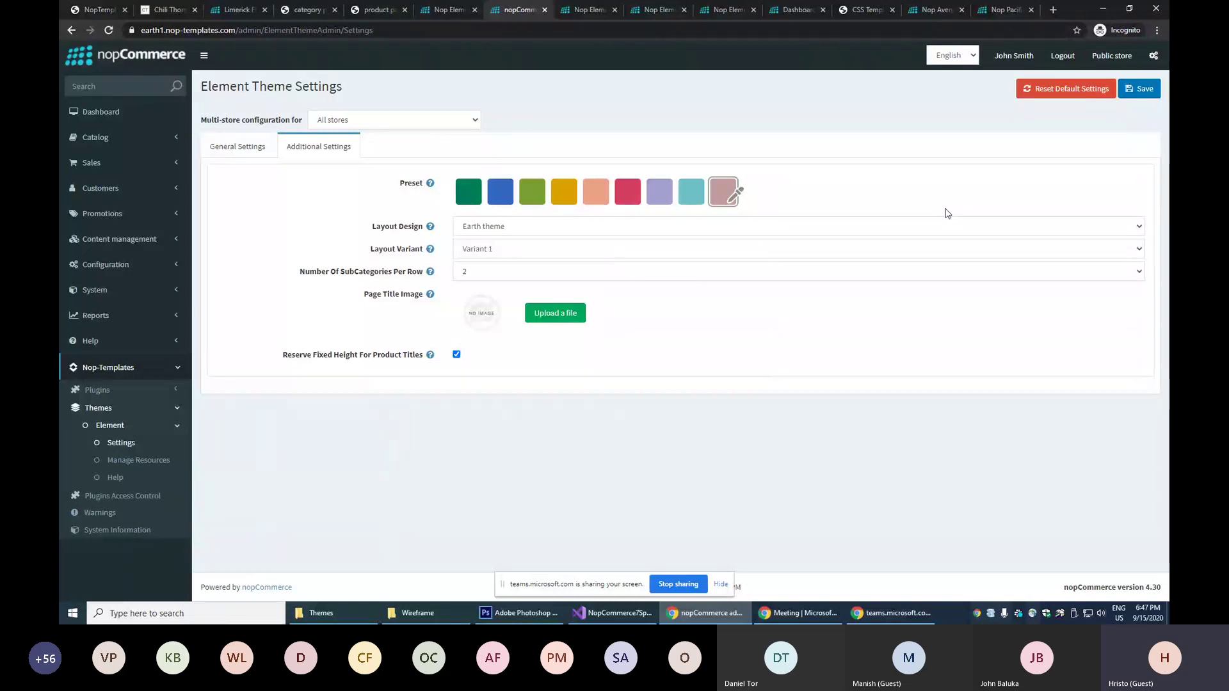
Open the public store and its theme colour switcher, and check the available Style options.
click(1110, 93)
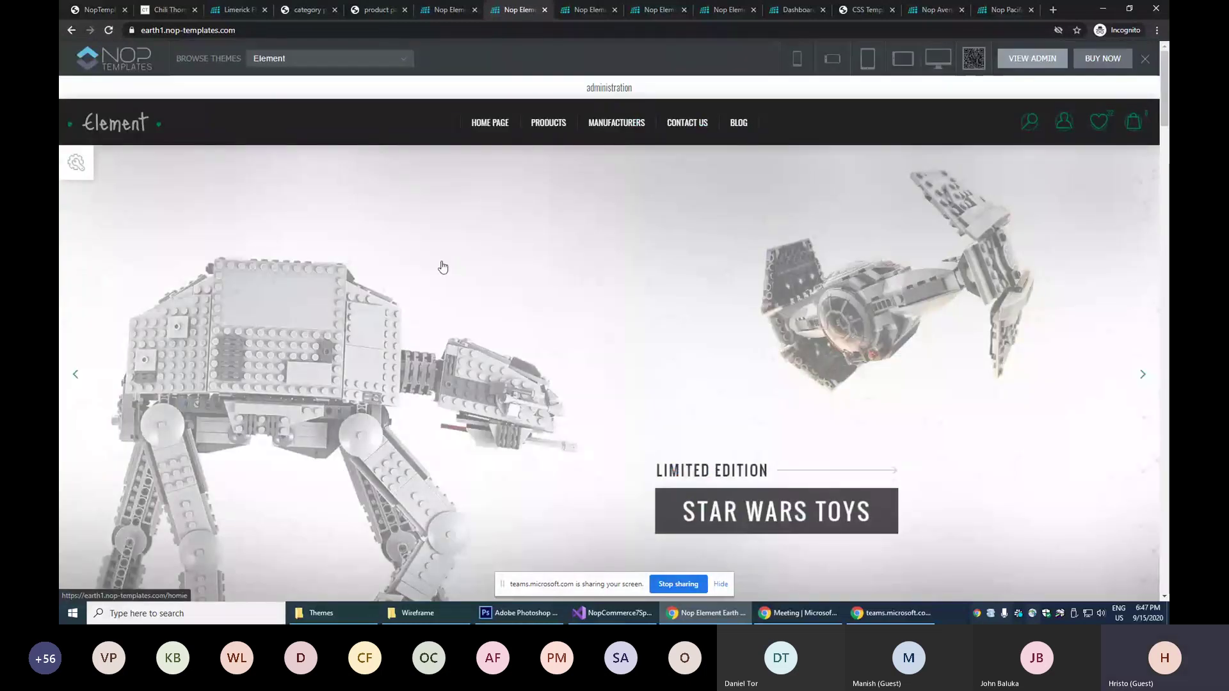
click(88, 166)
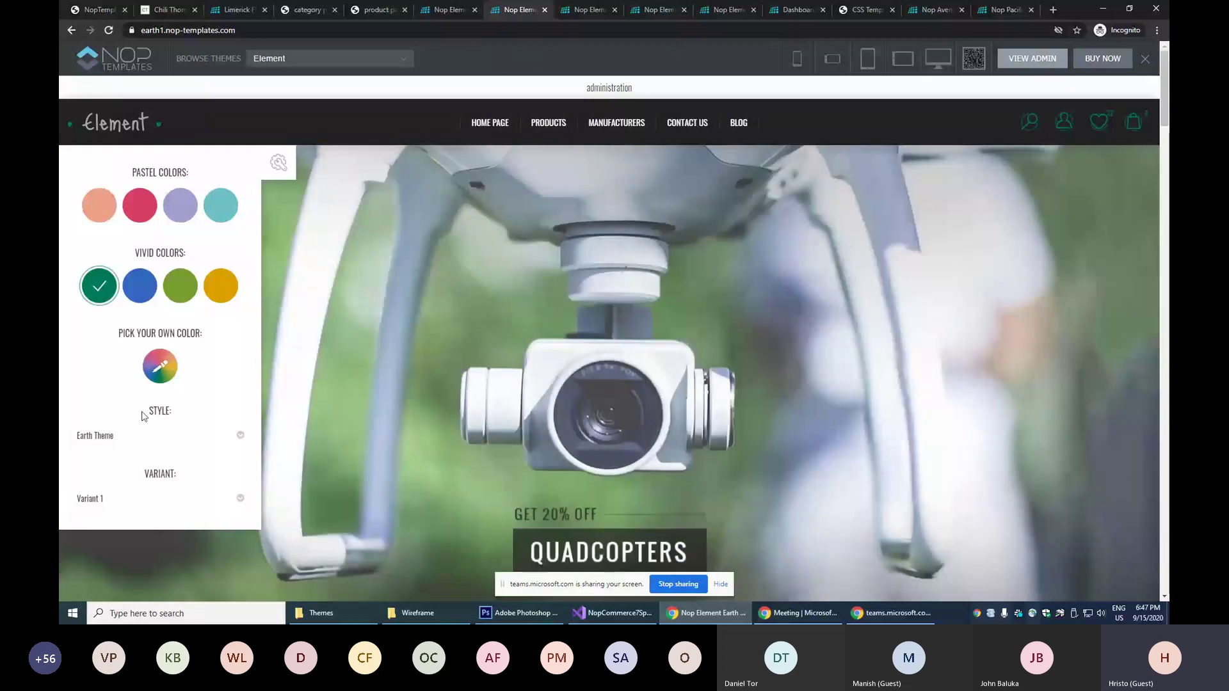
click(145, 435)
click(145, 456)
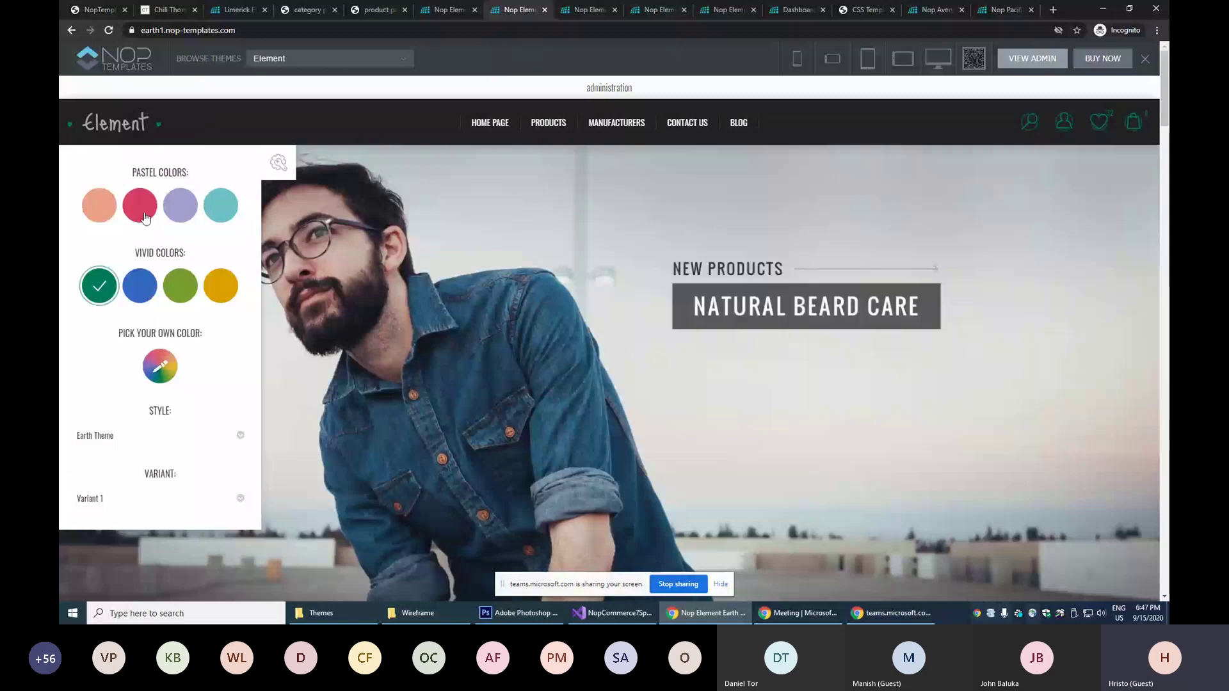
Preview crimson, lavender and olive green as the storefront's accent colour, finishing on crimson.
click(145, 209)
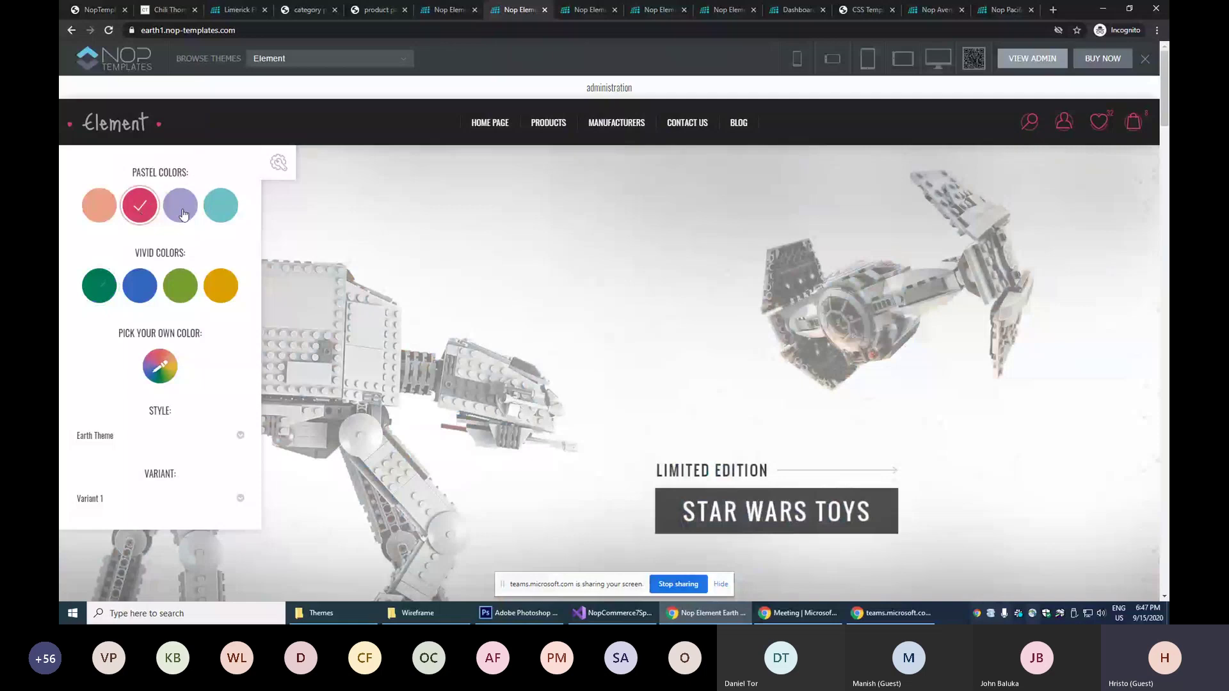
click(182, 212)
click(180, 286)
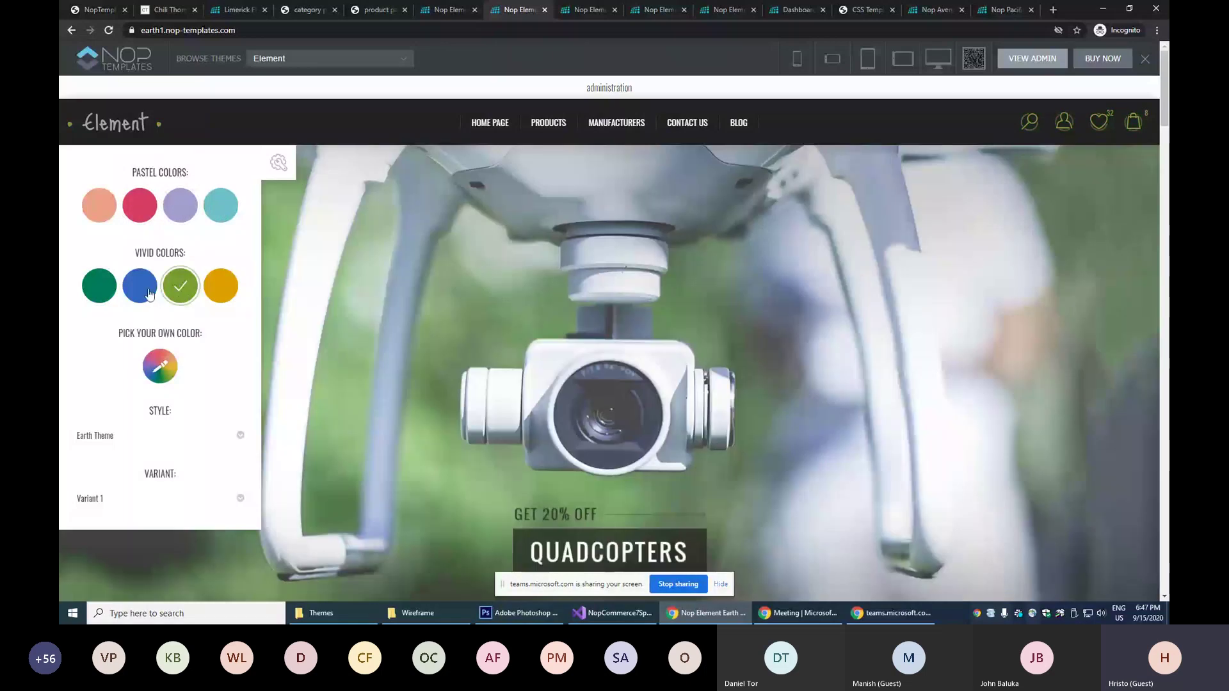
click(142, 209)
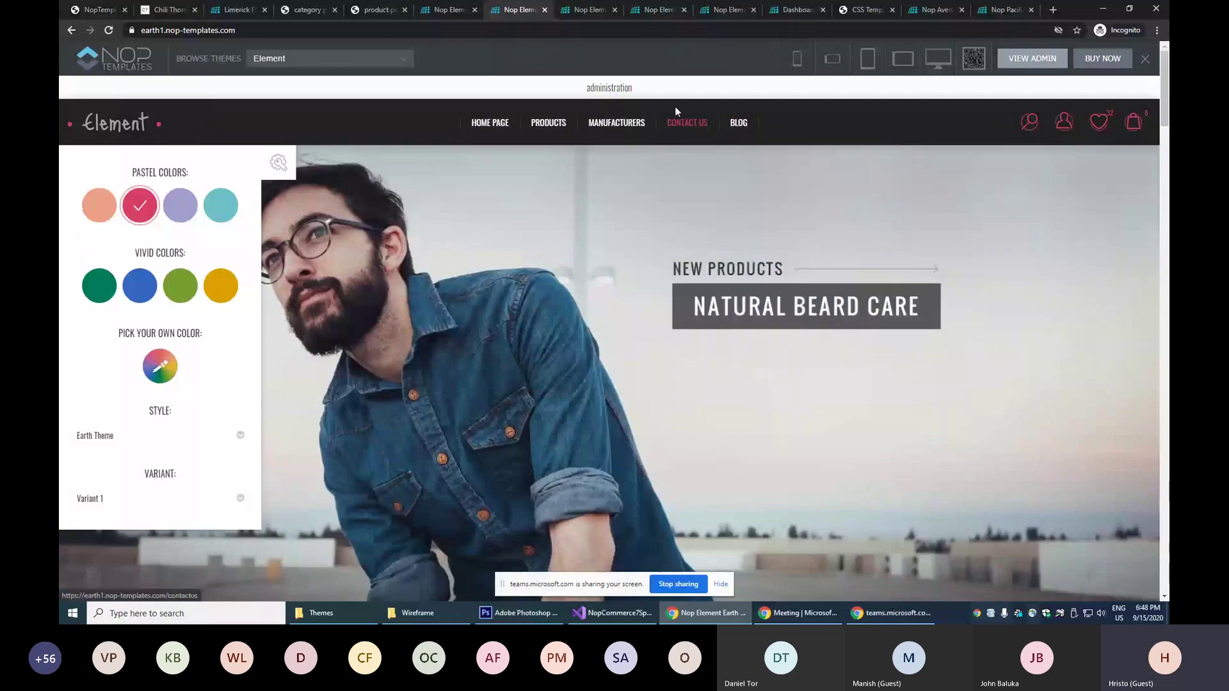
Reopen the Element theme settings in the administration and review the General Settings, including the logo image and Custom Head Styles.
click(599, 356)
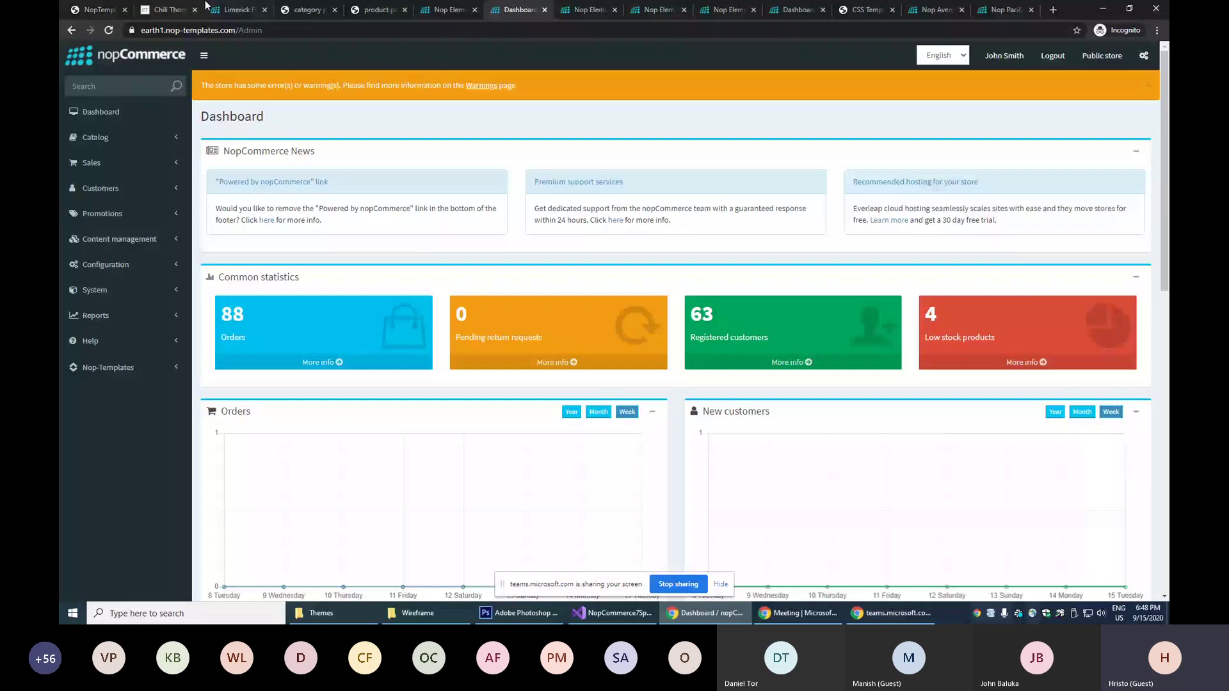
click(120, 90)
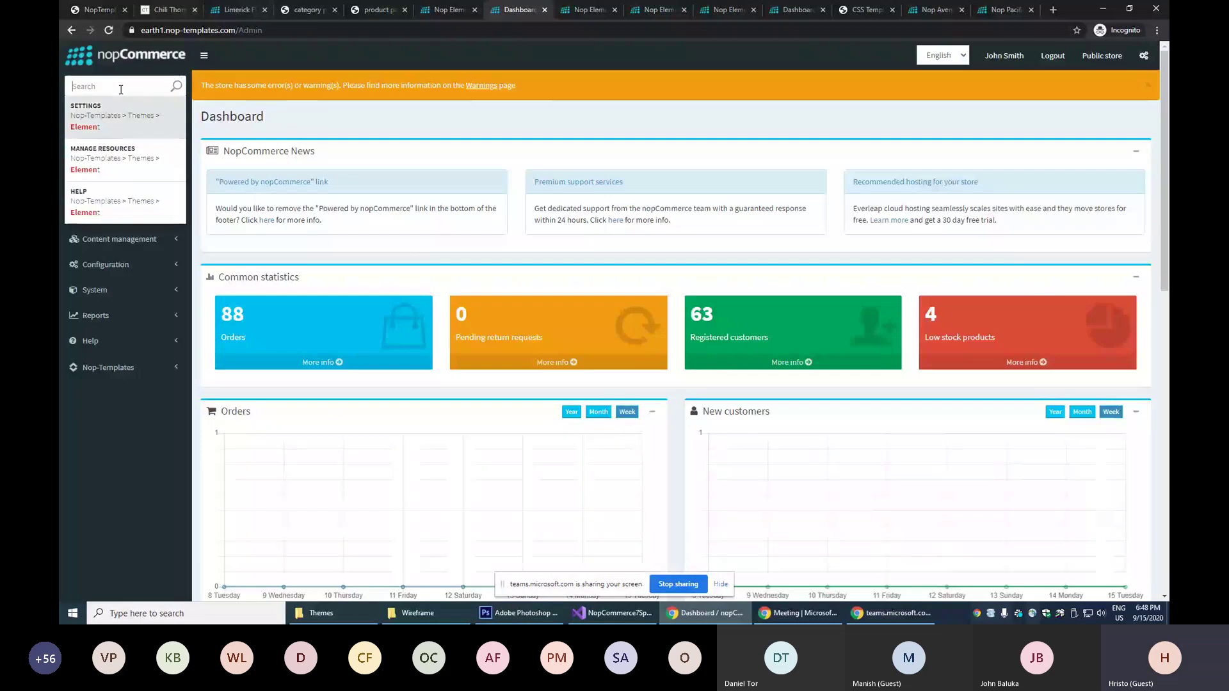
key(Return)
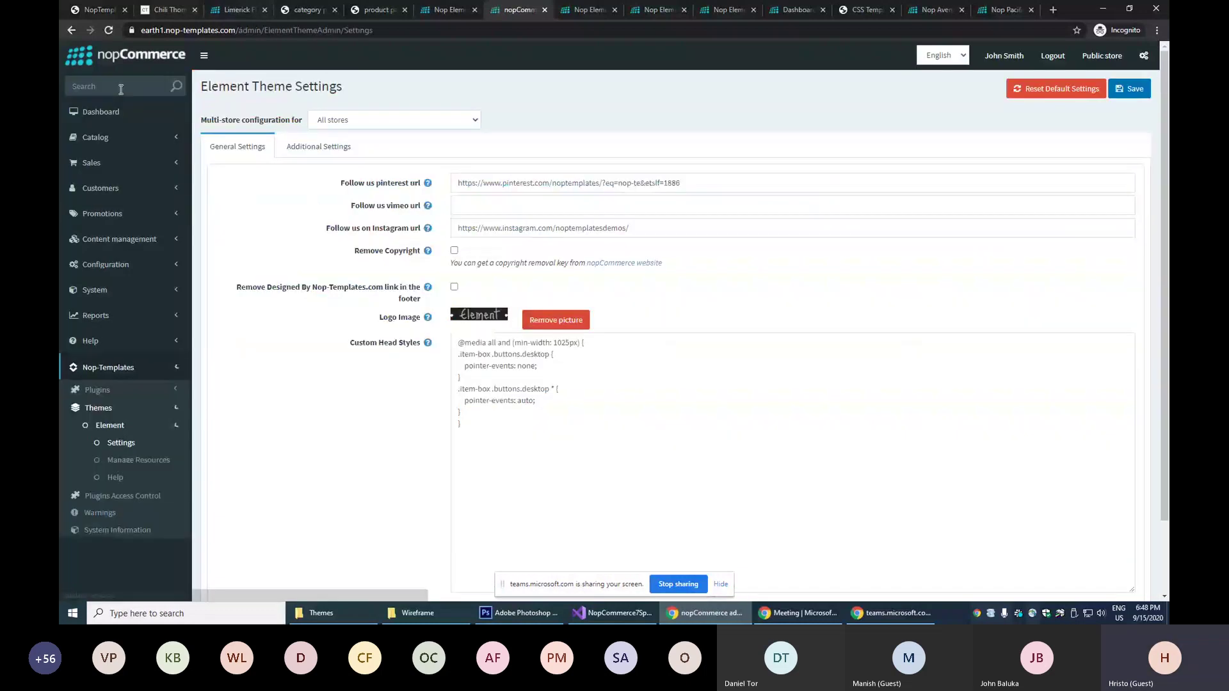
scroll(403, 499, down, 1)
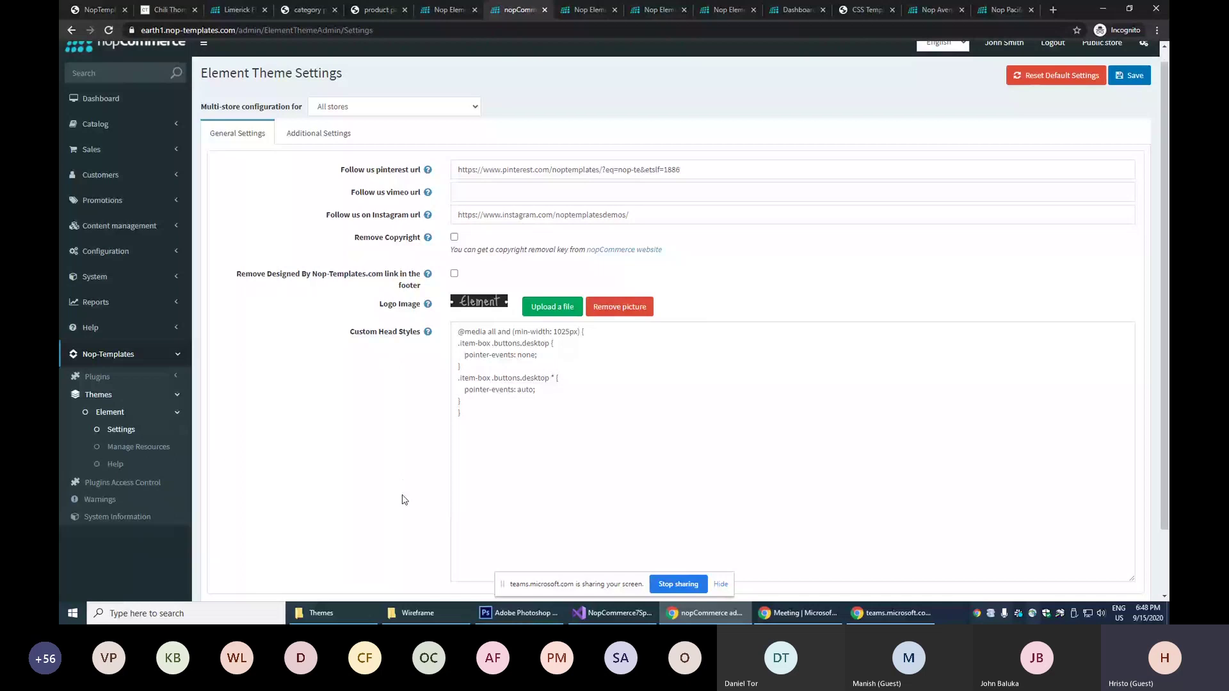
scroll(403, 500, down, 1)
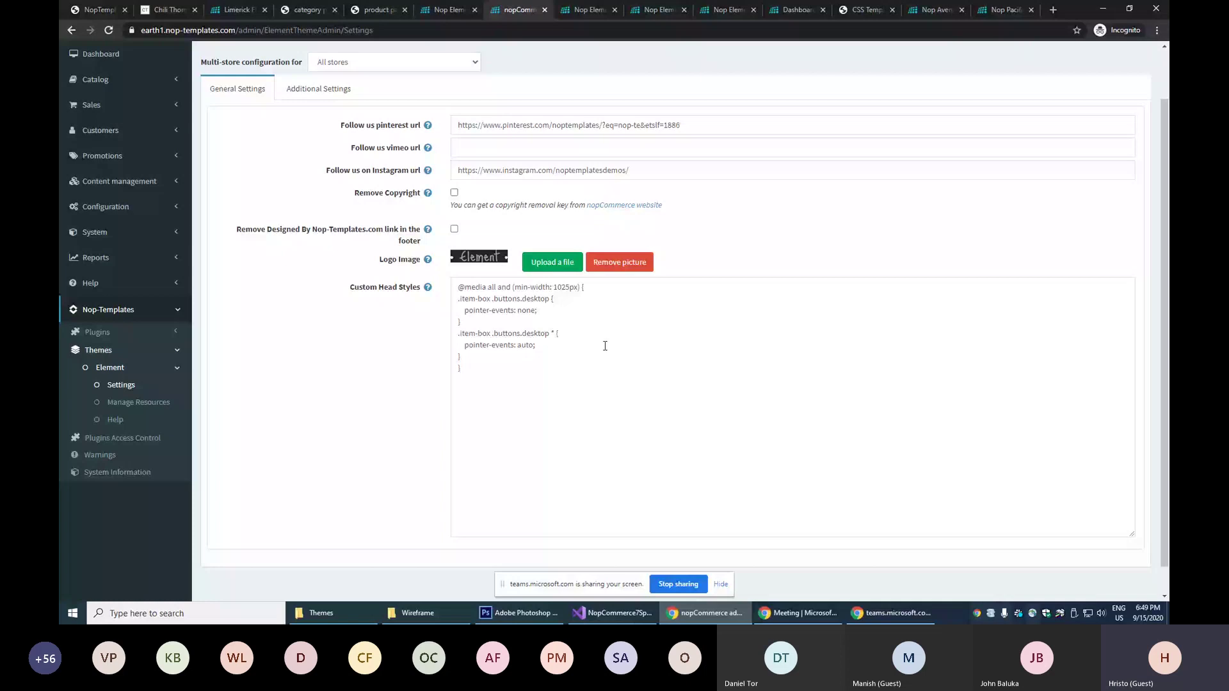
scroll(1130, 97, up, 1)
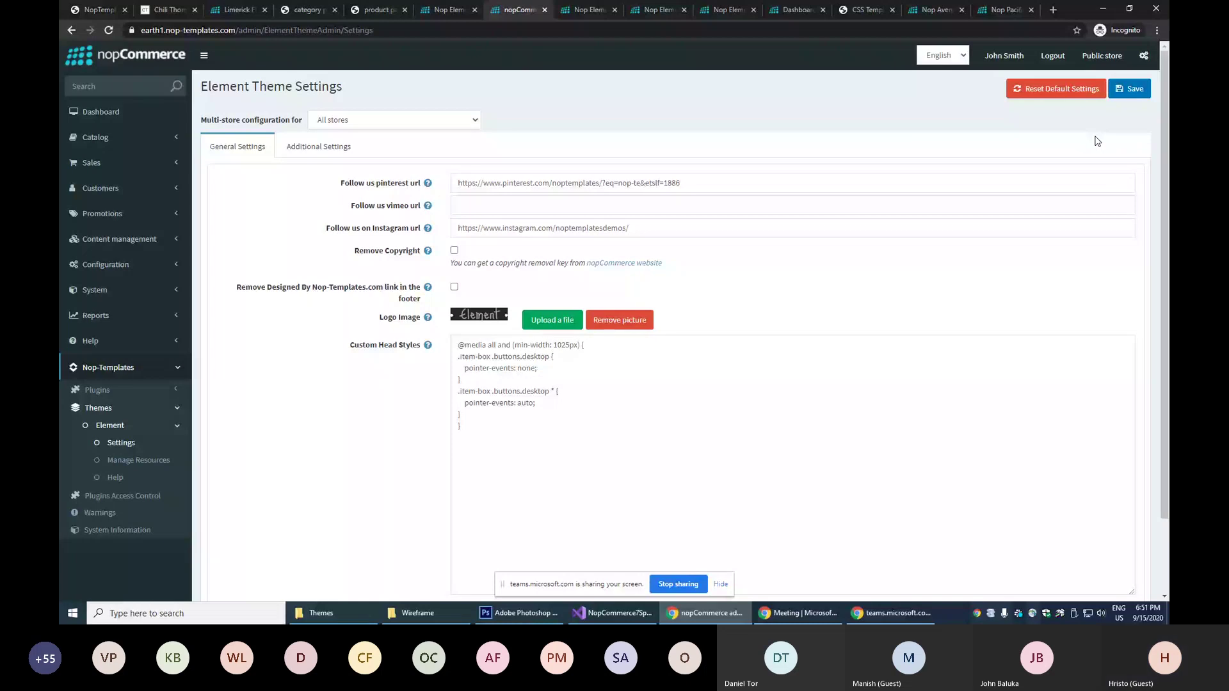
Switch to the Themes folder in File Explorer and duplicate the 1themeTemplate folder there.
key(alt+Tab)
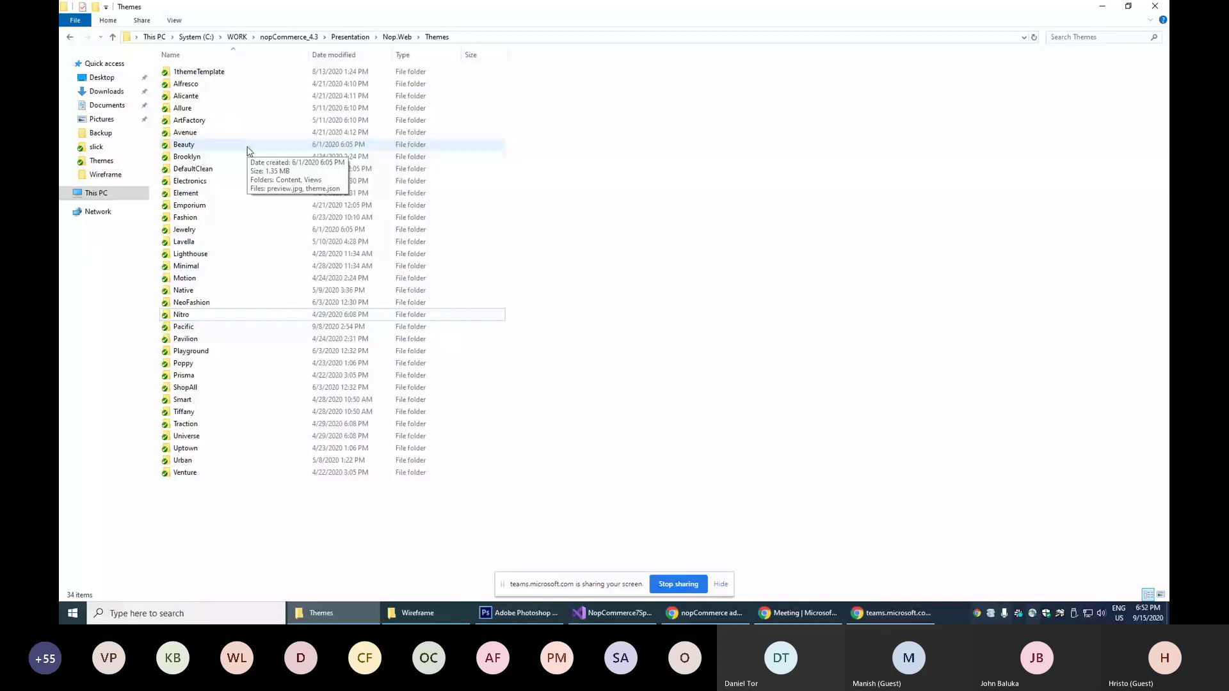
click(208, 73)
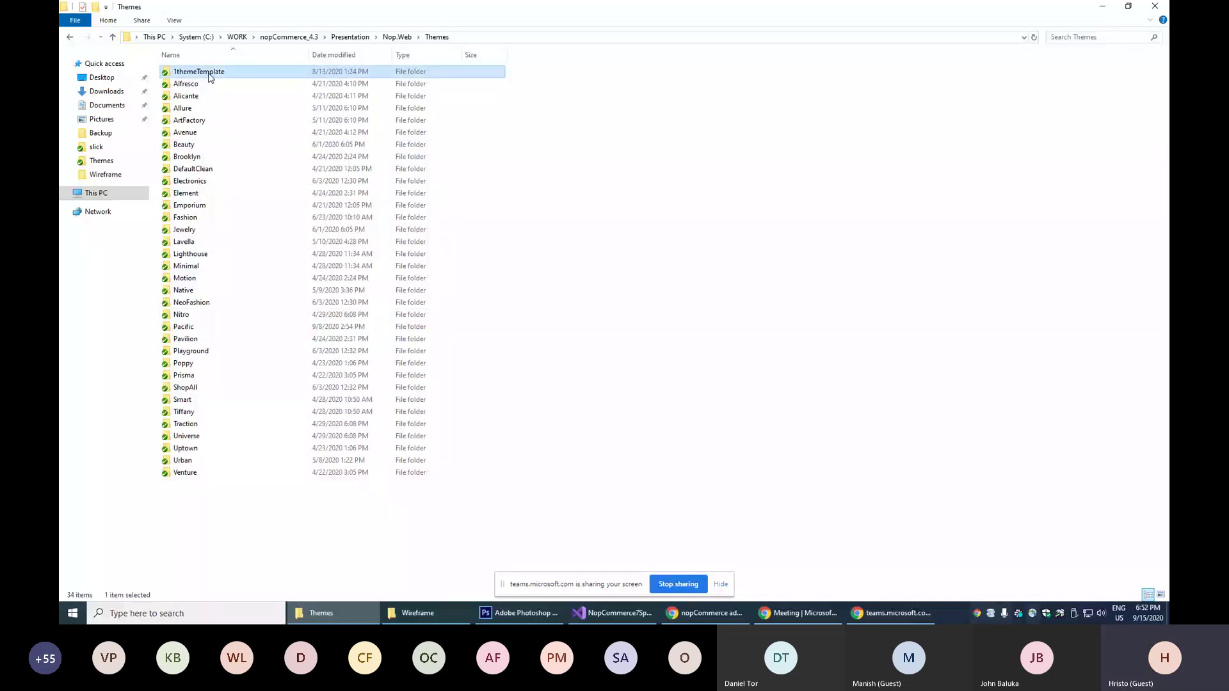
right_click(210, 75)
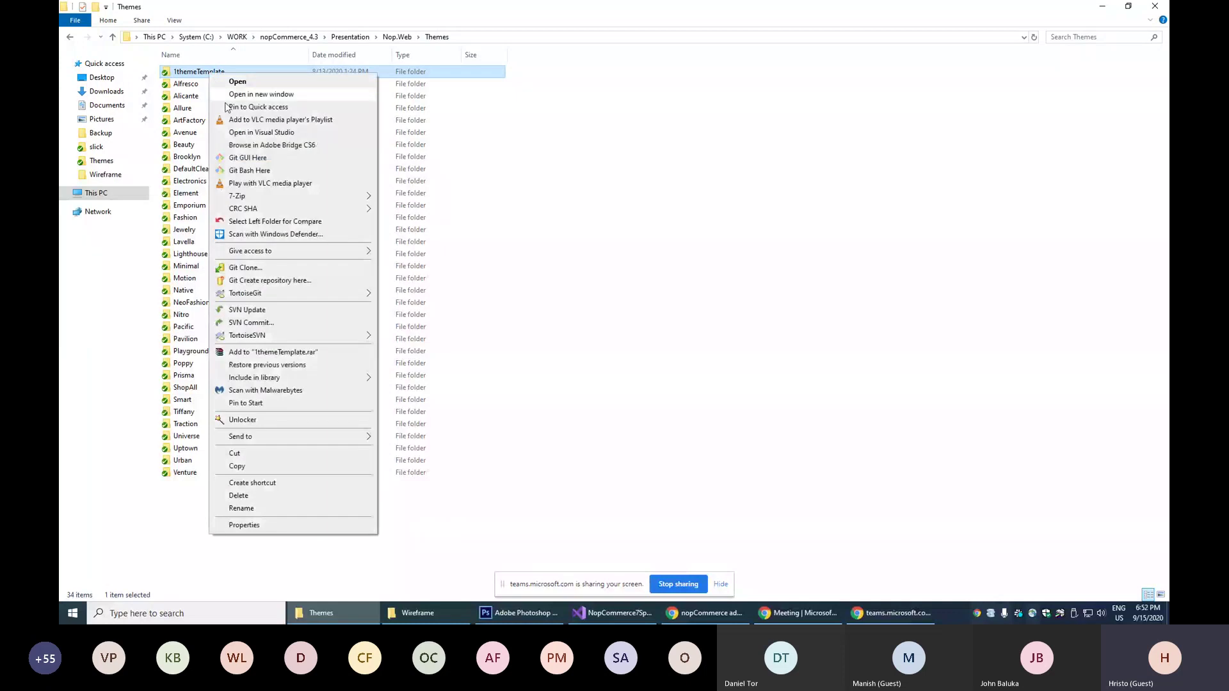
click(237, 466)
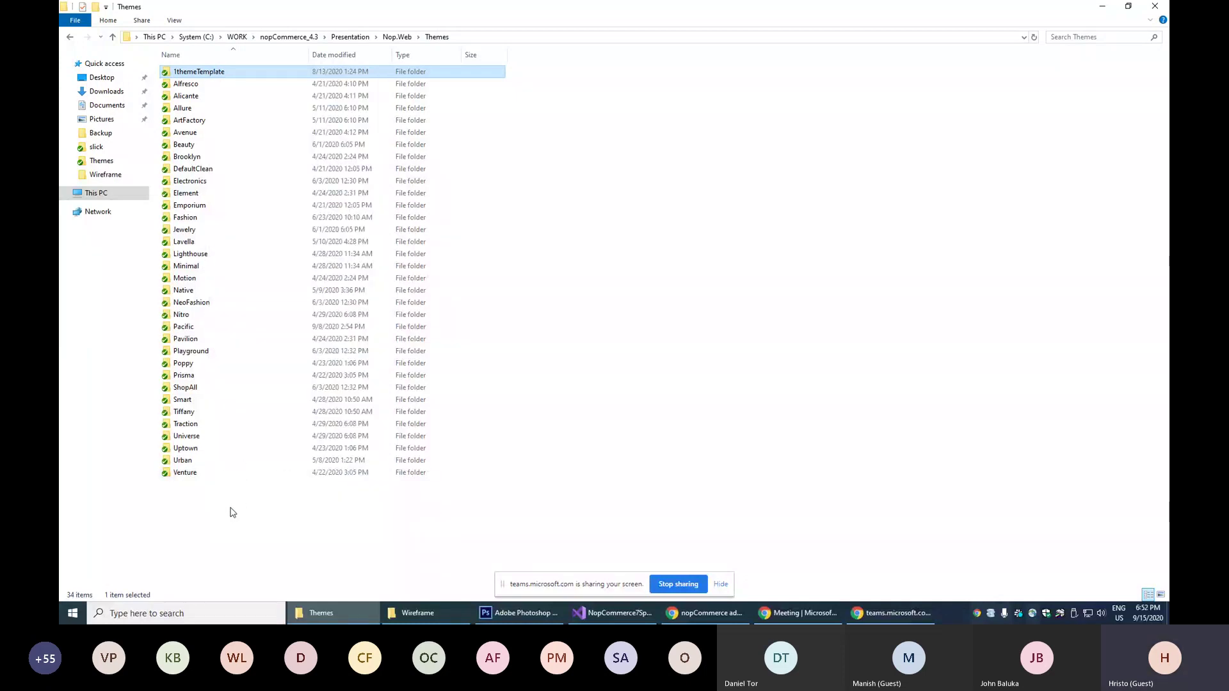
right_click(231, 508)
click(262, 299)
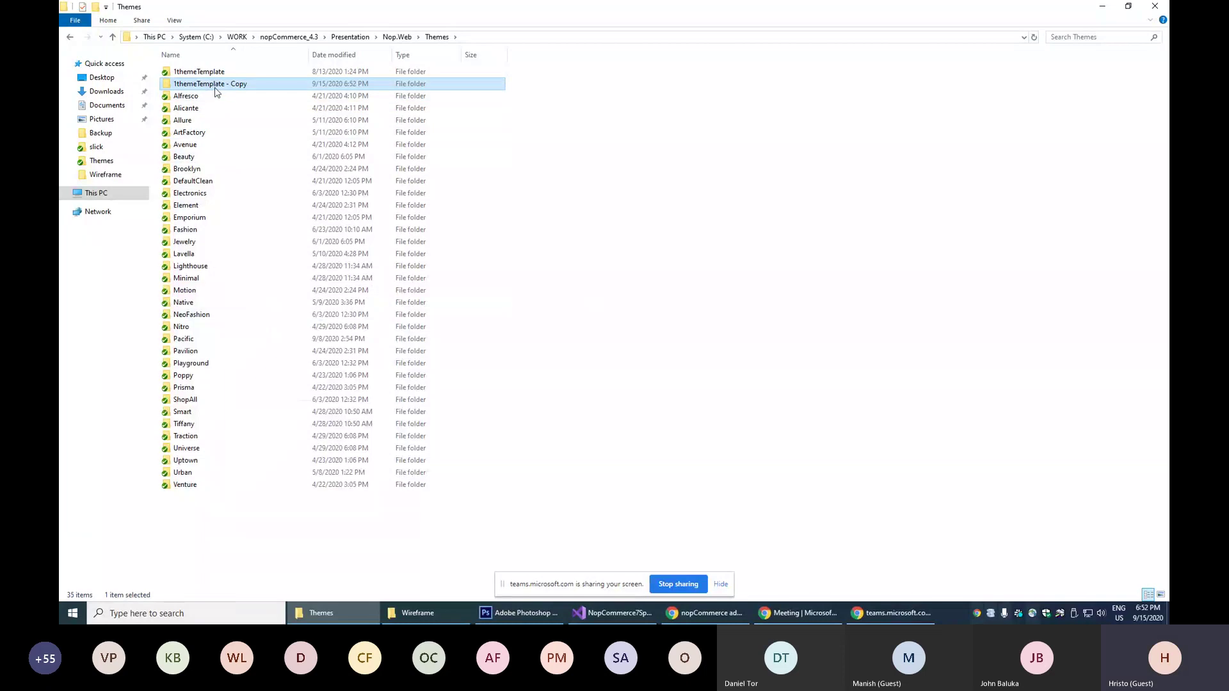
Rename the copied 1themeTemplate folder as NewTheme.
right_click(215, 88)
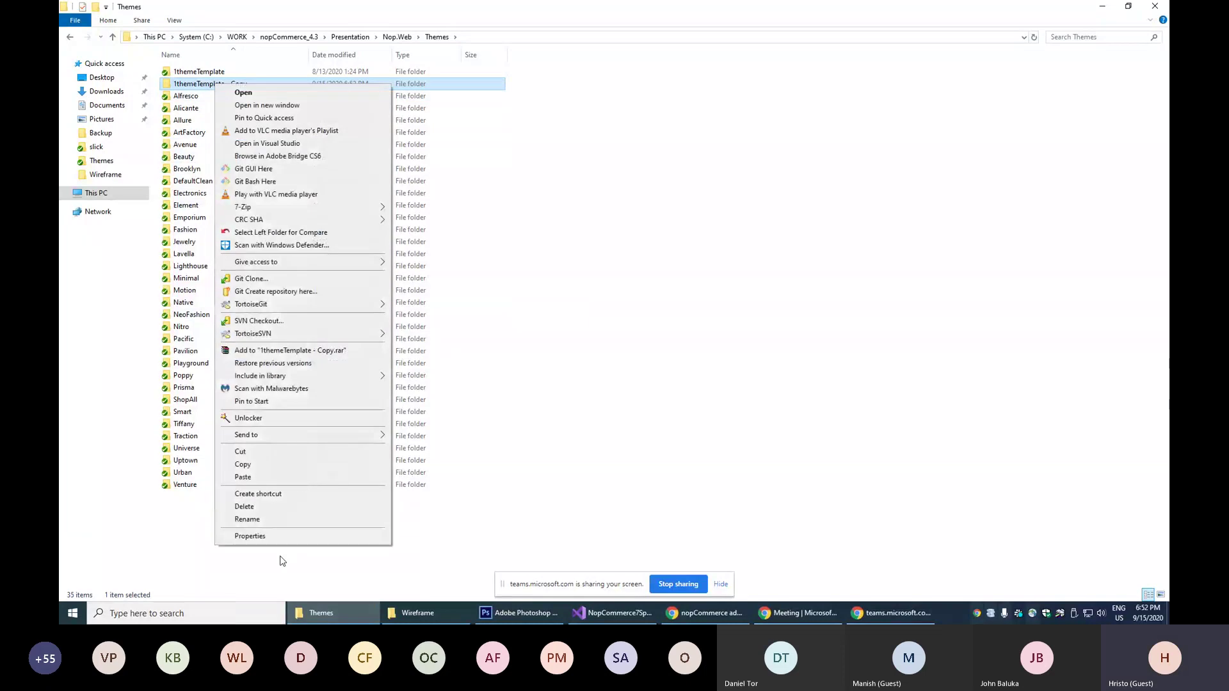
click(287, 521)
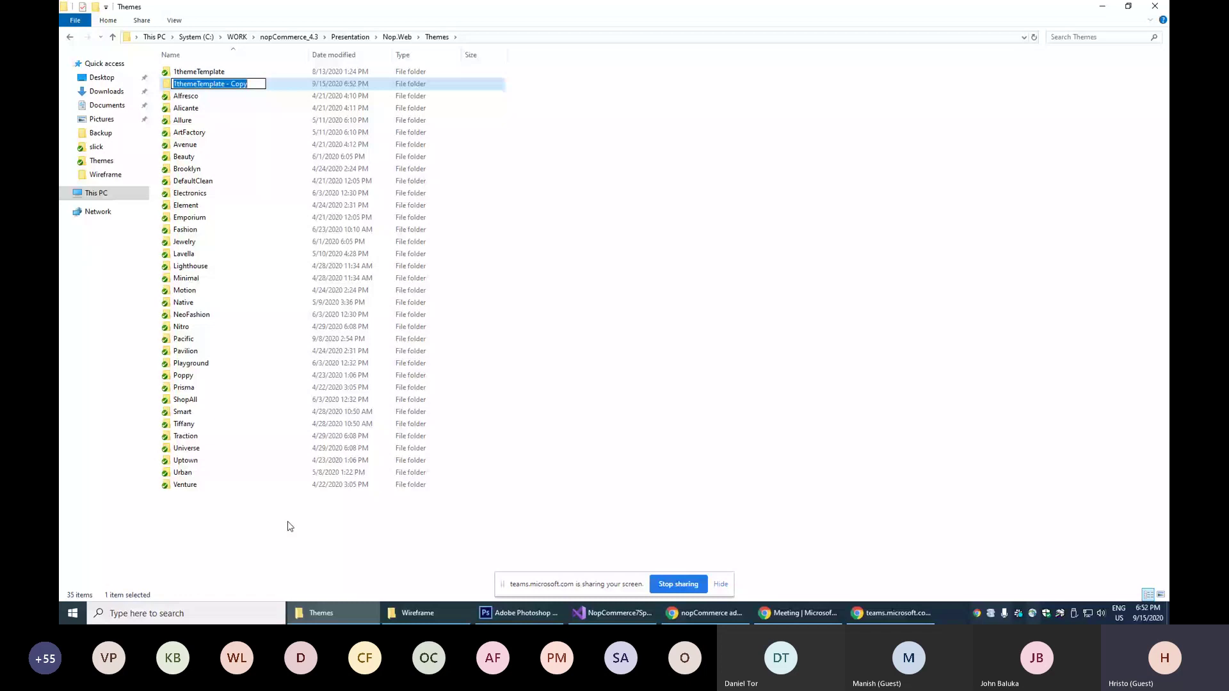
text(New)
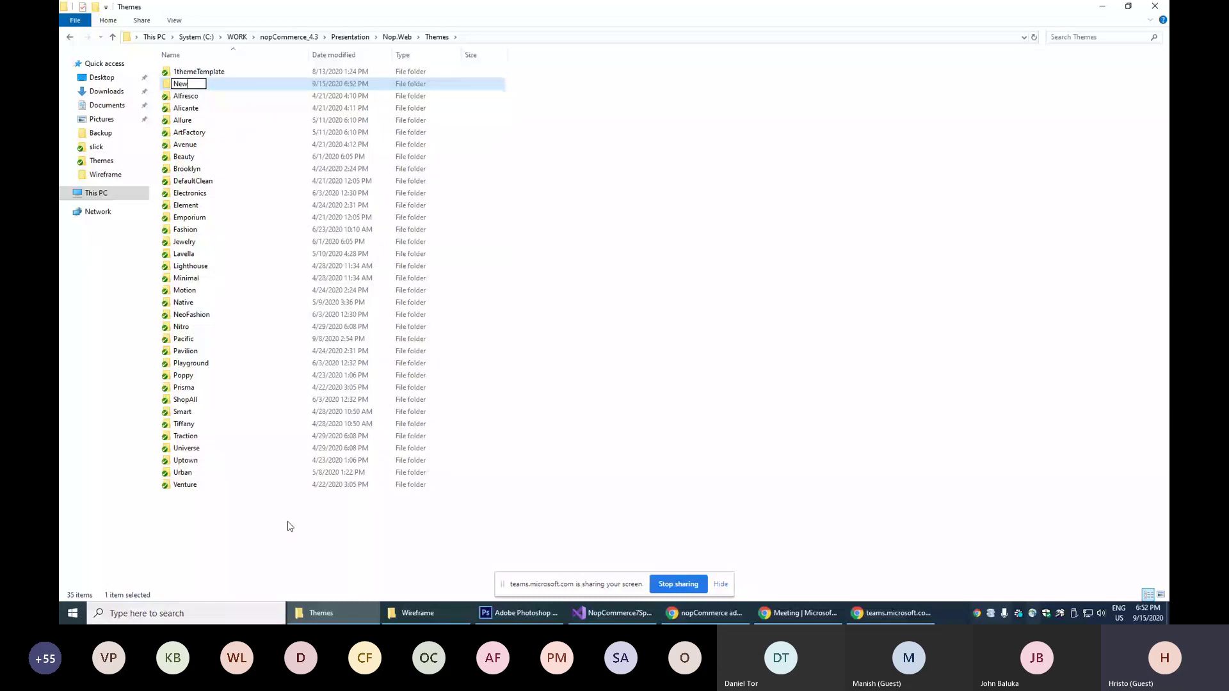
text(Theme)
key(Return)
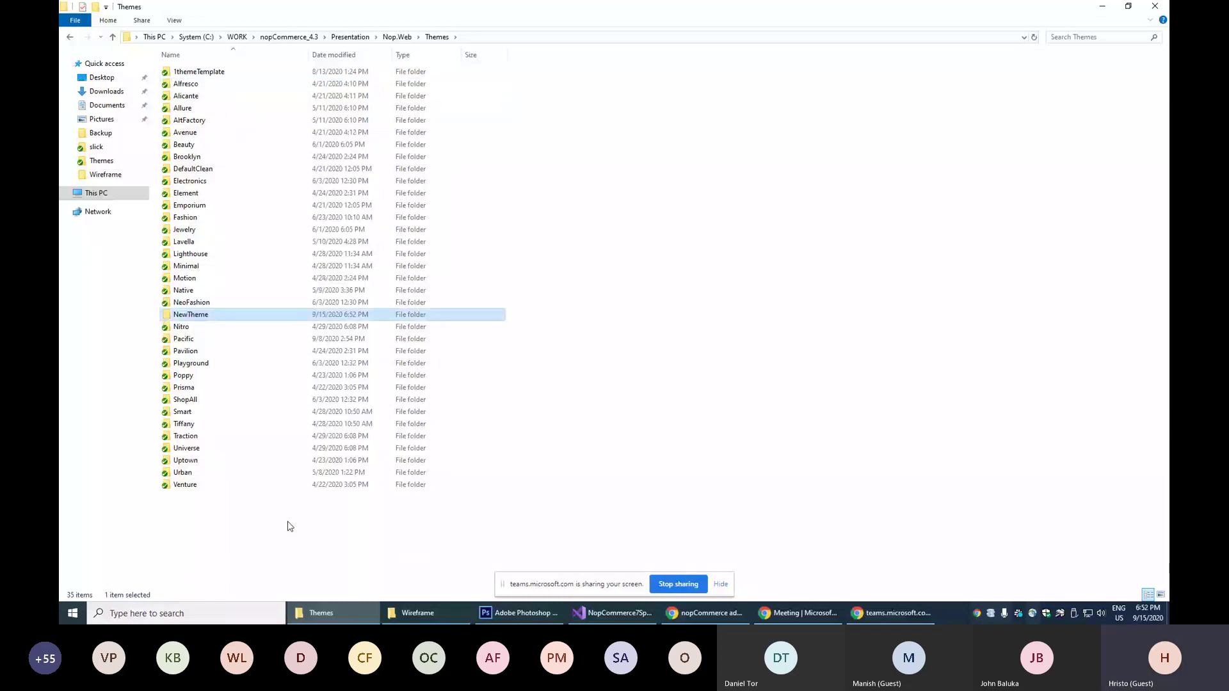
Open theme.json from the NewTheme folder in Visual Studio and set its SystemName to "NewTheme".
double_click(171, 315)
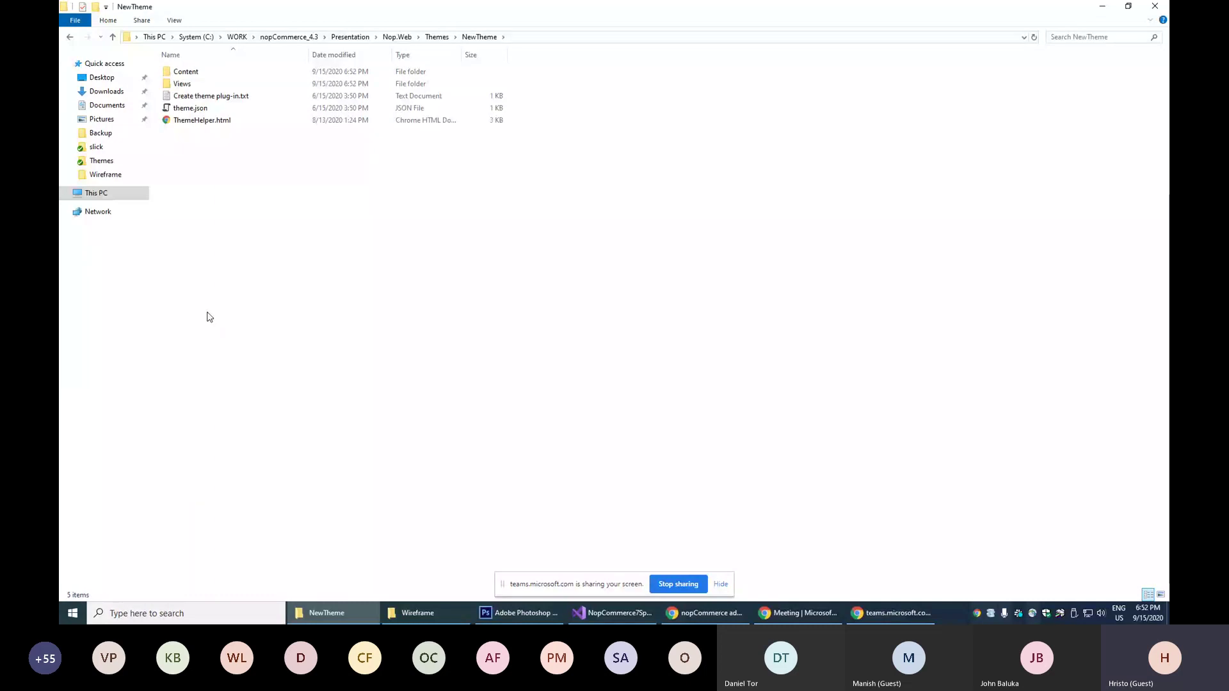
click(167, 111)
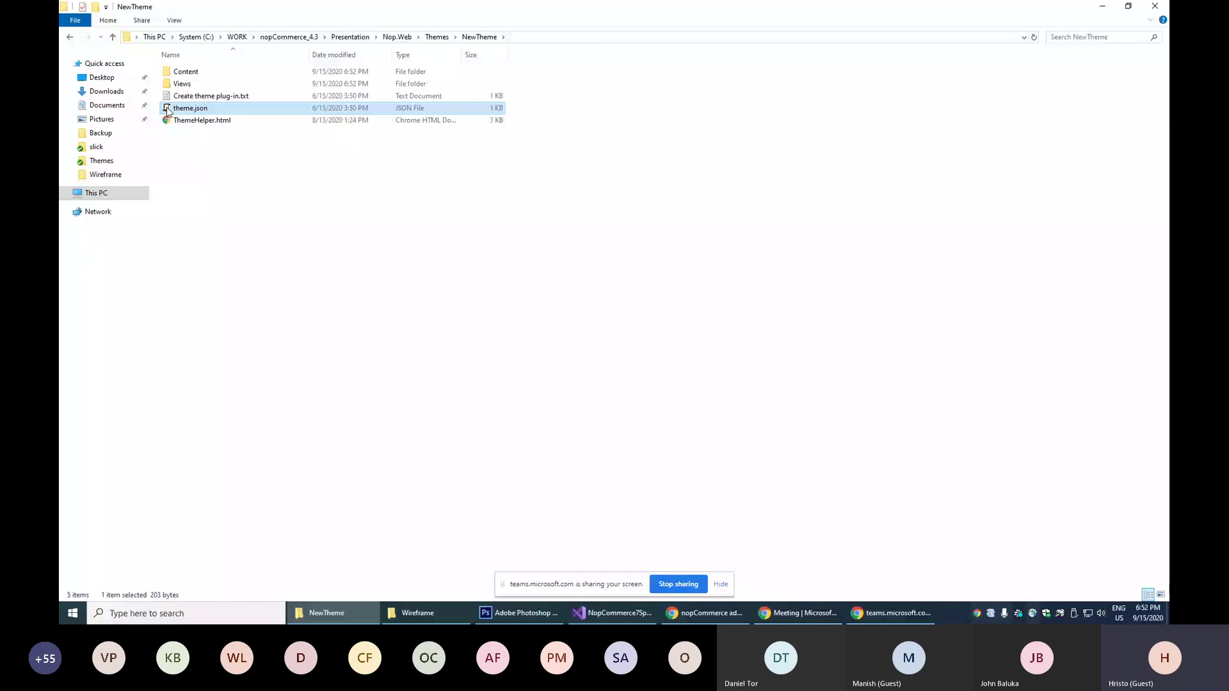
double_click(167, 109)
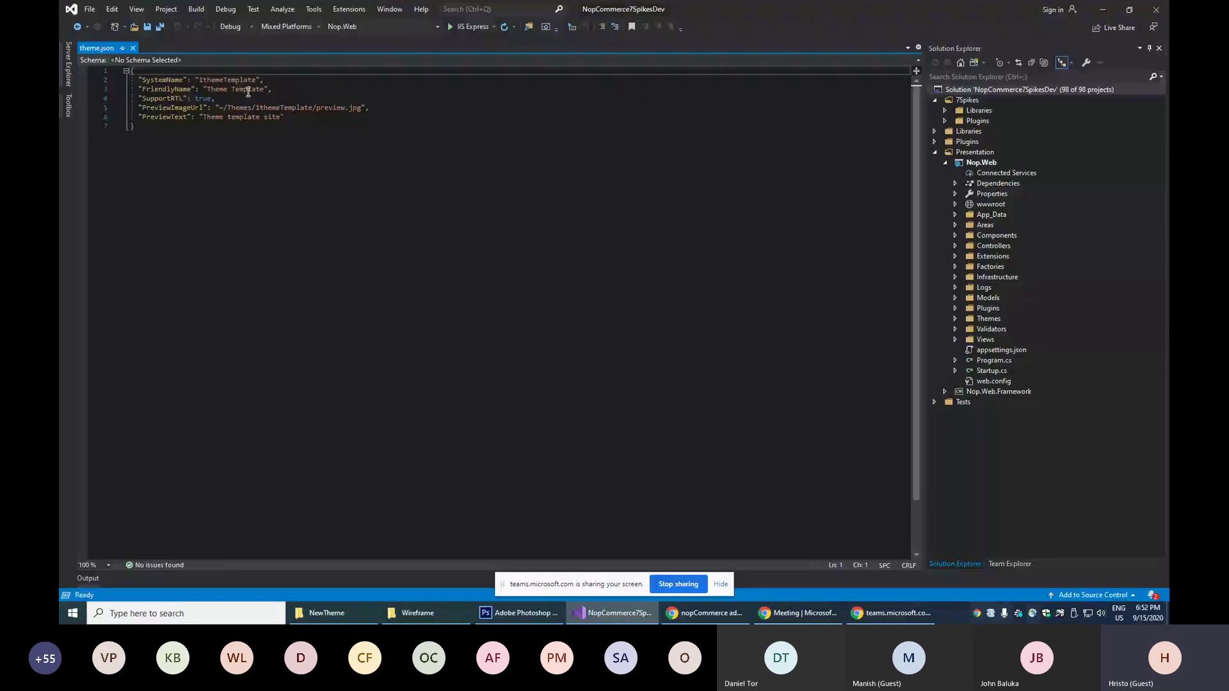
drag(256, 80, 199, 82)
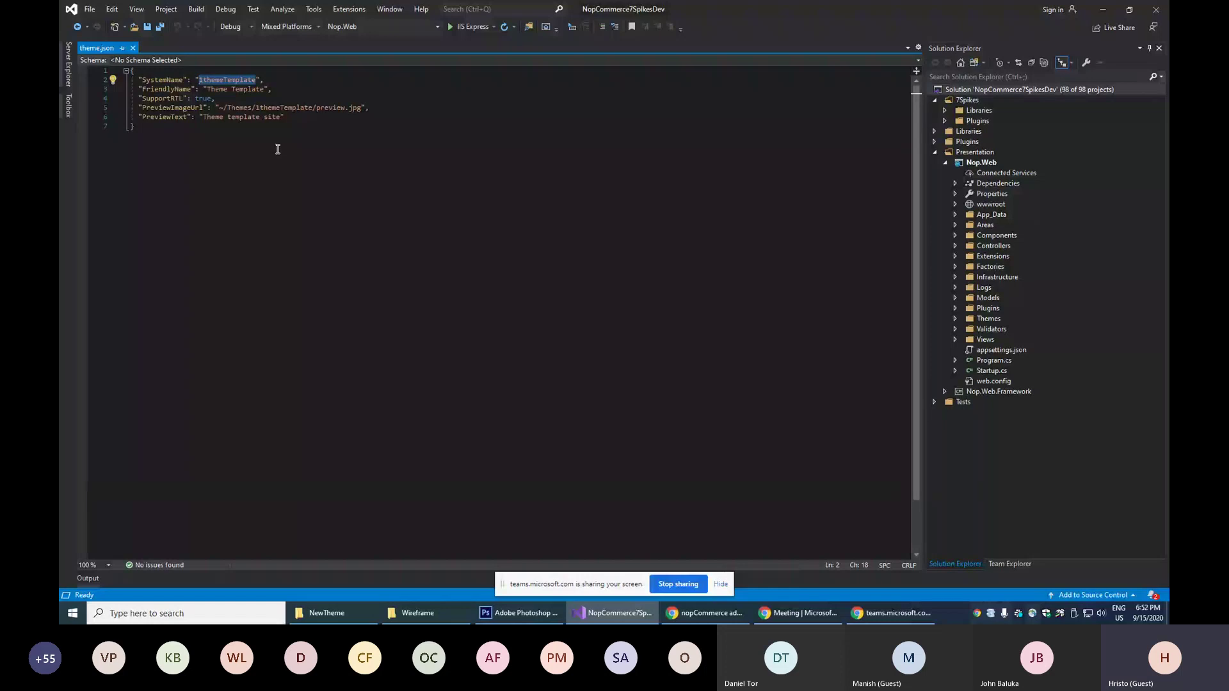
text(Ne)
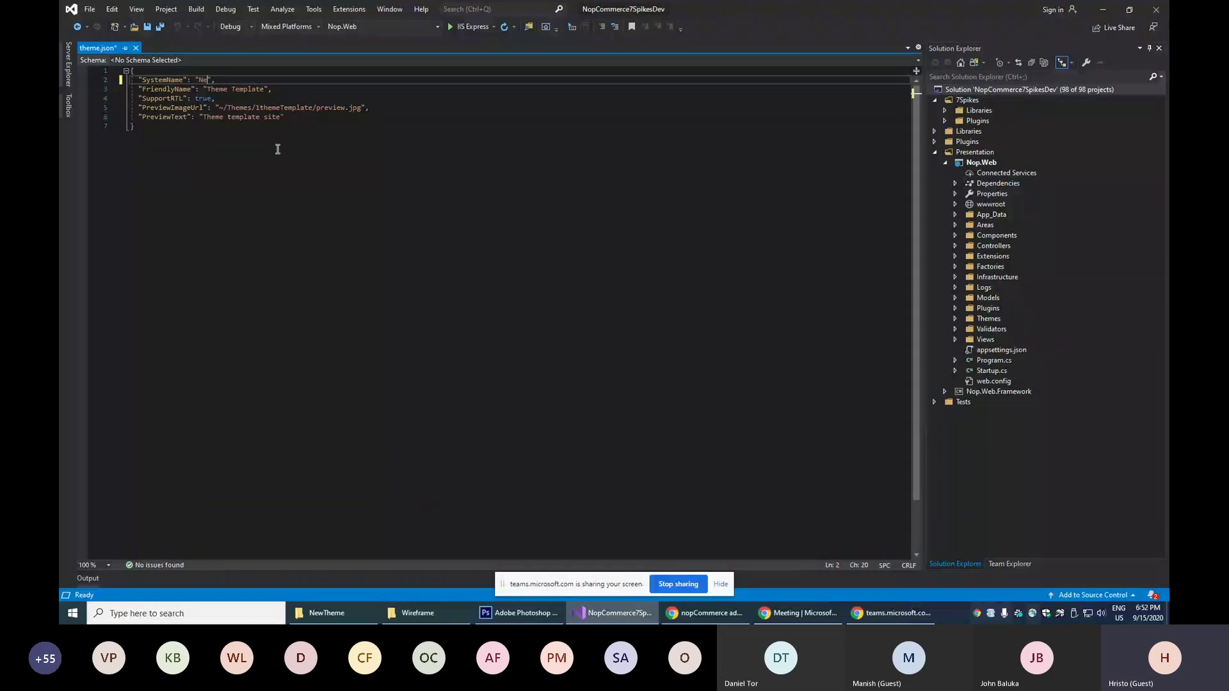
text(w)
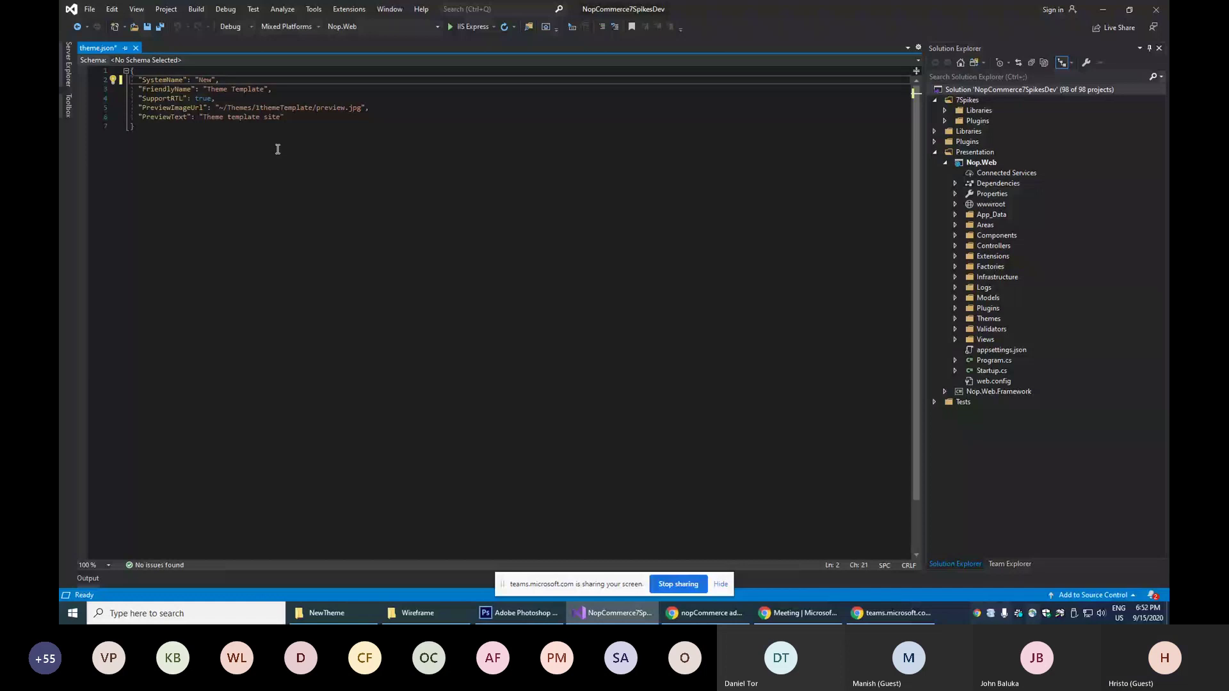
text(Theme)
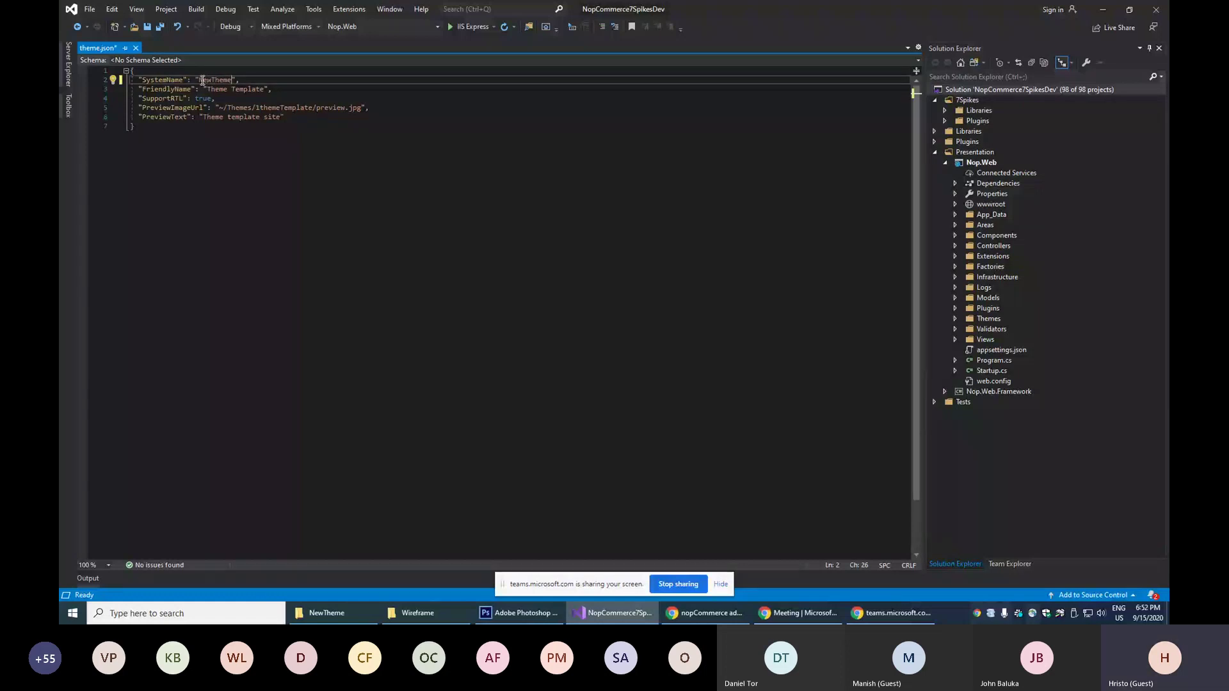
Enlarge the theme.json editor text to 200 % and set FriendlyName to "NewTheme".
double_click(203, 80)
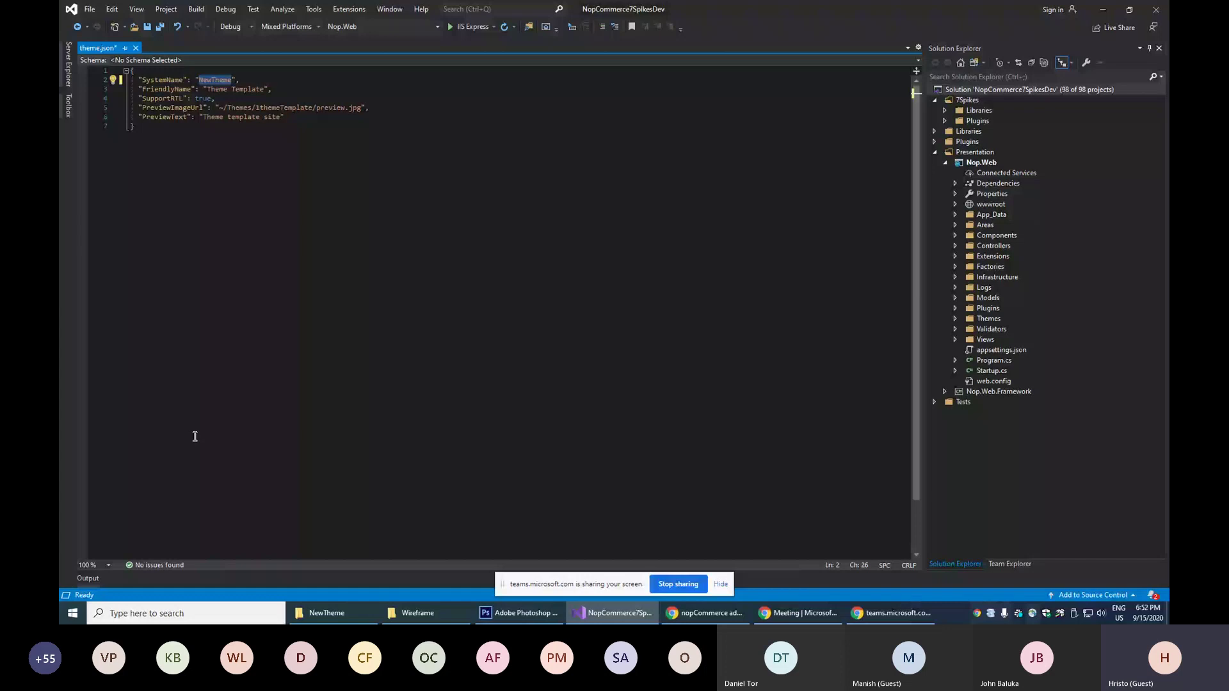
click(109, 566)
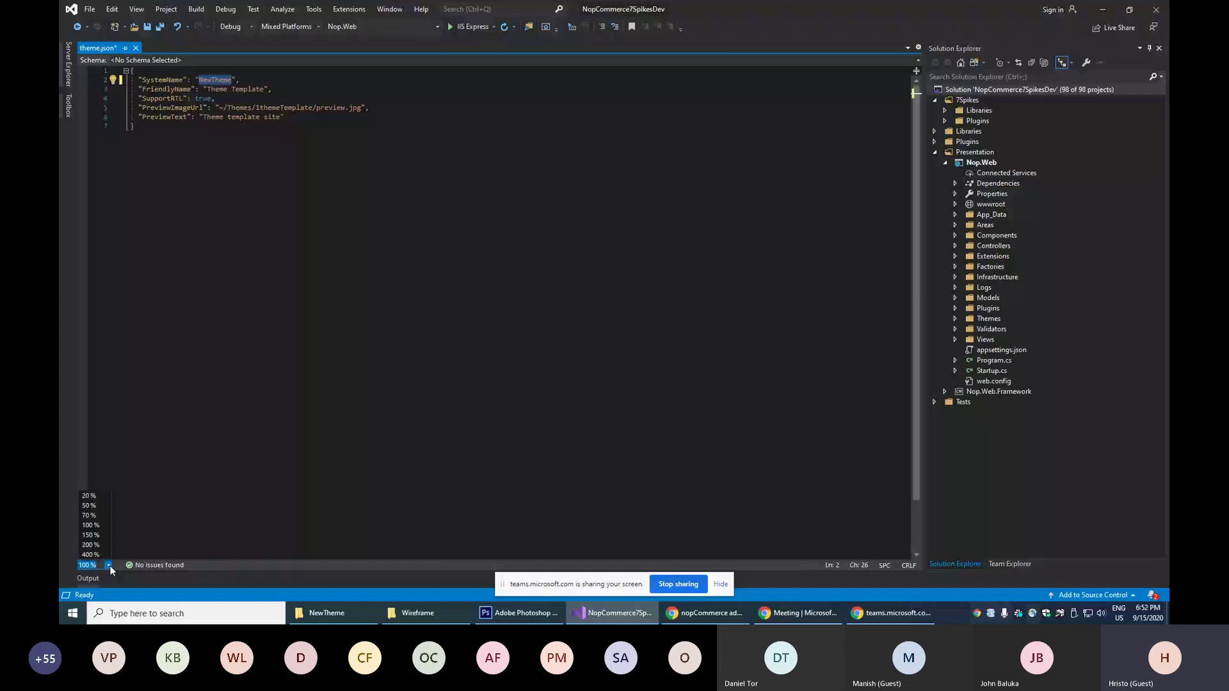
click(95, 544)
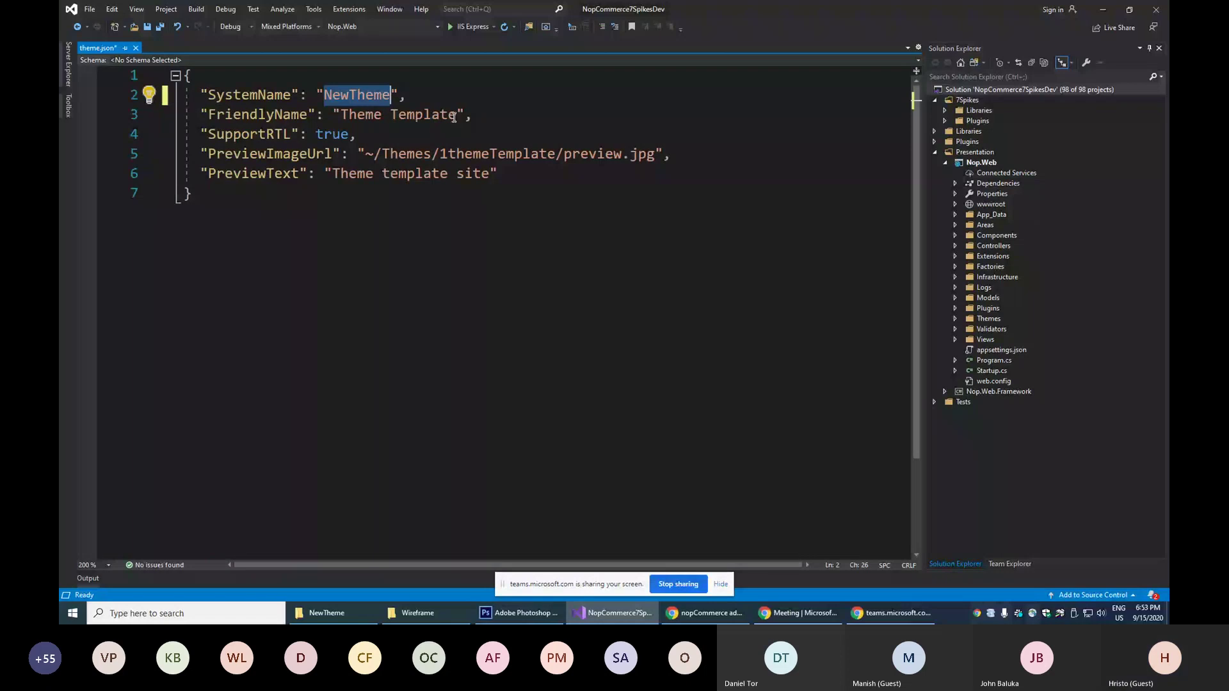
drag(454, 116, 341, 116)
key(ctrl+v)
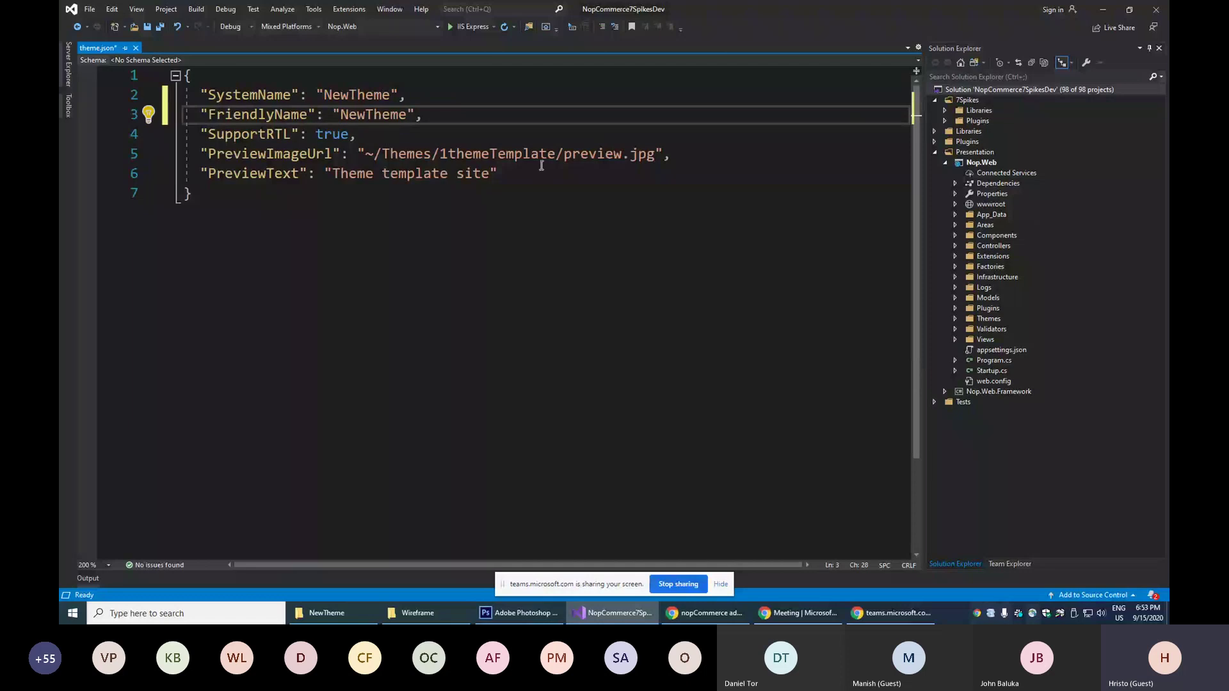
Set PreviewImageUrl to "~/Themes/NewTheme/preview.jpg" and PreviewText to "NewTheme site", and save theme.json.
drag(555, 155, 445, 157)
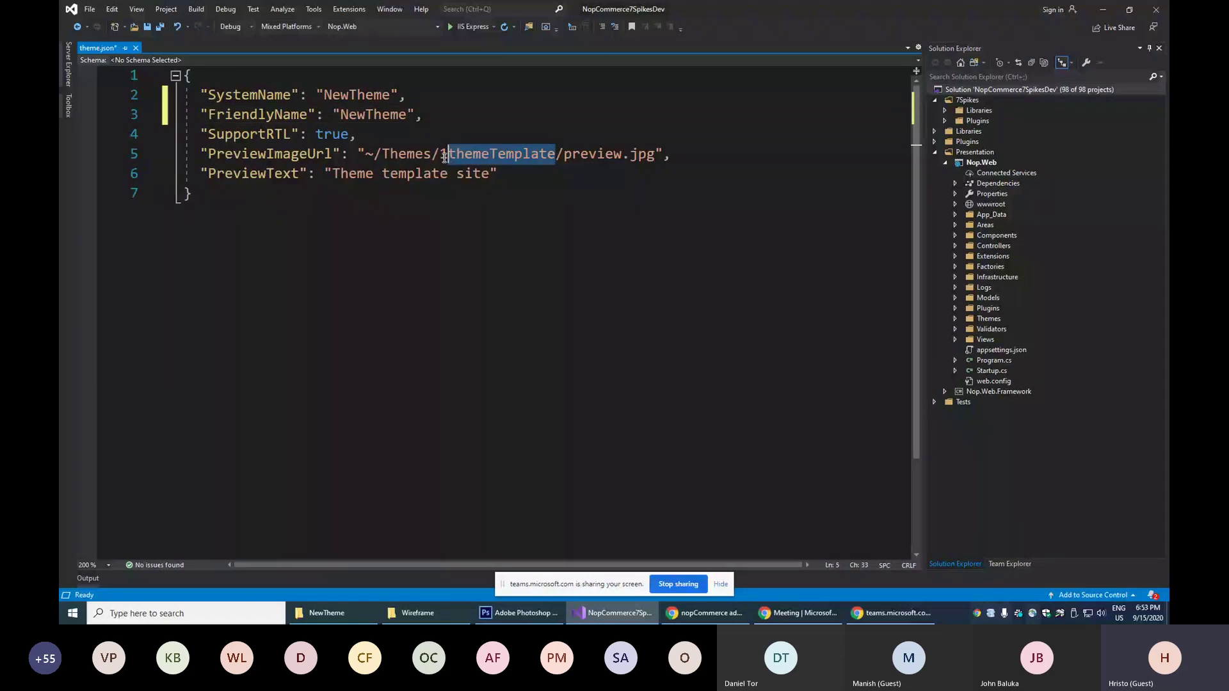
key(ctrl+v)
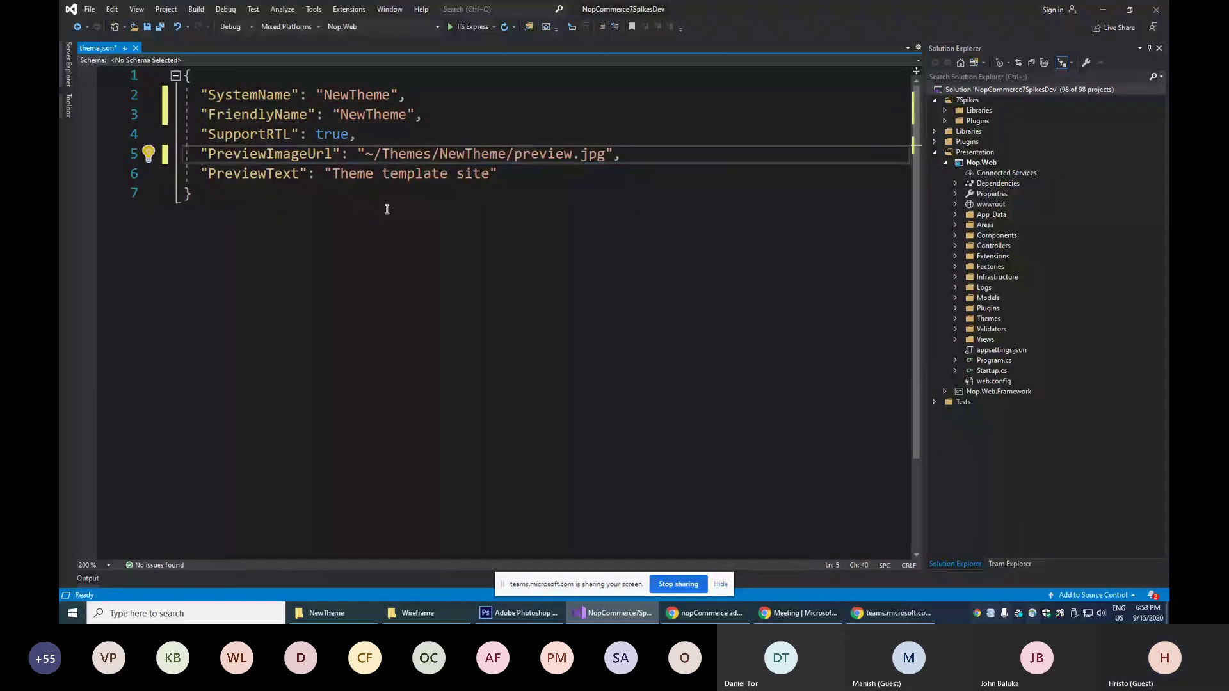
drag(447, 174, 333, 177)
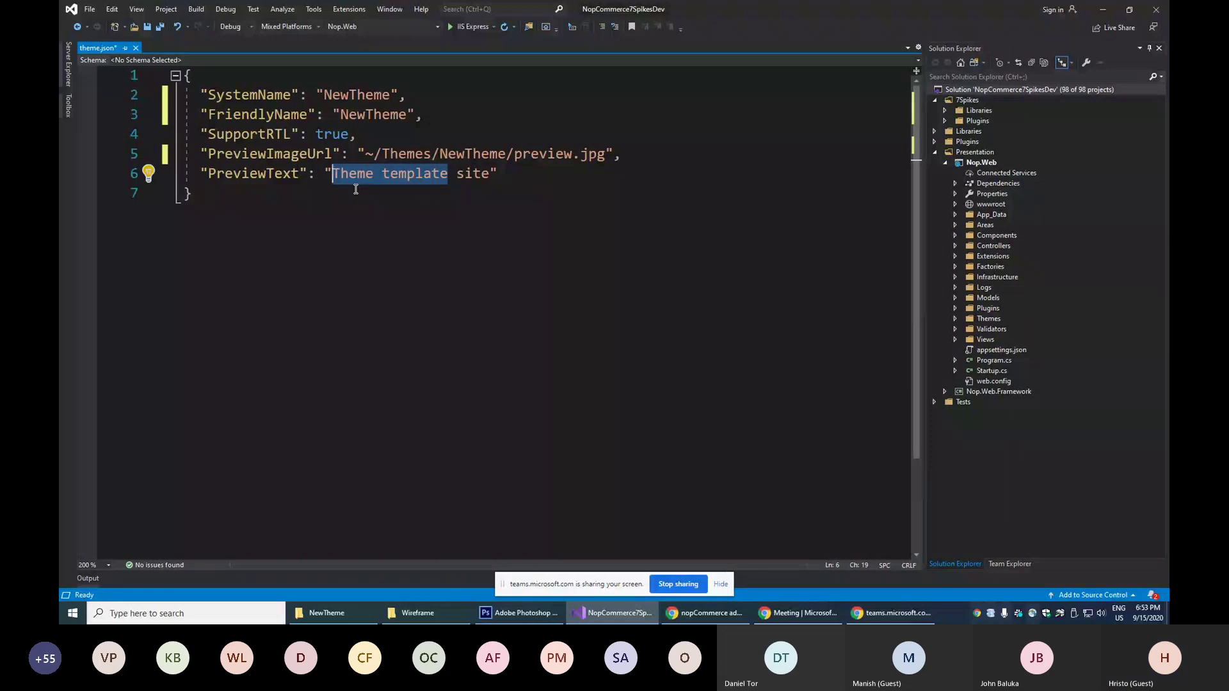
key(ctrl+v)
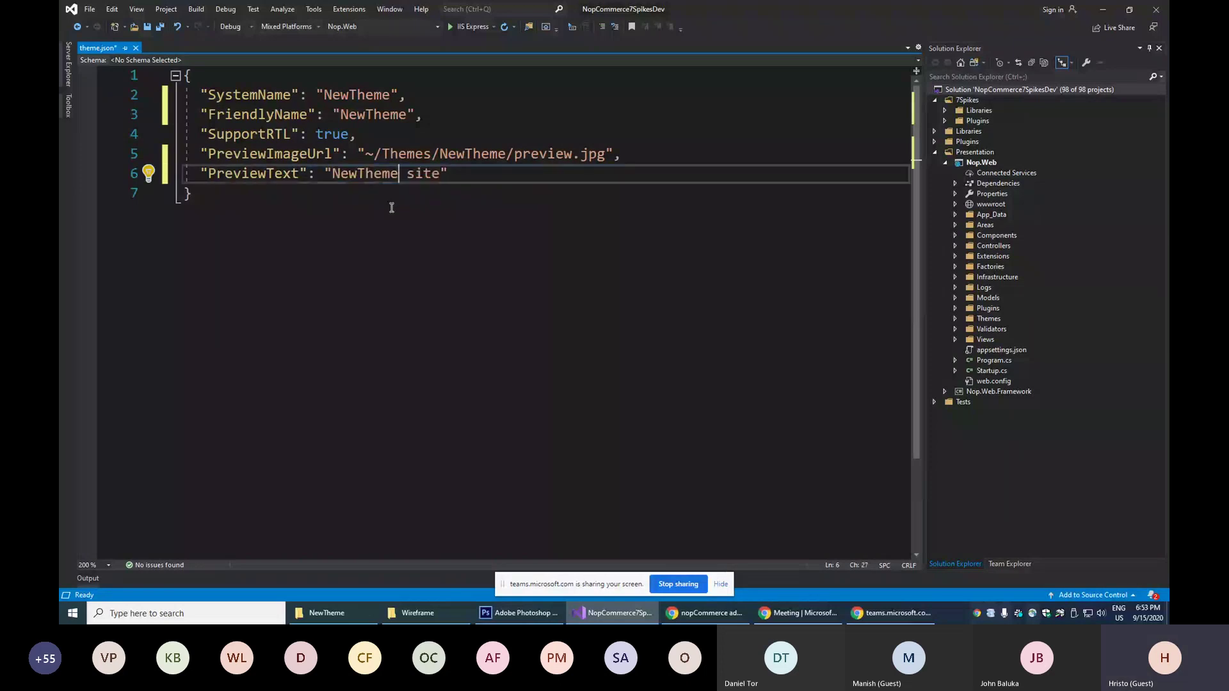
key(ctrl+s)
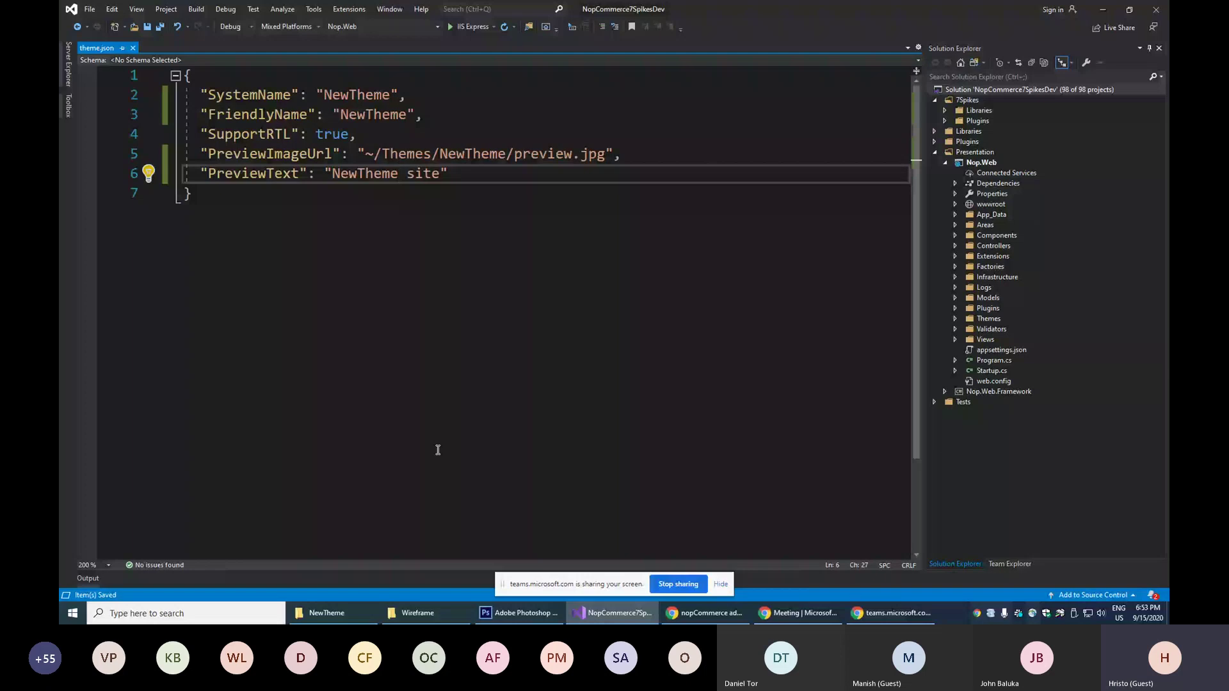
Switch to the localhost nopCommerce administration in Chrome and find and open the General settings page.
key(alt+Tab)
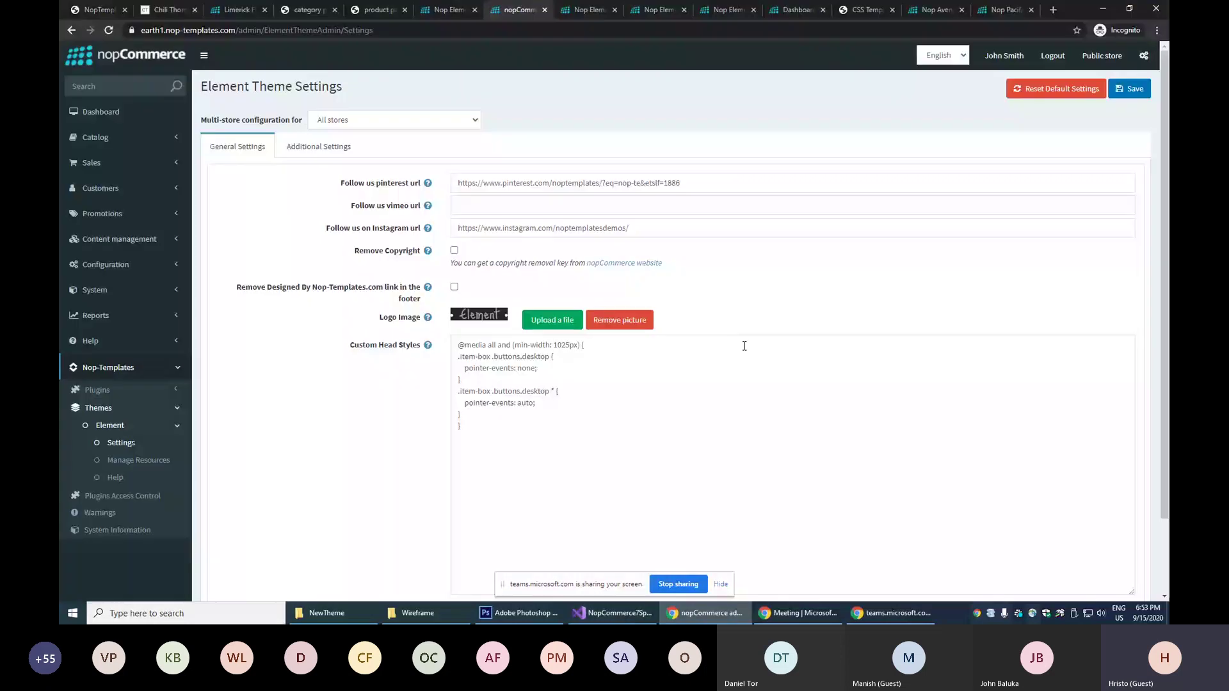
click(794, 9)
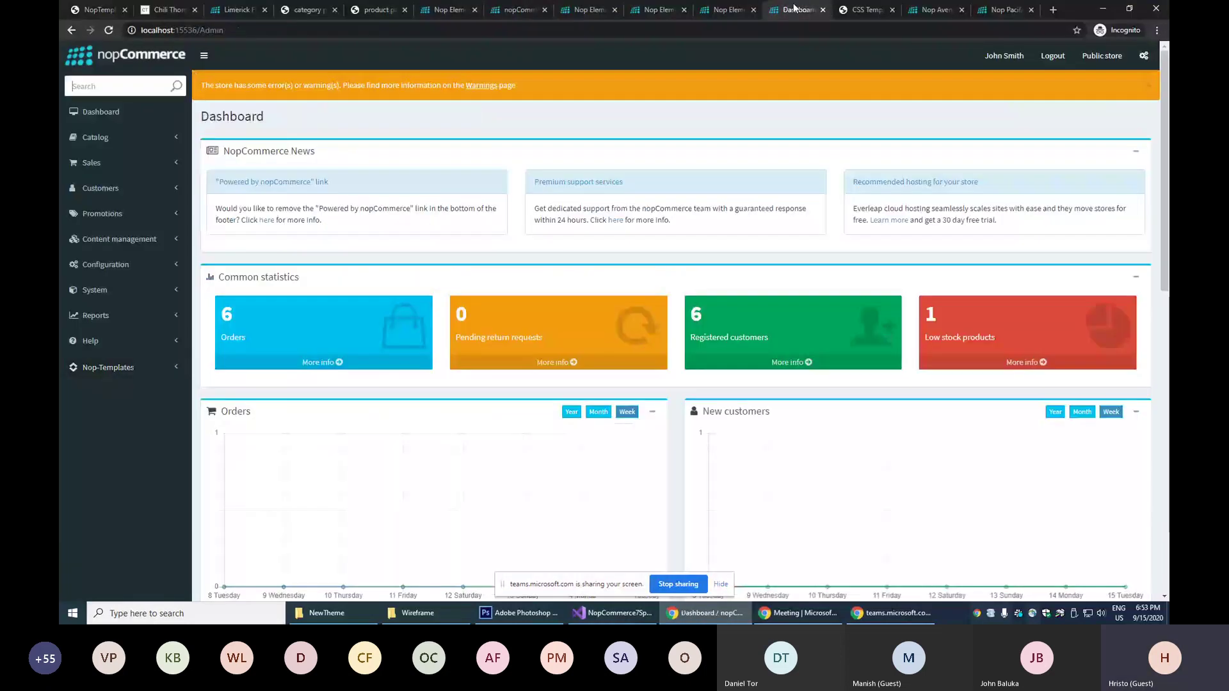
click(134, 85)
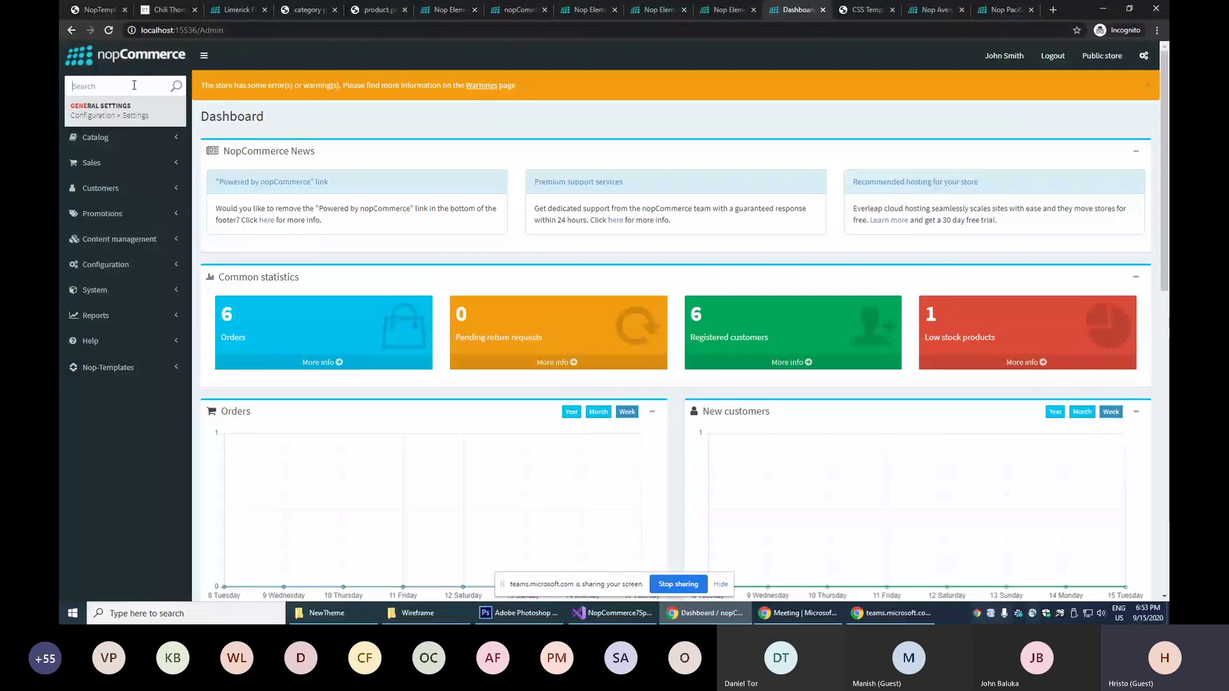
key(Return)
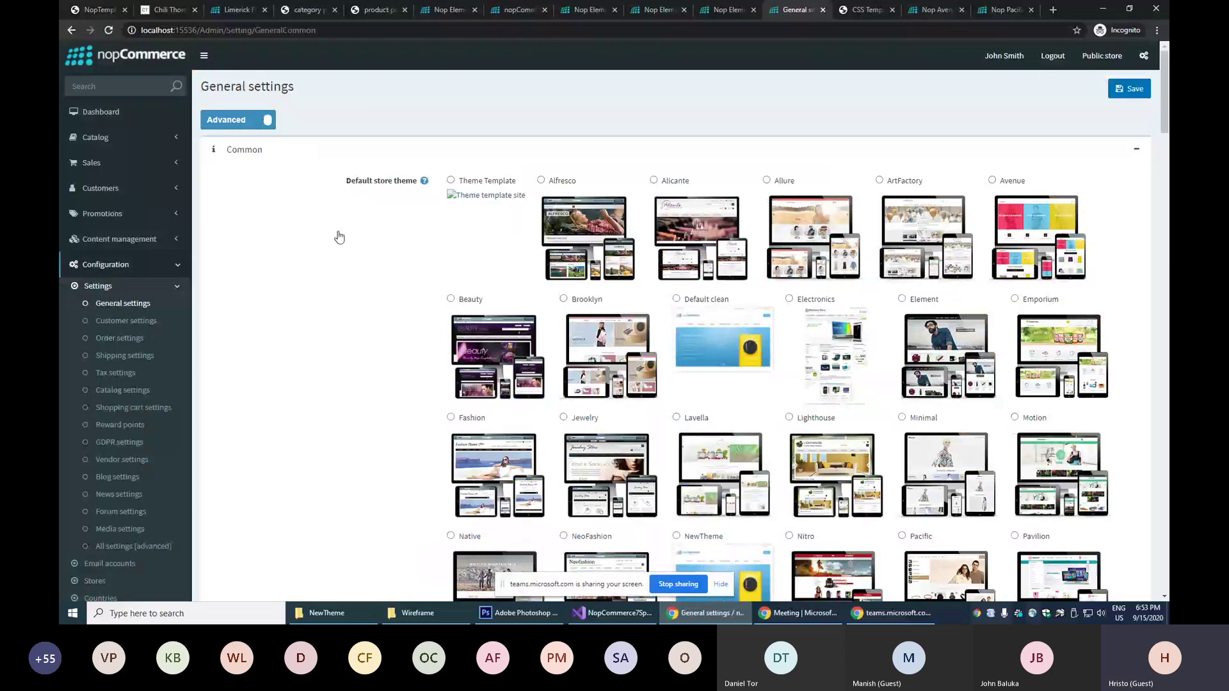
Choose NewTheme as the default store theme and save the general settings.
scroll(339, 237, down, 1)
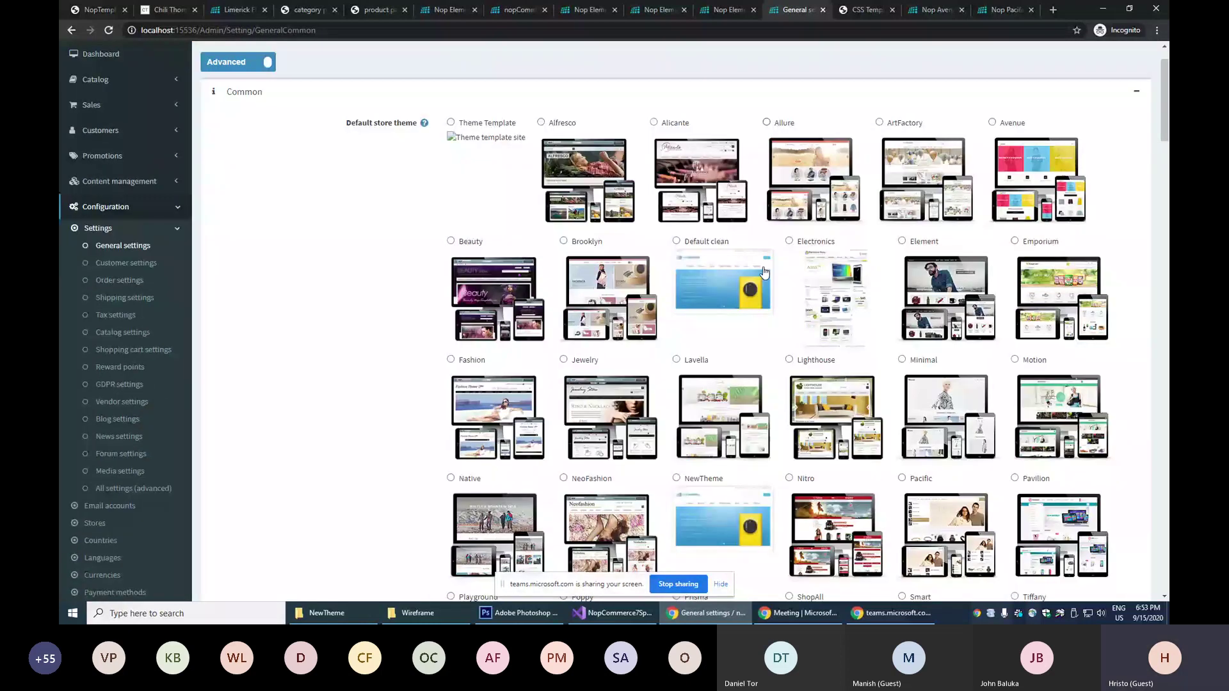
scroll(764, 272, down, 2)
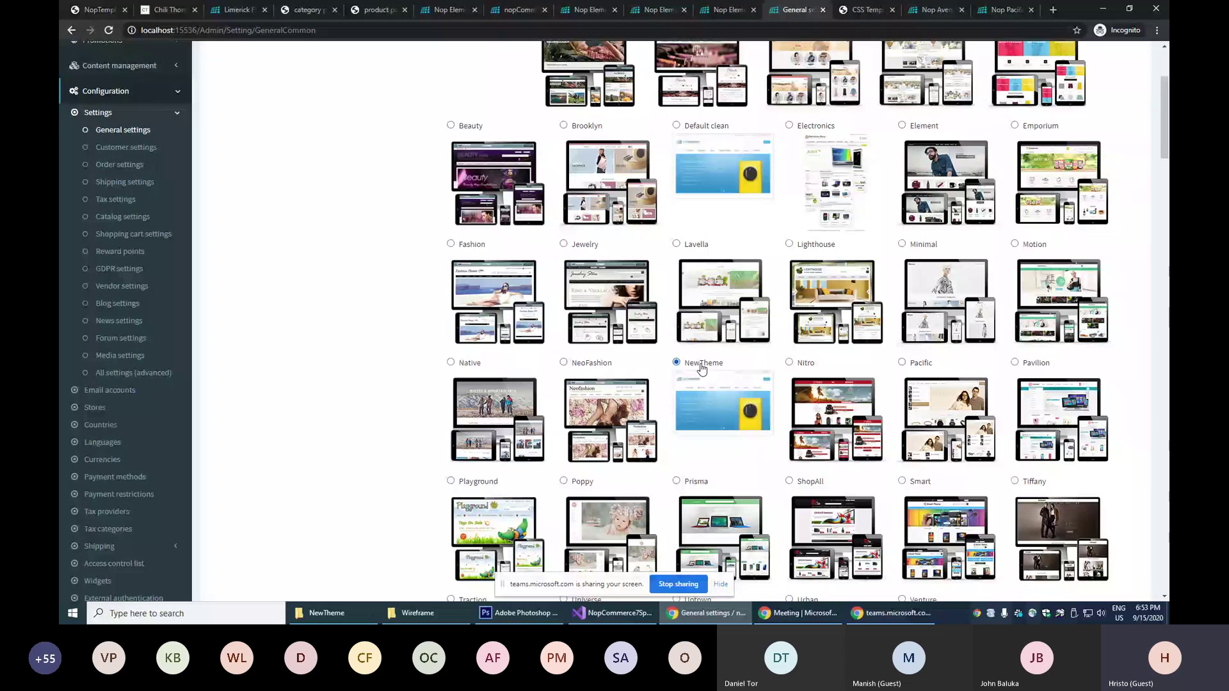
scroll(1127, 211, up, 3)
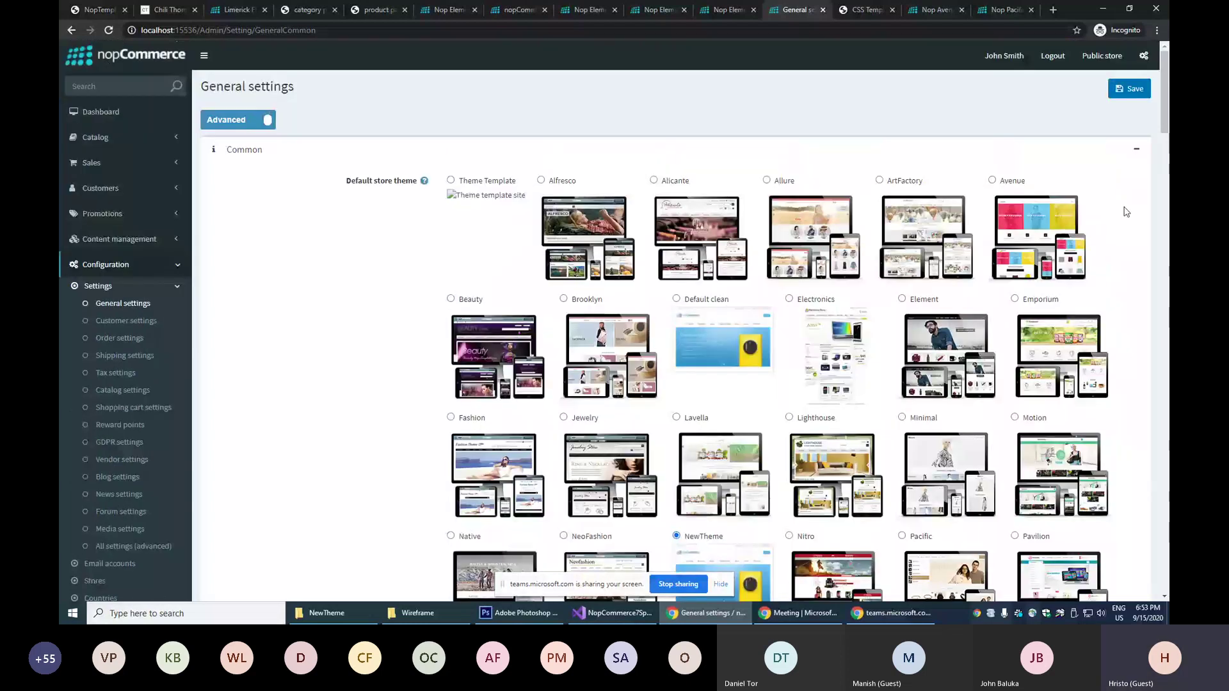
click(1129, 89)
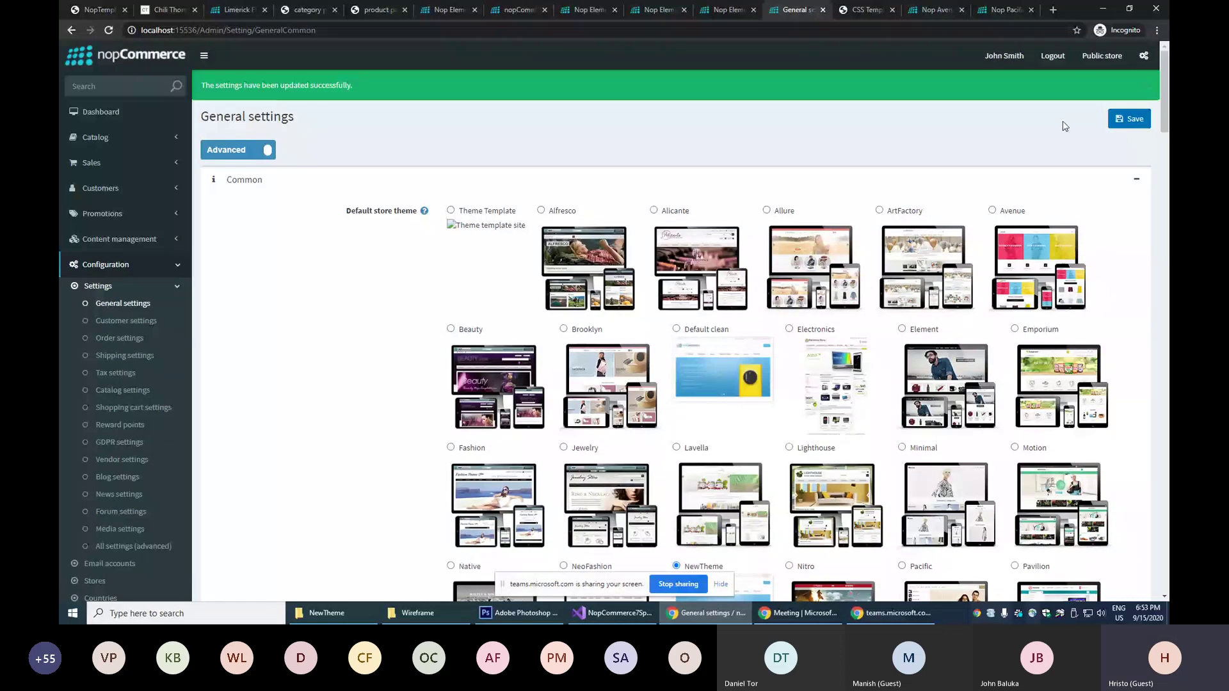
Open the public store and look over the home page's banner, categories and featured products in the new theme.
click(1102, 57)
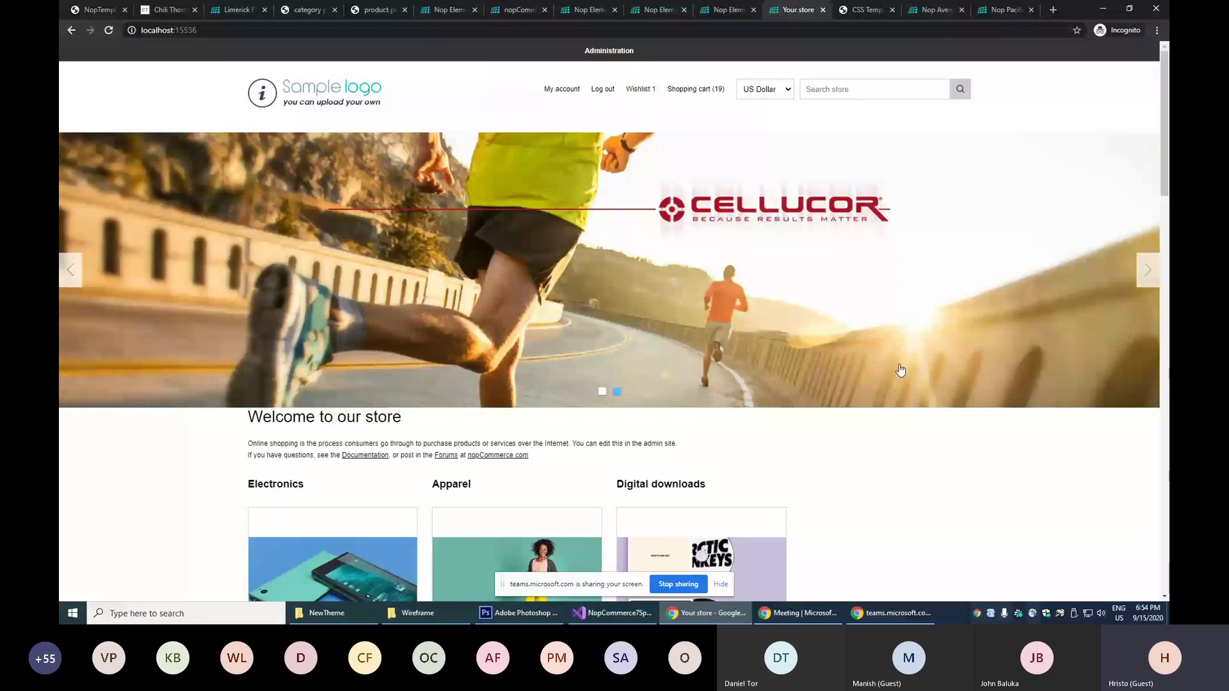
scroll(900, 370, down, 3)
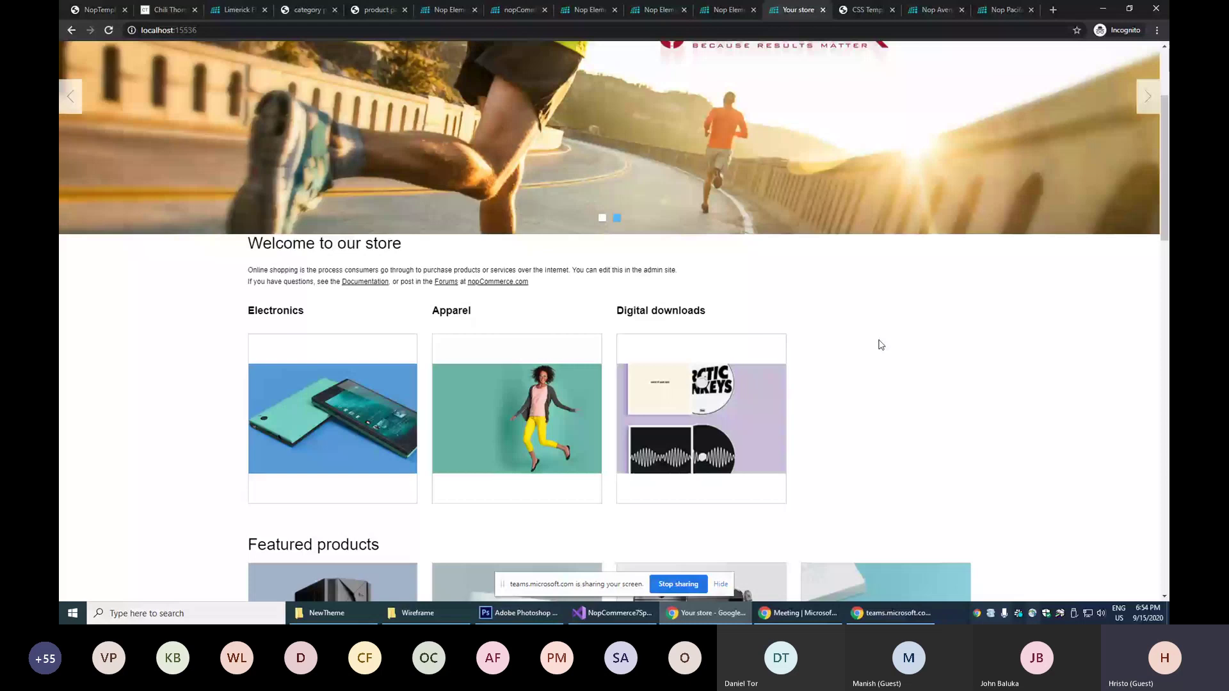
scroll(881, 345, up, 3)
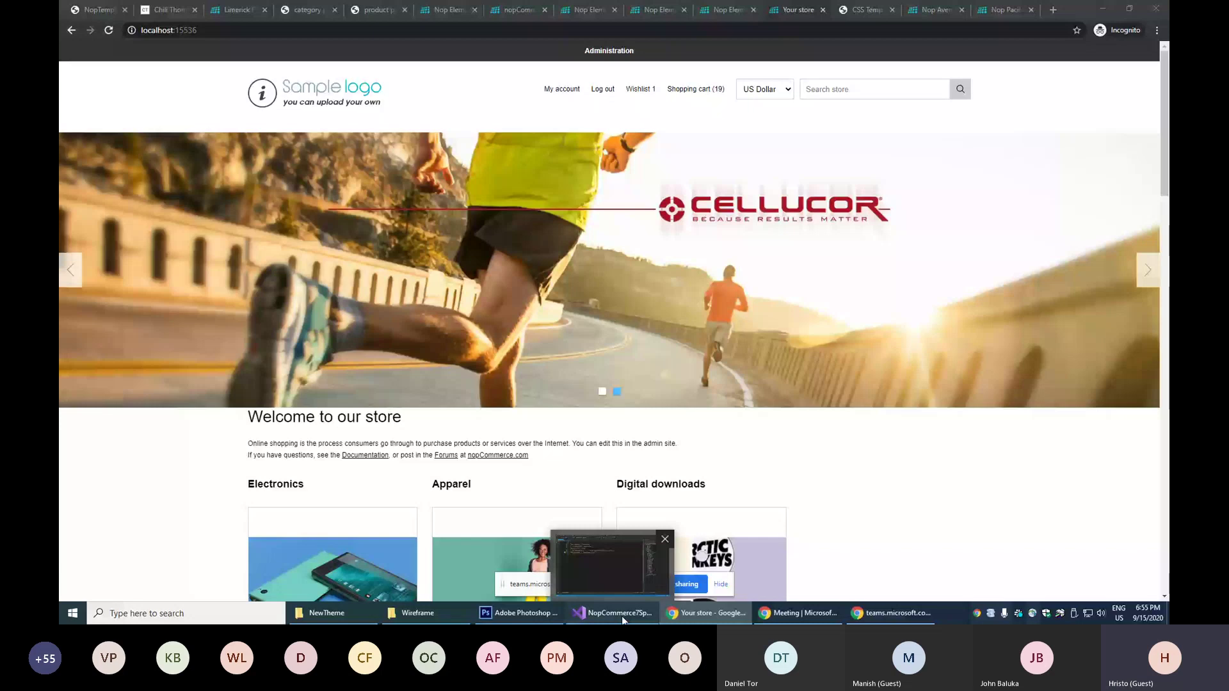
Switch to Visual Studio, close theme.json, and open styles.css from the 1themeTemplate theme's Content/css folder.
click(618, 614)
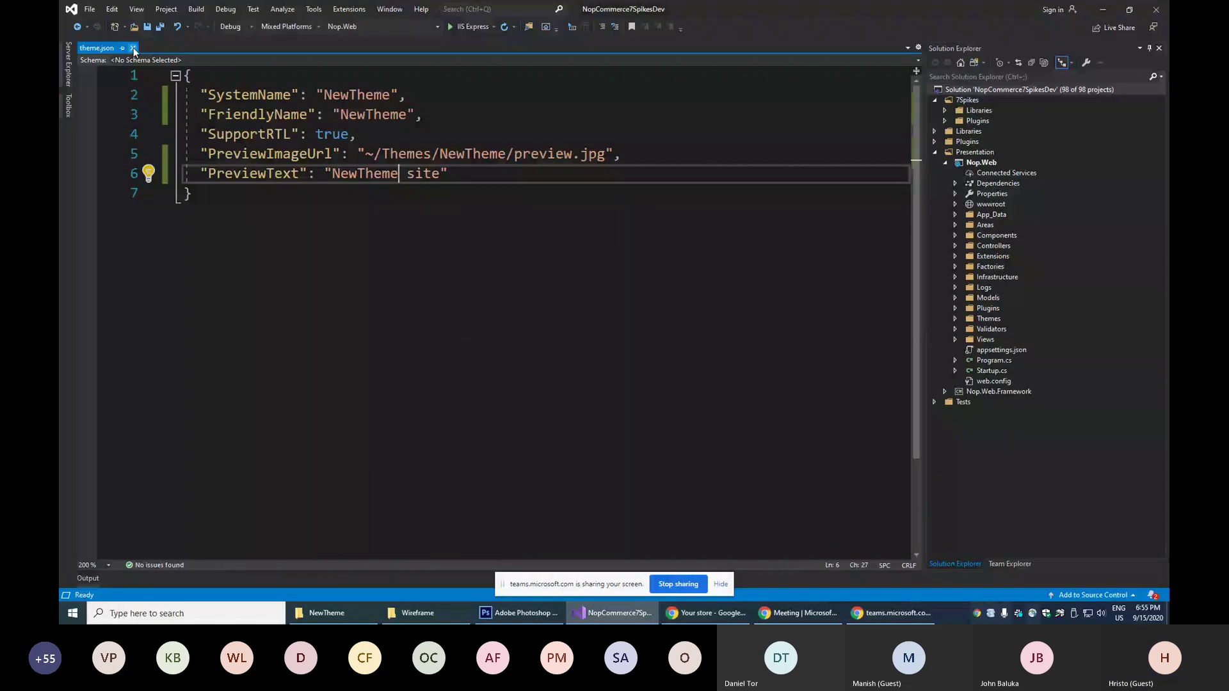
click(133, 48)
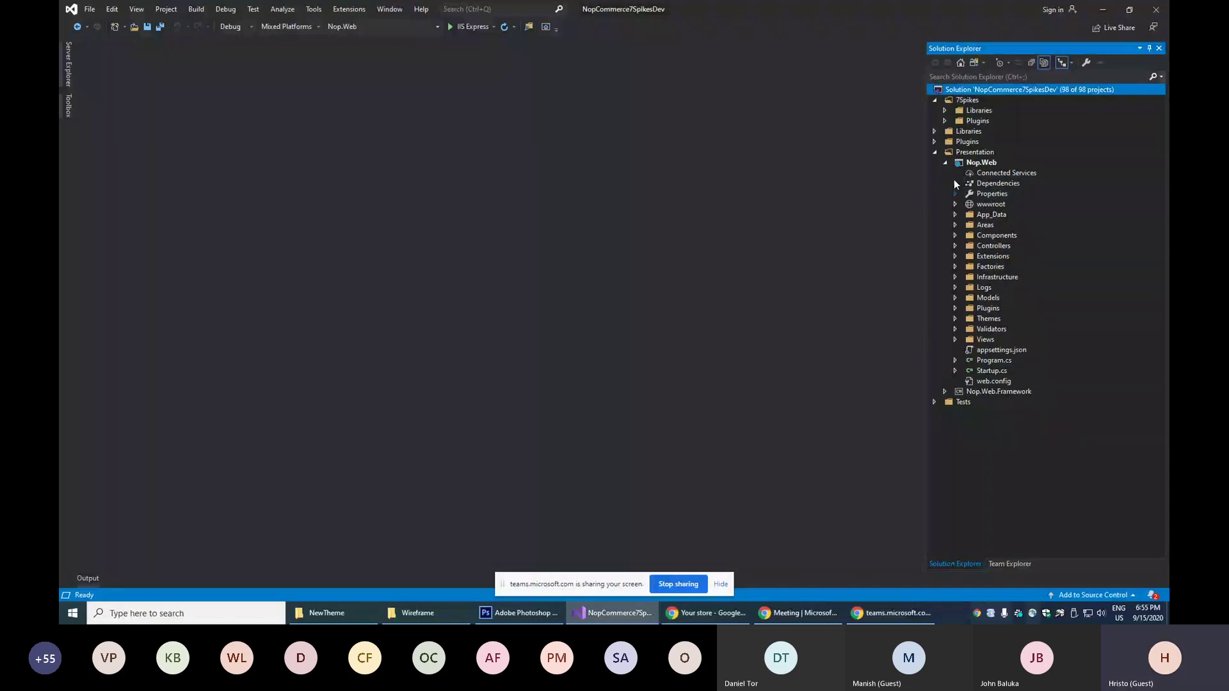
click(955, 318)
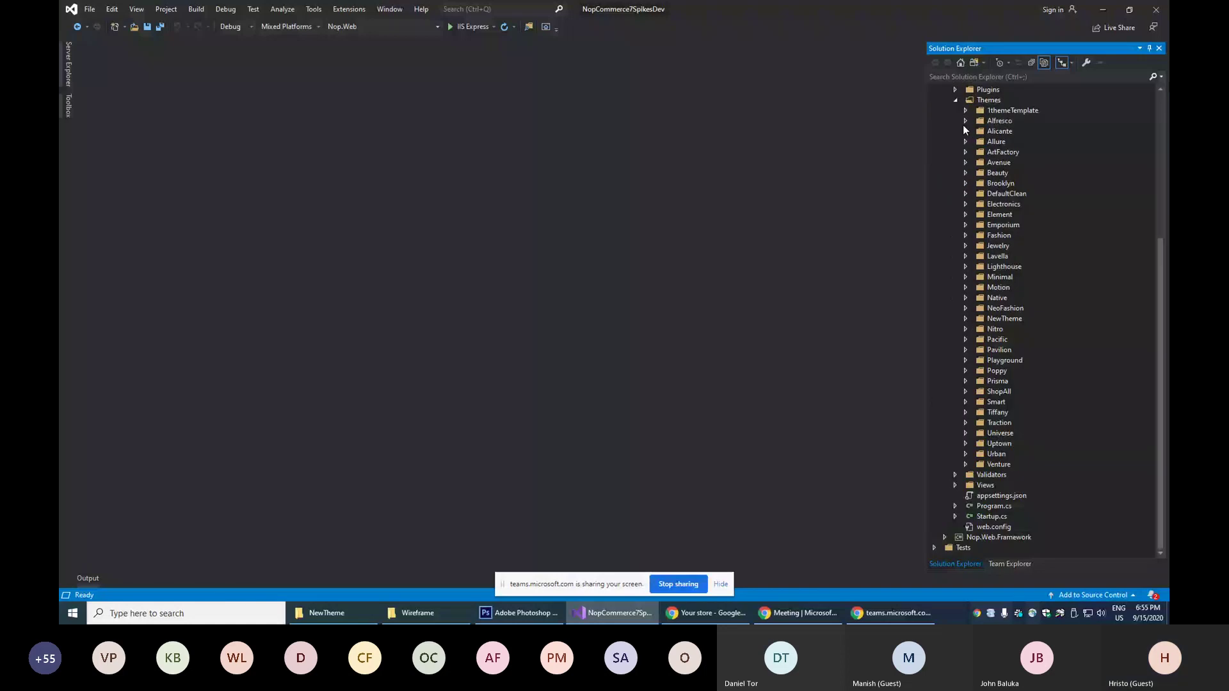
click(966, 110)
click(976, 121)
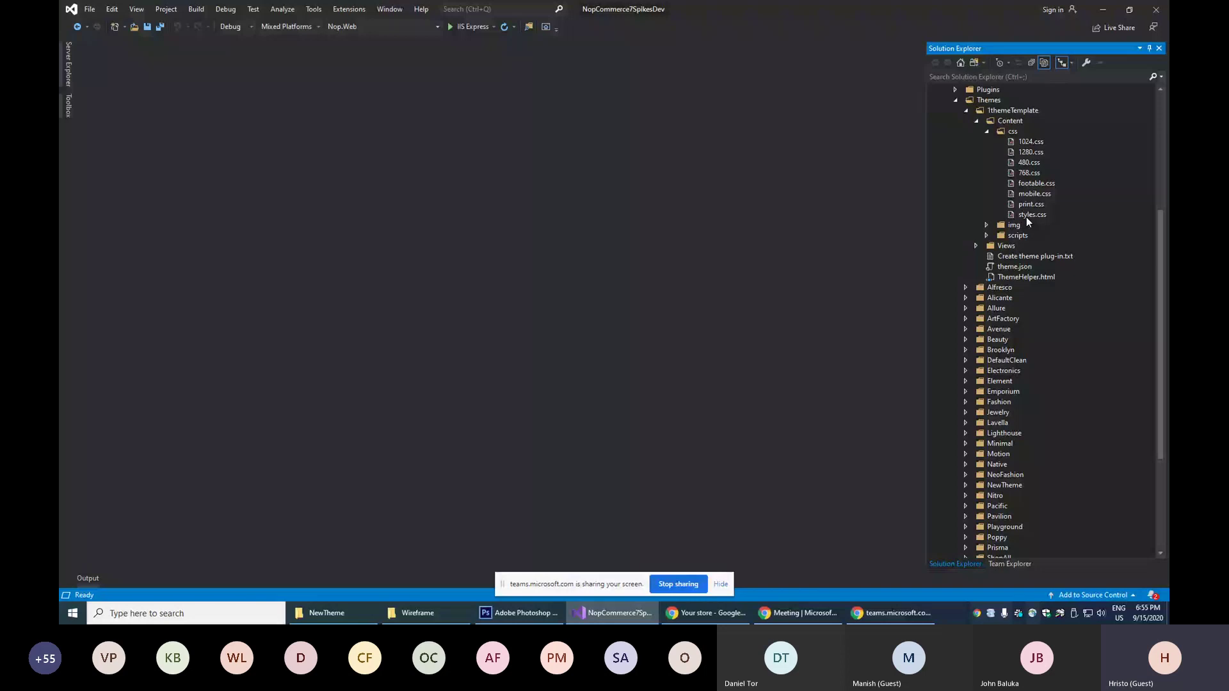
double_click(1030, 215)
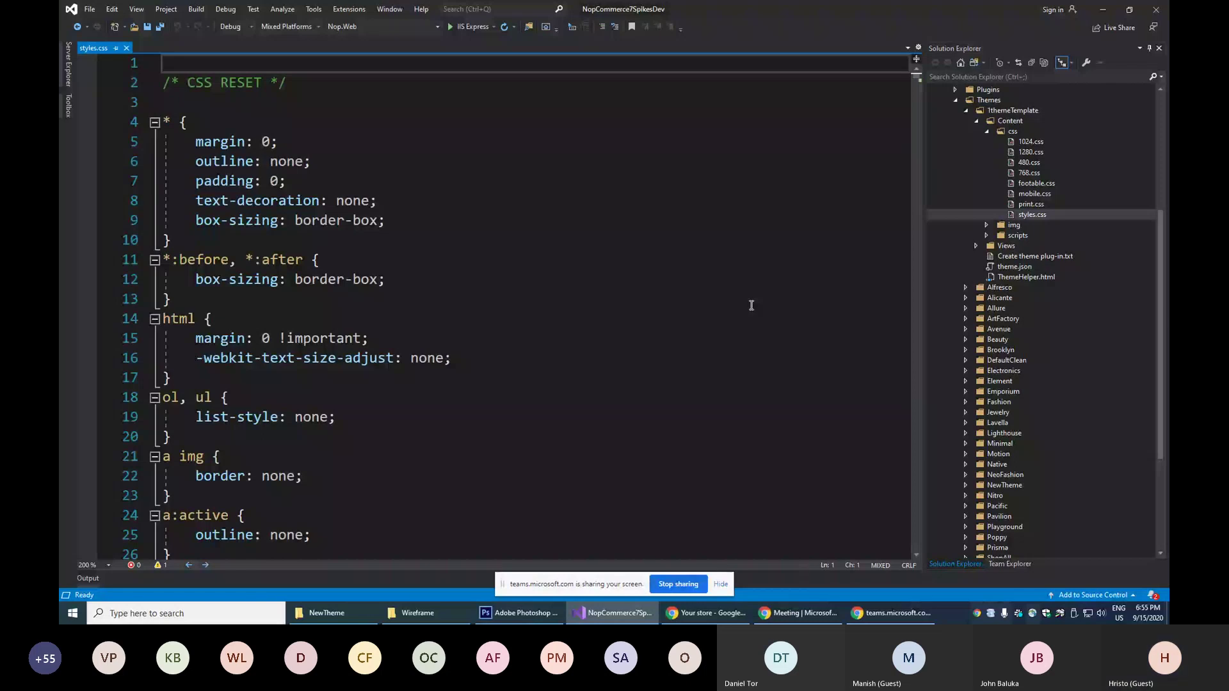
Read through styles.css from the CSS reset through the global element, page and button rules to the GLOBAL FORMS section.
scroll(660, 343, down, 1)
scroll(628, 346, down, 5)
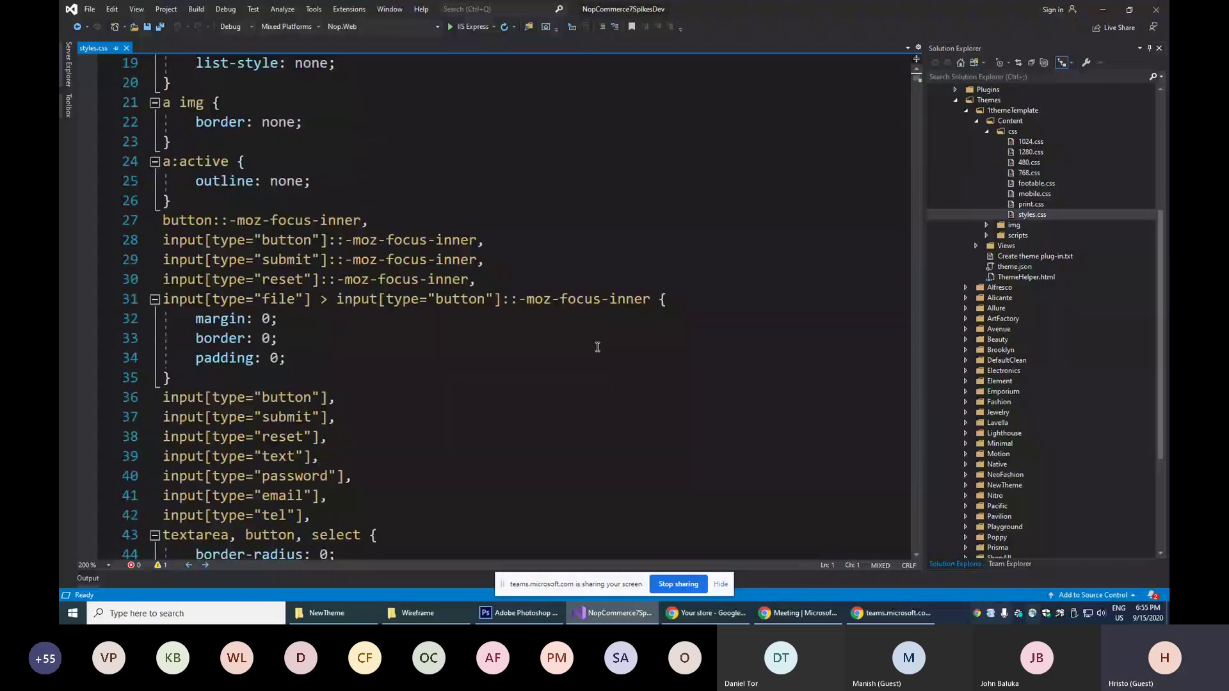
scroll(599, 349, down, 19)
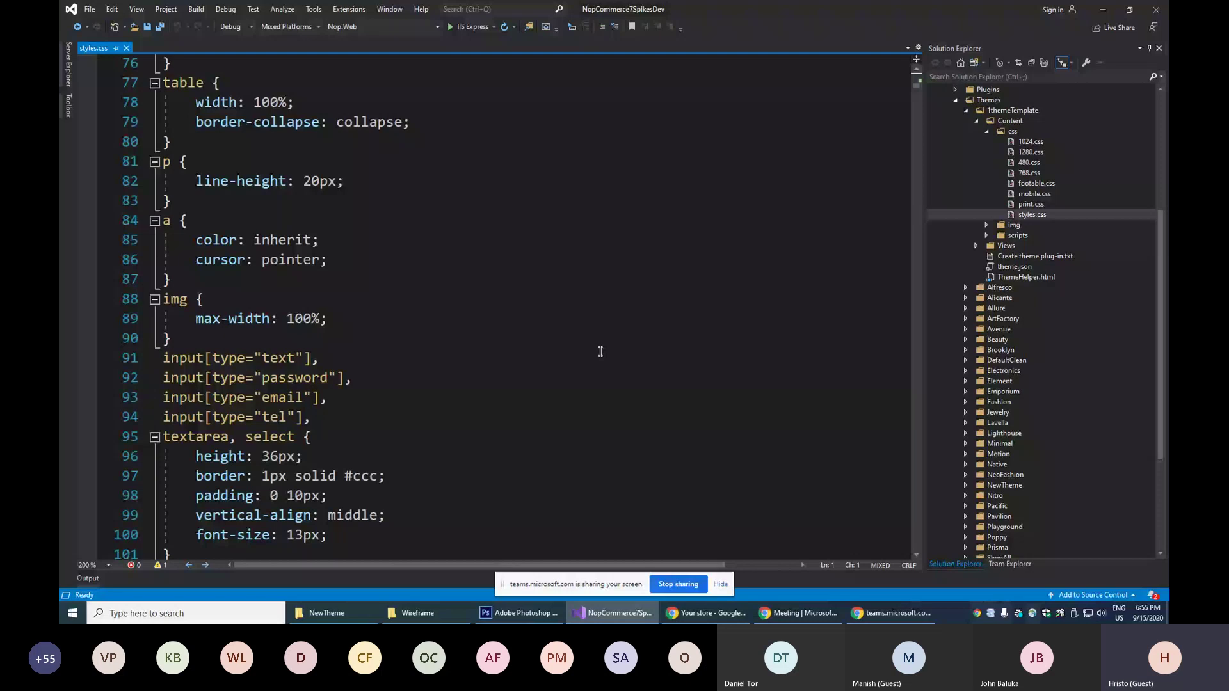
scroll(605, 361, down, 7)
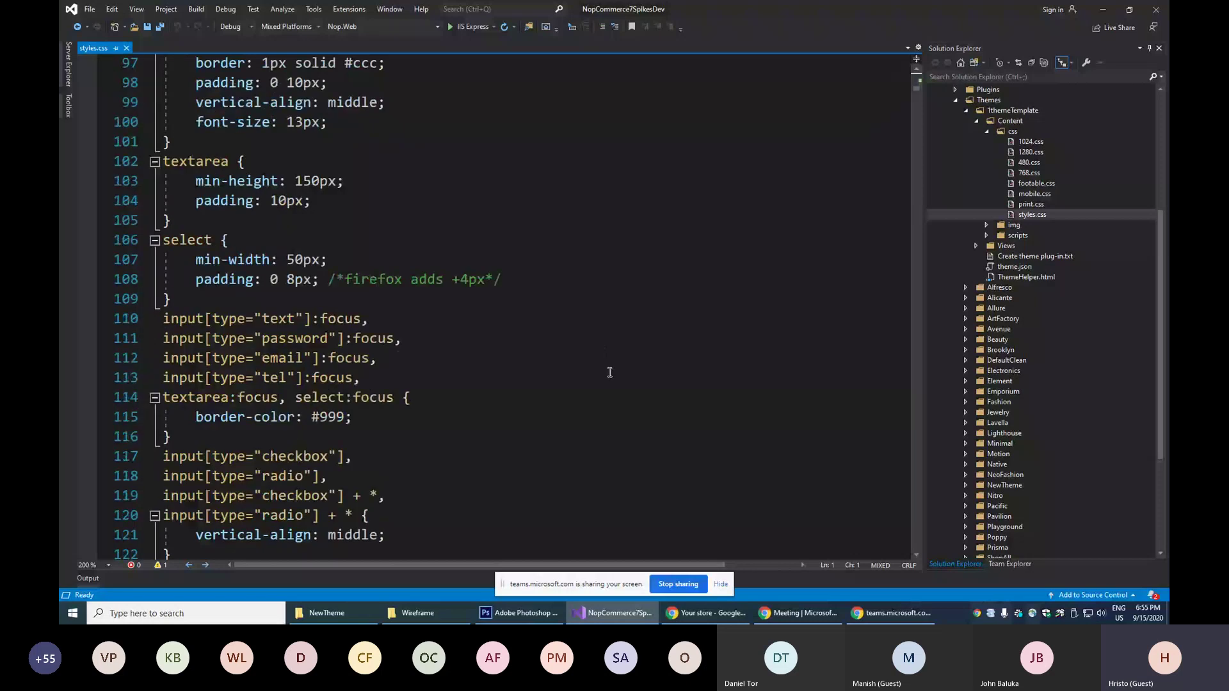
scroll(608, 374, down, 6)
scroll(607, 376, down, 3)
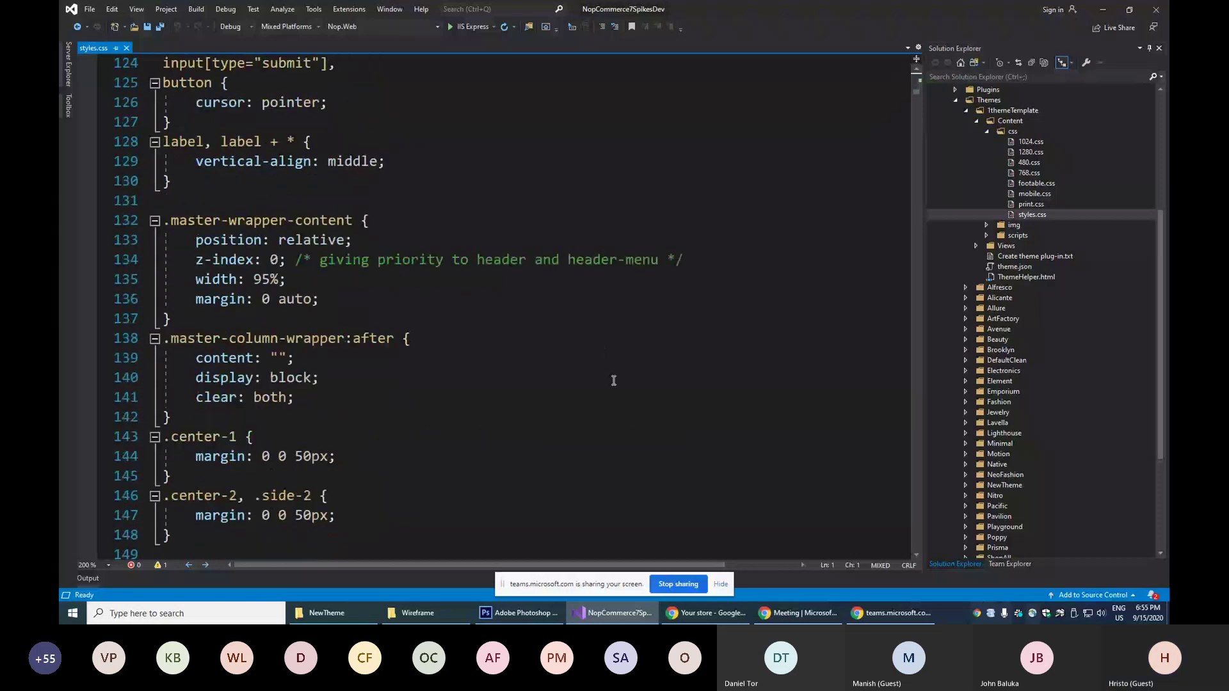
scroll(613, 380, down, 5)
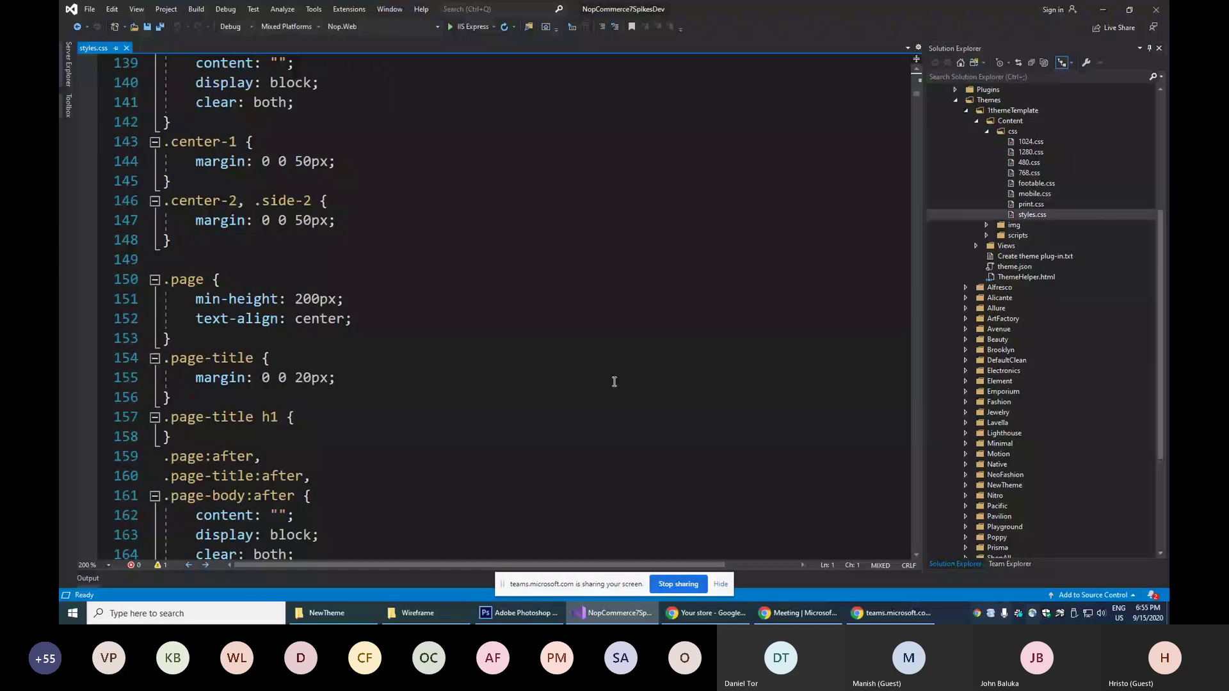
scroll(614, 382, down, 5)
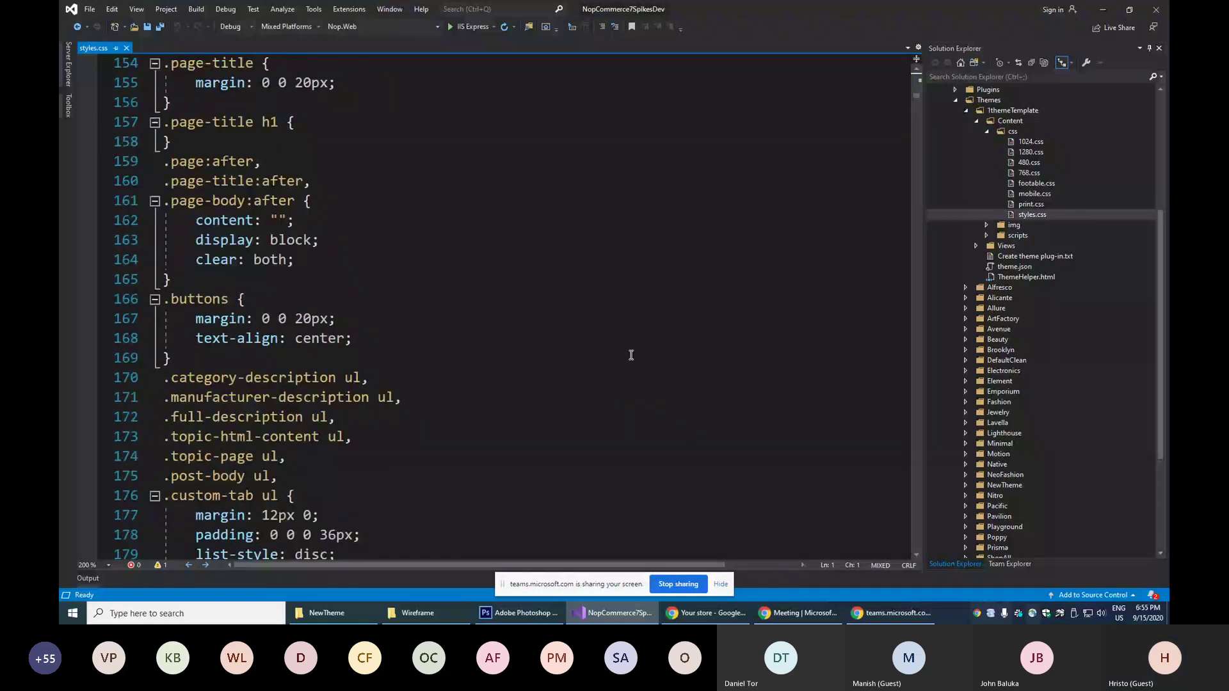
scroll(631, 356, down, 16)
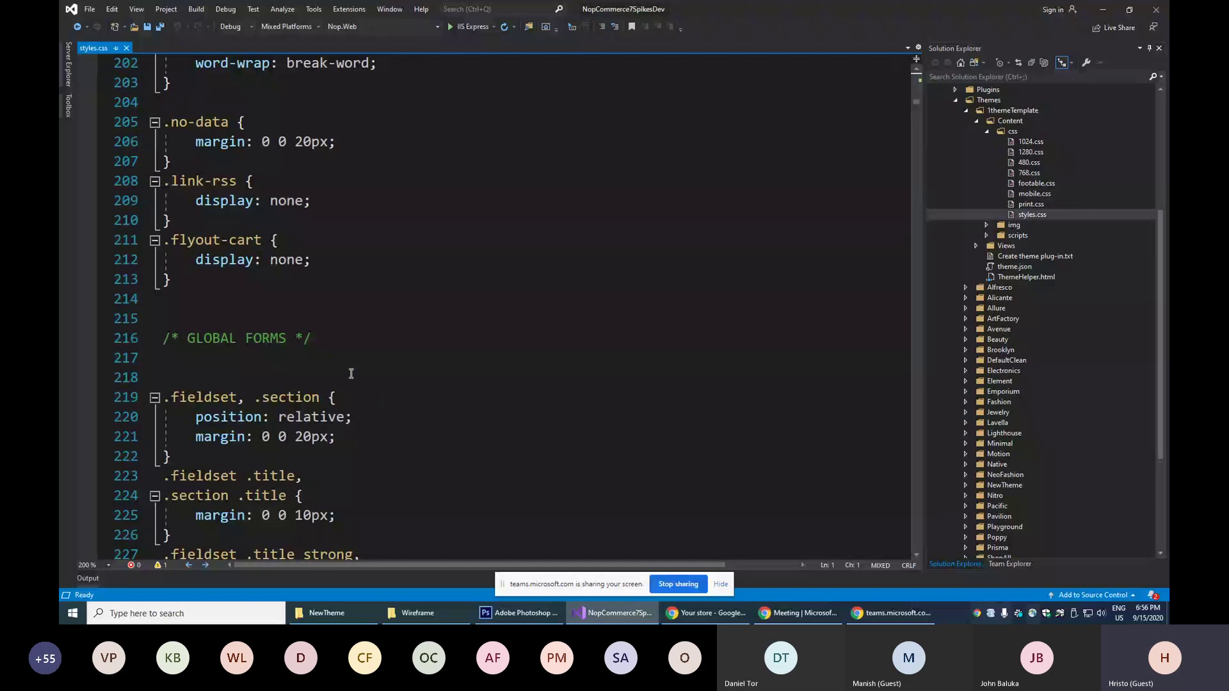
Review how styles.css is divided into the GLOBAL STYLES, GLOBAL FORMS and GLOBAL TABLES sections.
scroll(351, 366, up, 20)
scroll(350, 366, up, 19)
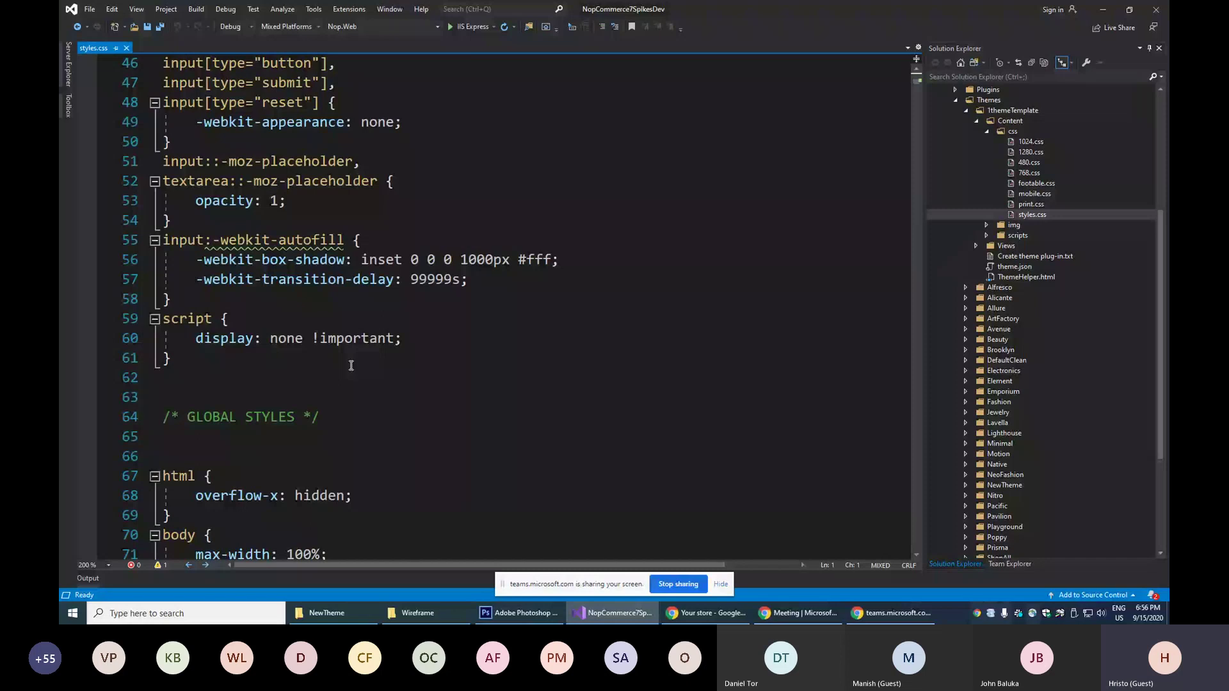
scroll(351, 365, down, 5)
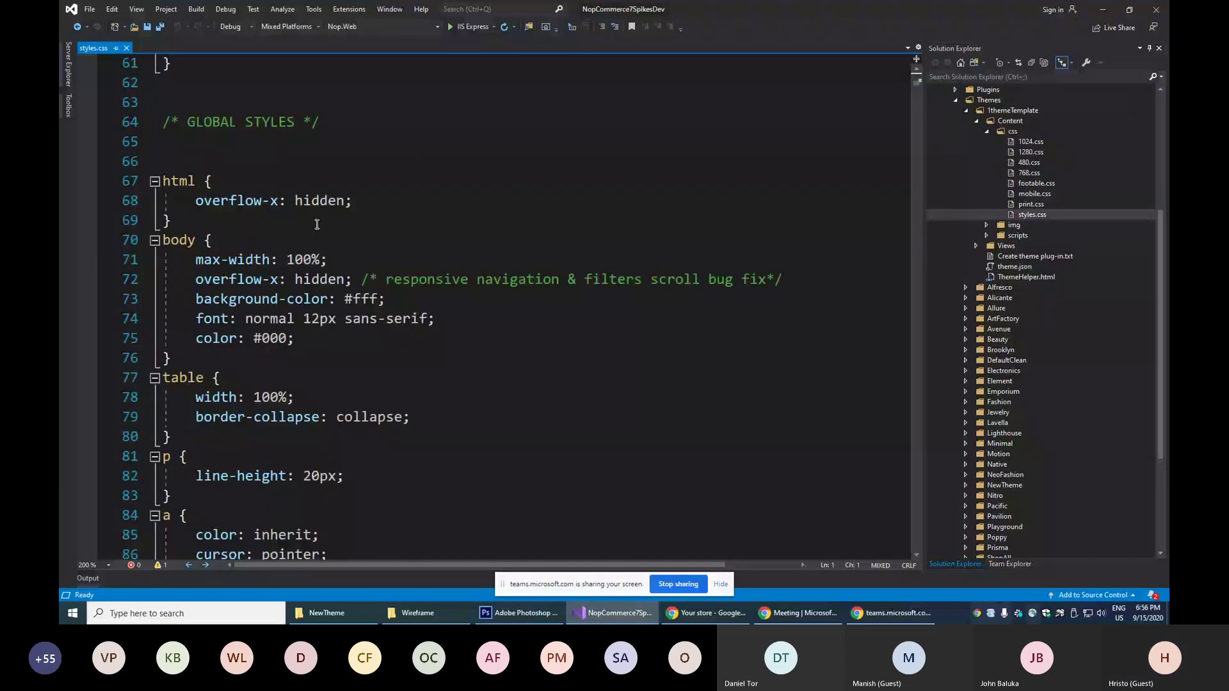
scroll(317, 224, down, 20)
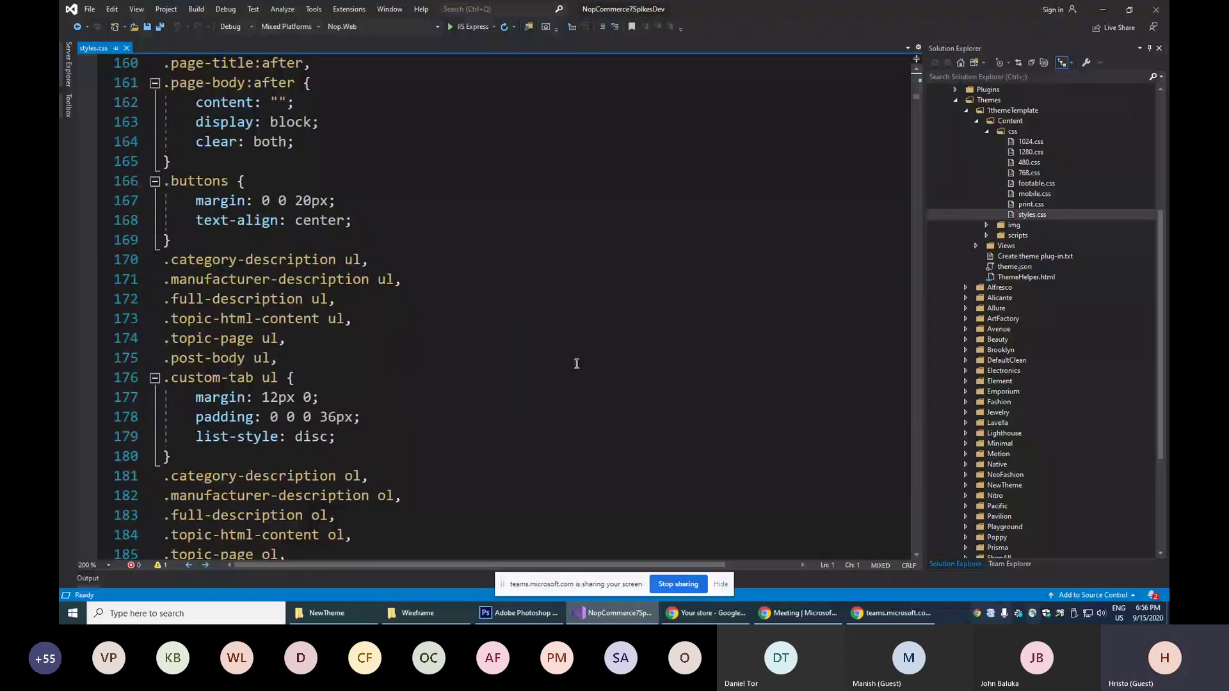
scroll(576, 364, down, 13)
scroll(407, 244, down, 4)
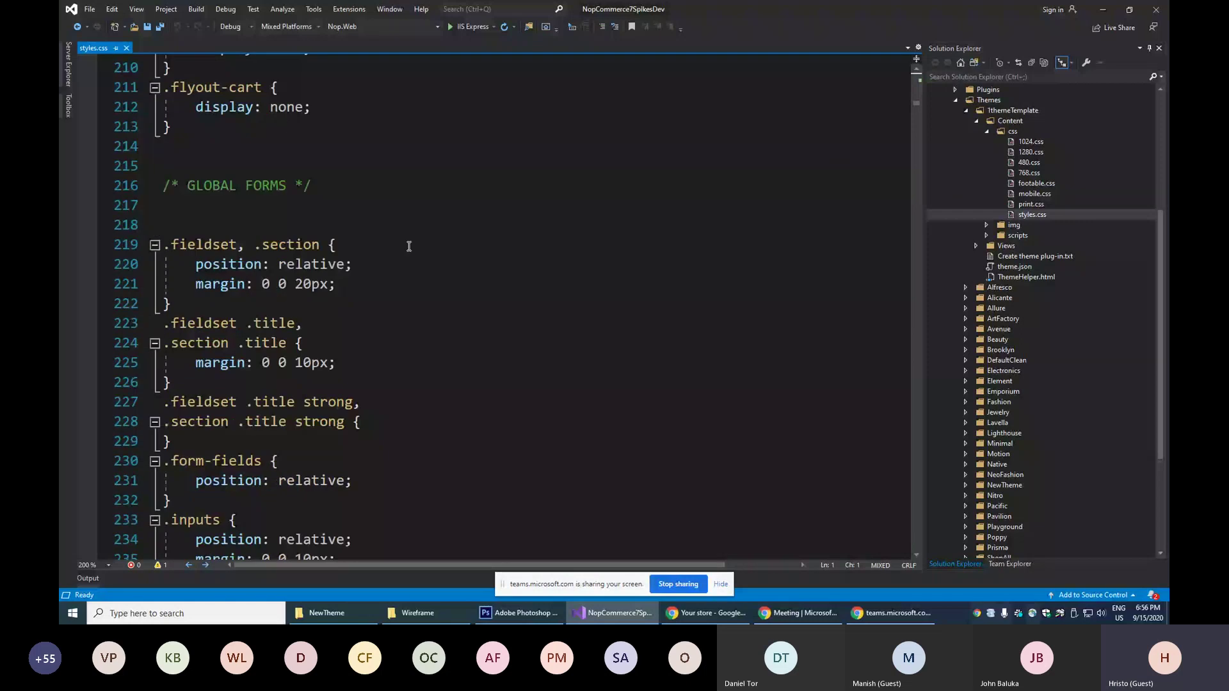
scroll(916, 441, down, 20)
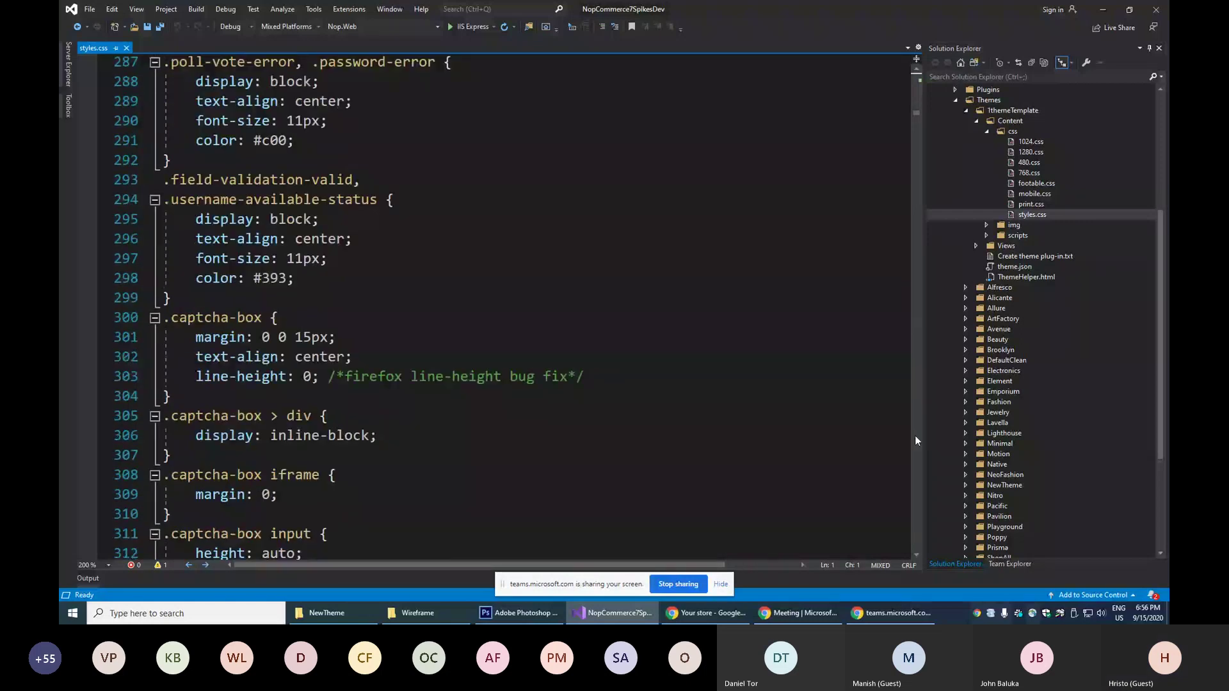
scroll(915, 440, down, 20)
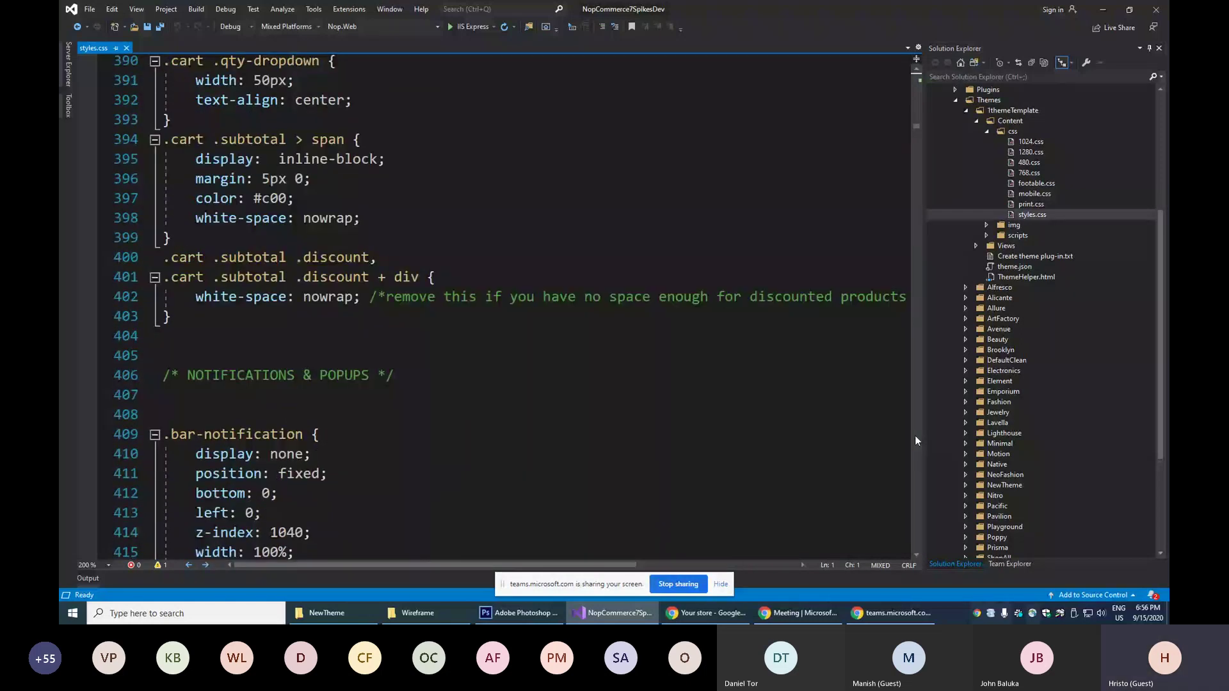
scroll(498, 387, up, 16)
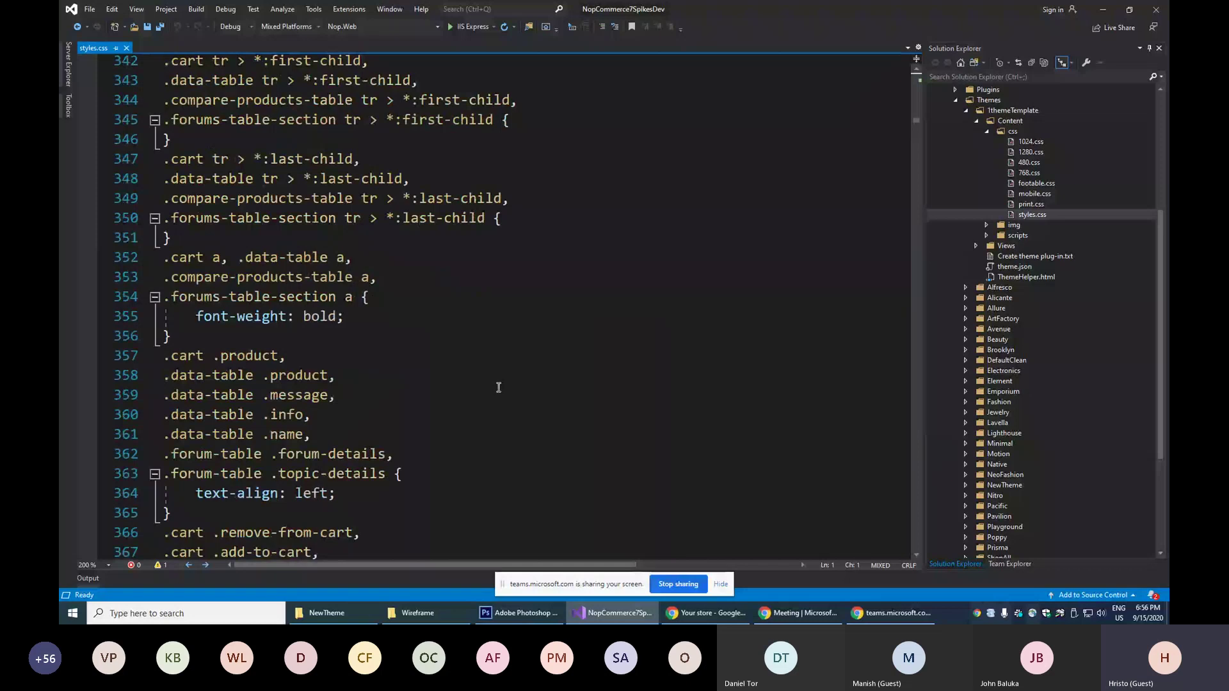
scroll(499, 387, up, 10)
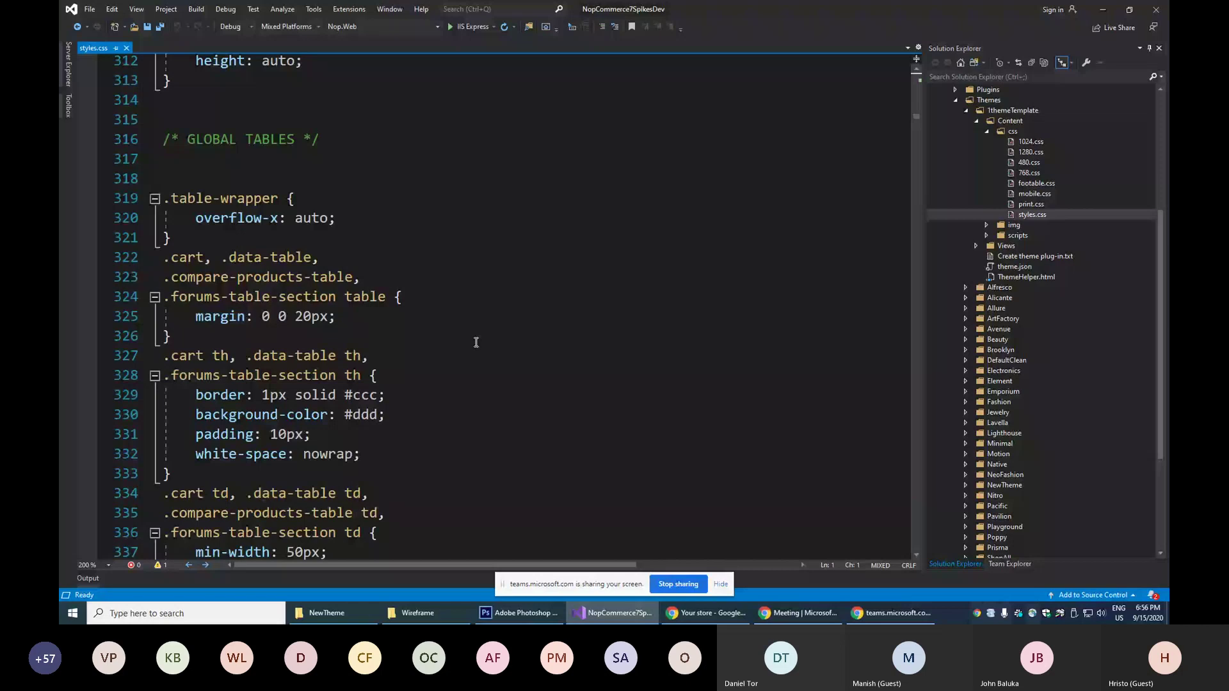
Switch to Chrome, open the CSS Template.jpg diagram and examine its global CSS sections and all local sections down to Profile, Inbox.
click(706, 619)
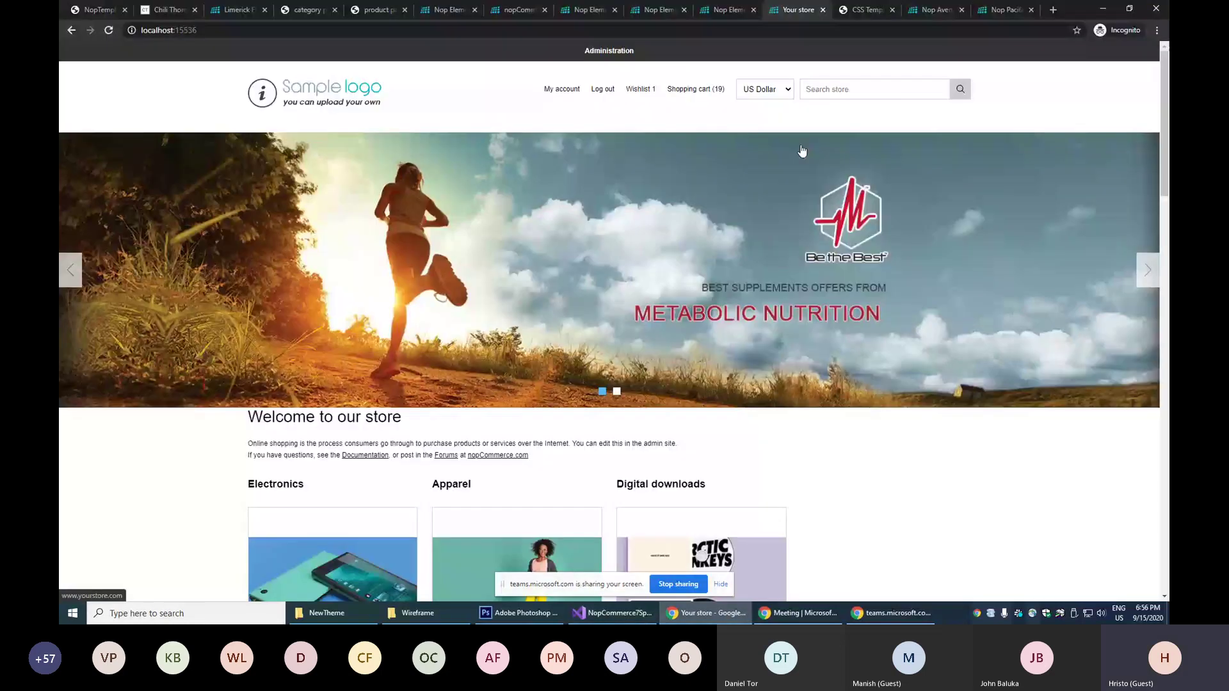
key(ctrl+Tab)
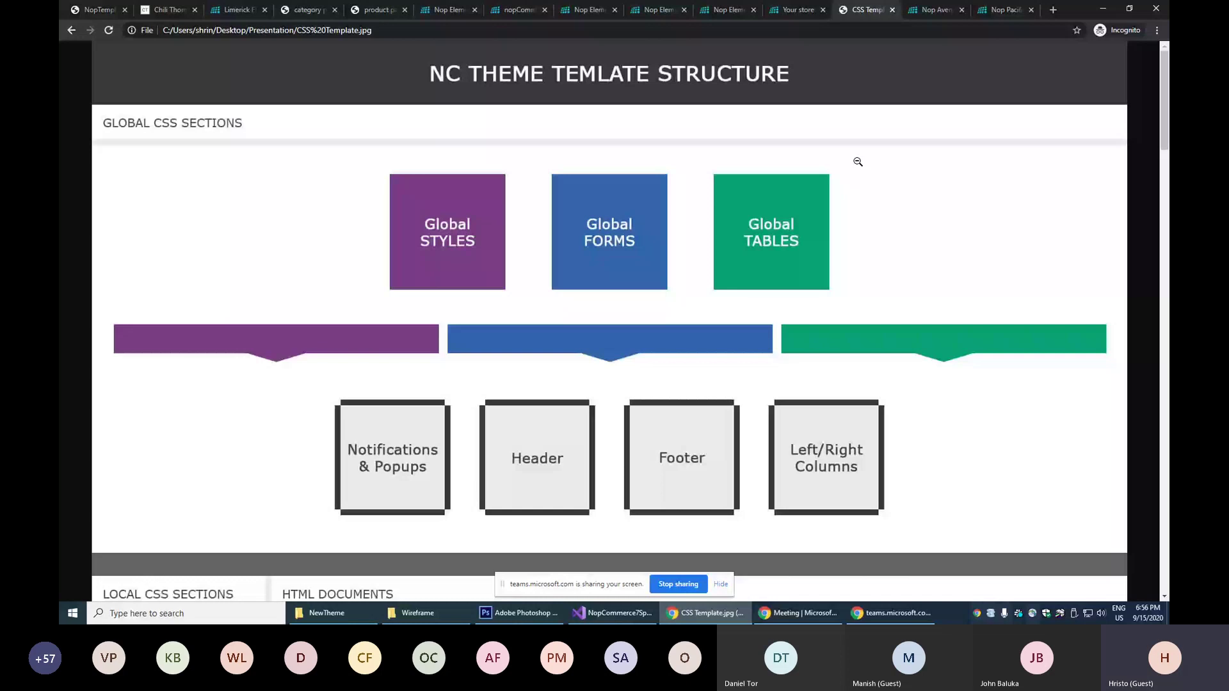
scroll(871, 225, down, 4)
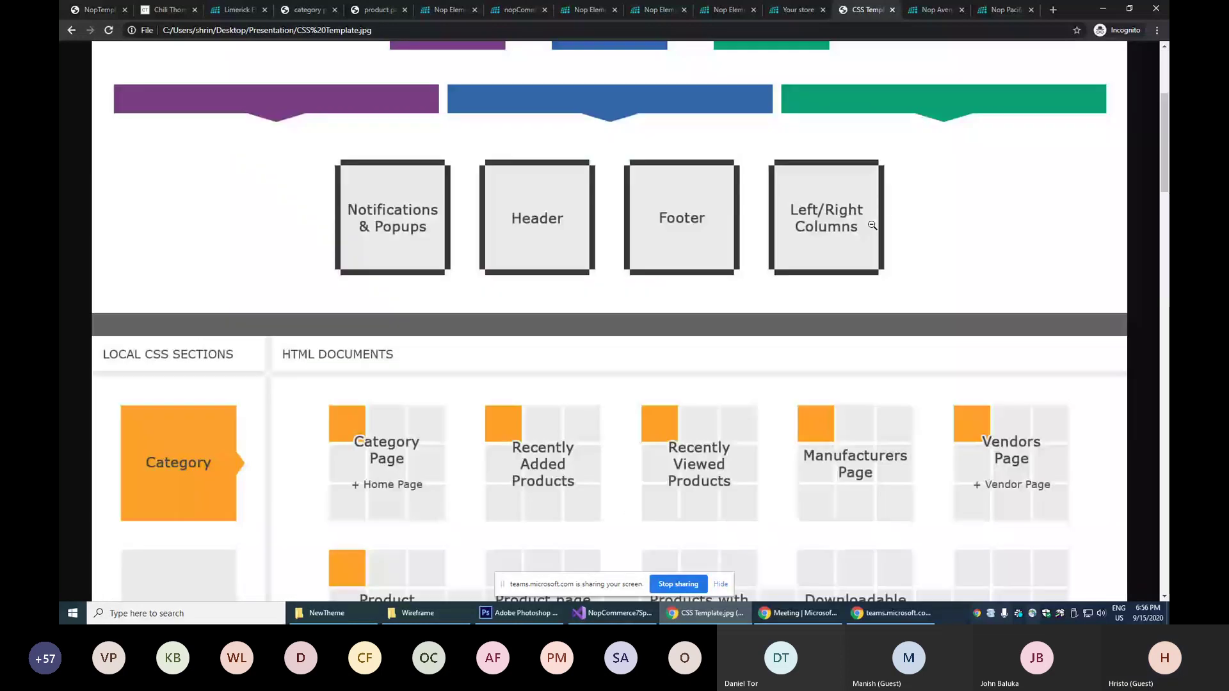
scroll(871, 225, down, 4)
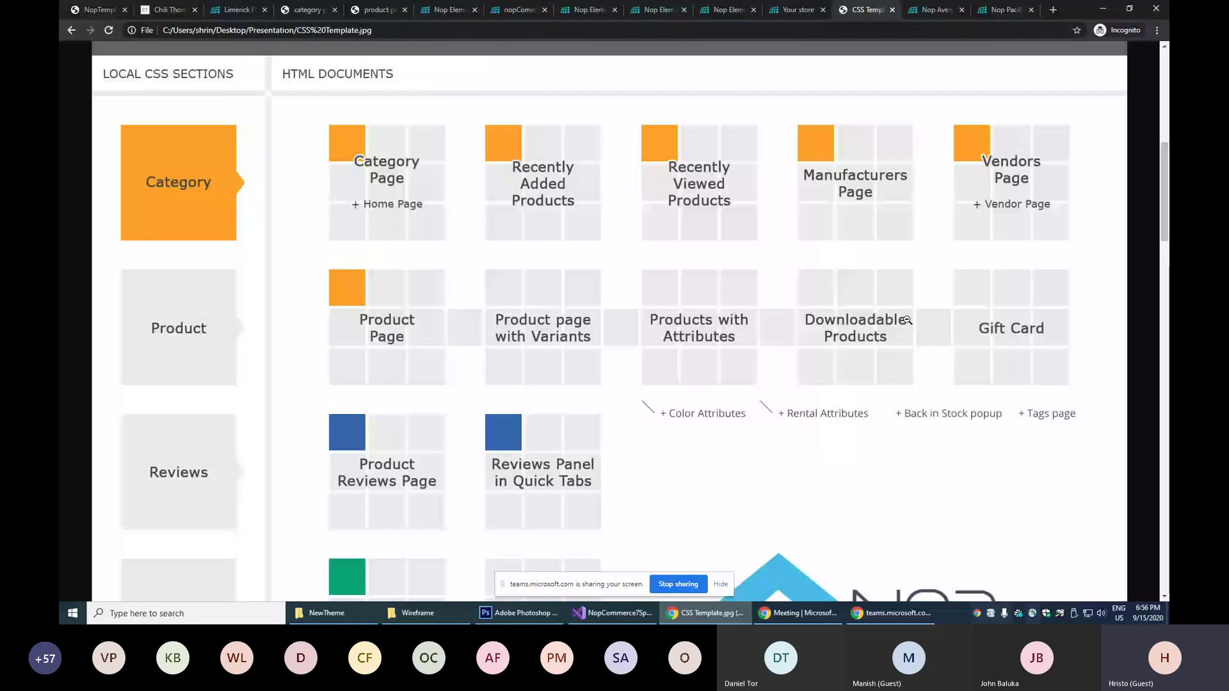
scroll(907, 320, down, 2)
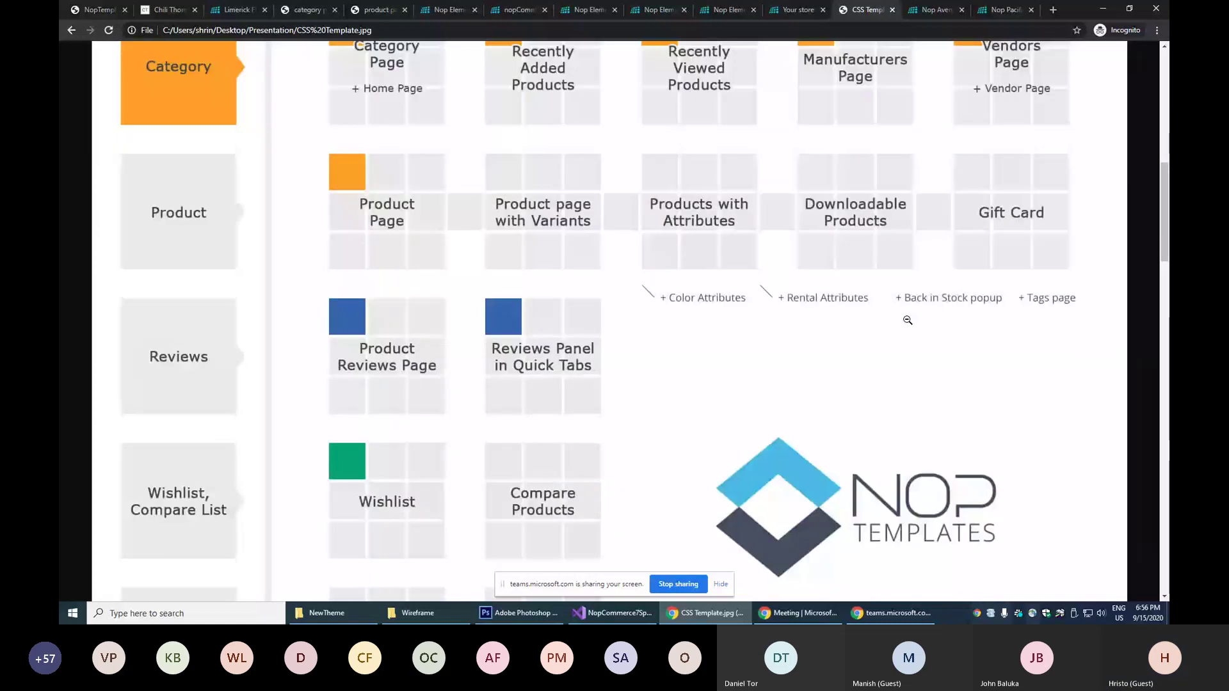
scroll(908, 320, down, 3)
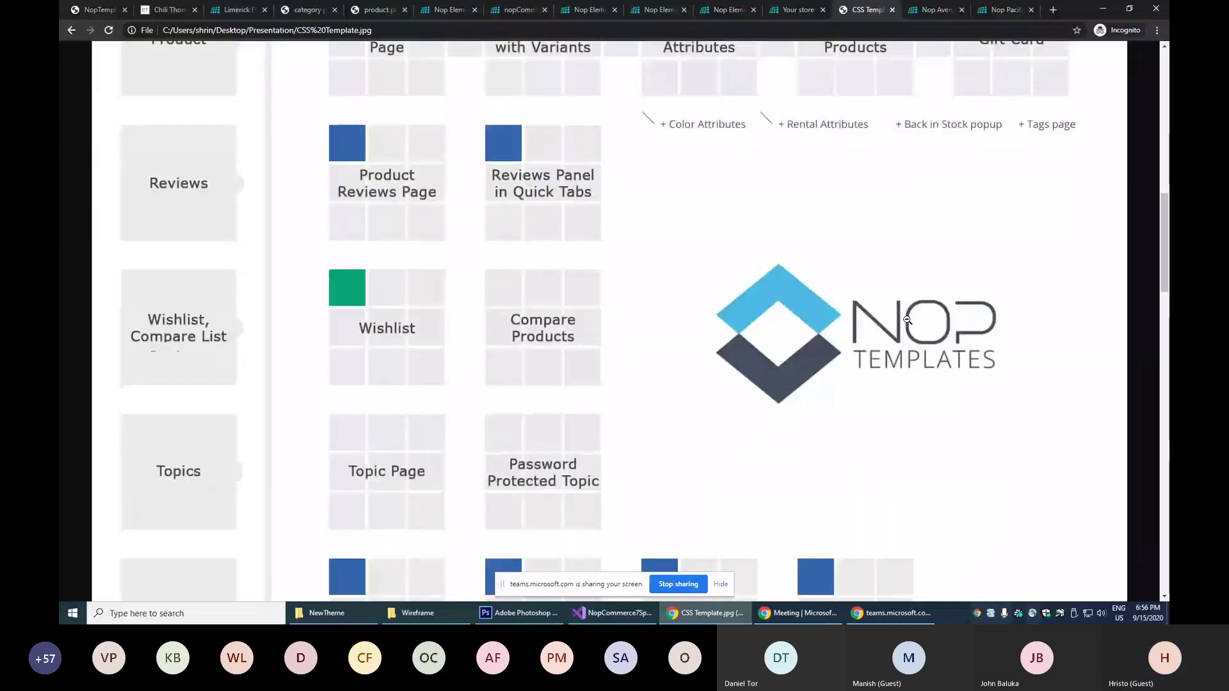
scroll(907, 320, down, 4)
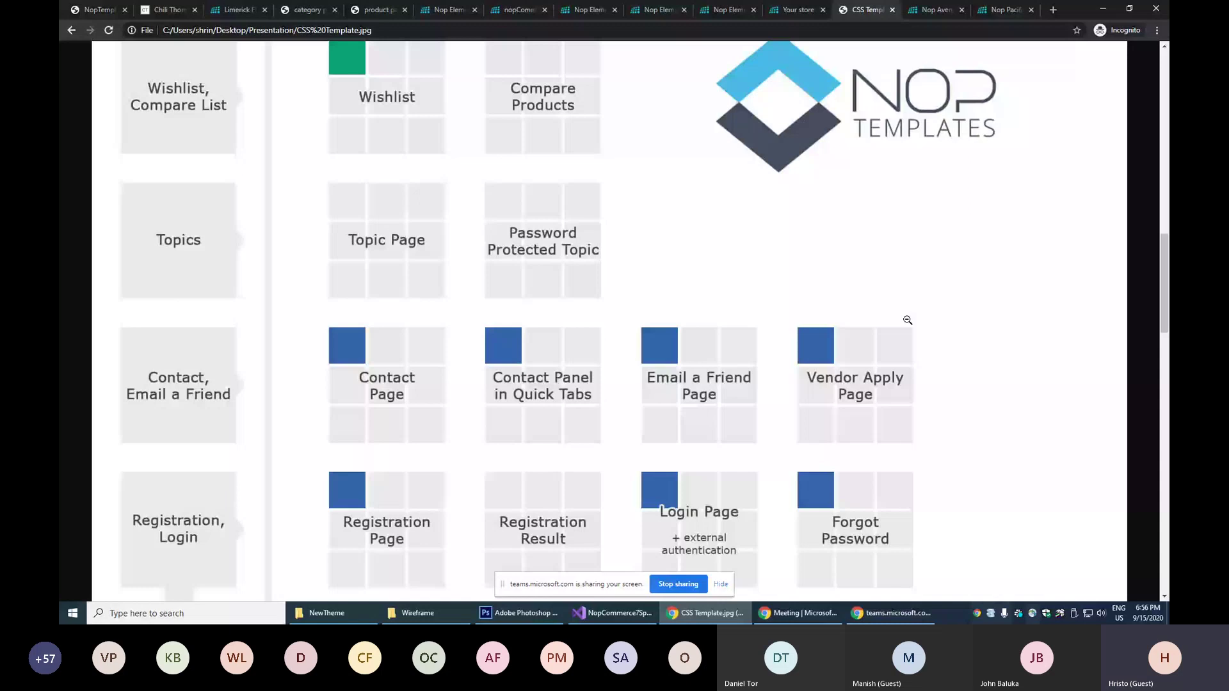
scroll(908, 320, down, 3)
scroll(907, 320, down, 4)
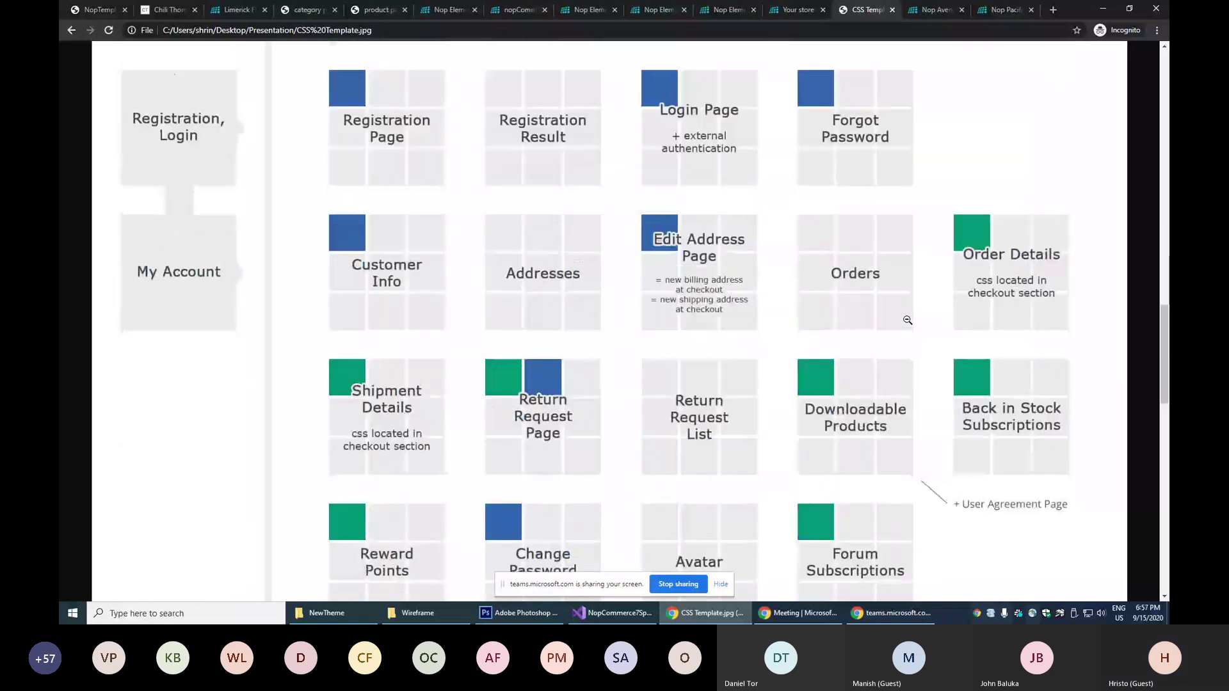
scroll(907, 324, down, 7)
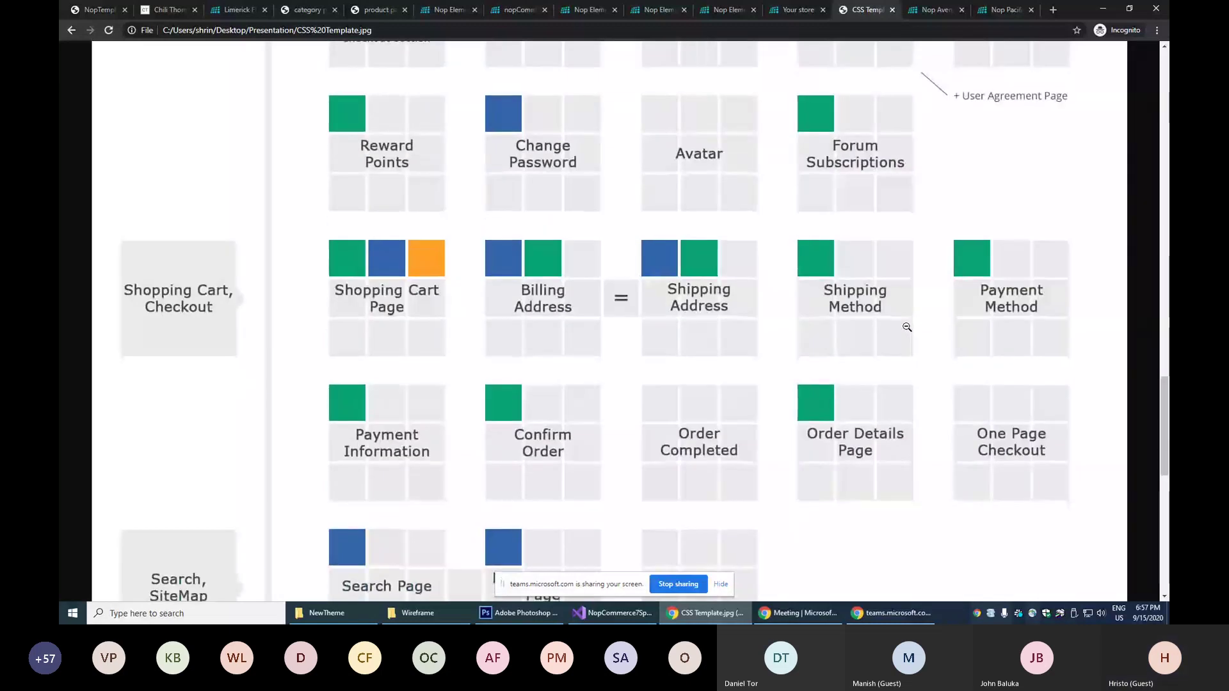
scroll(907, 327, down, 4)
scroll(908, 327, down, 4)
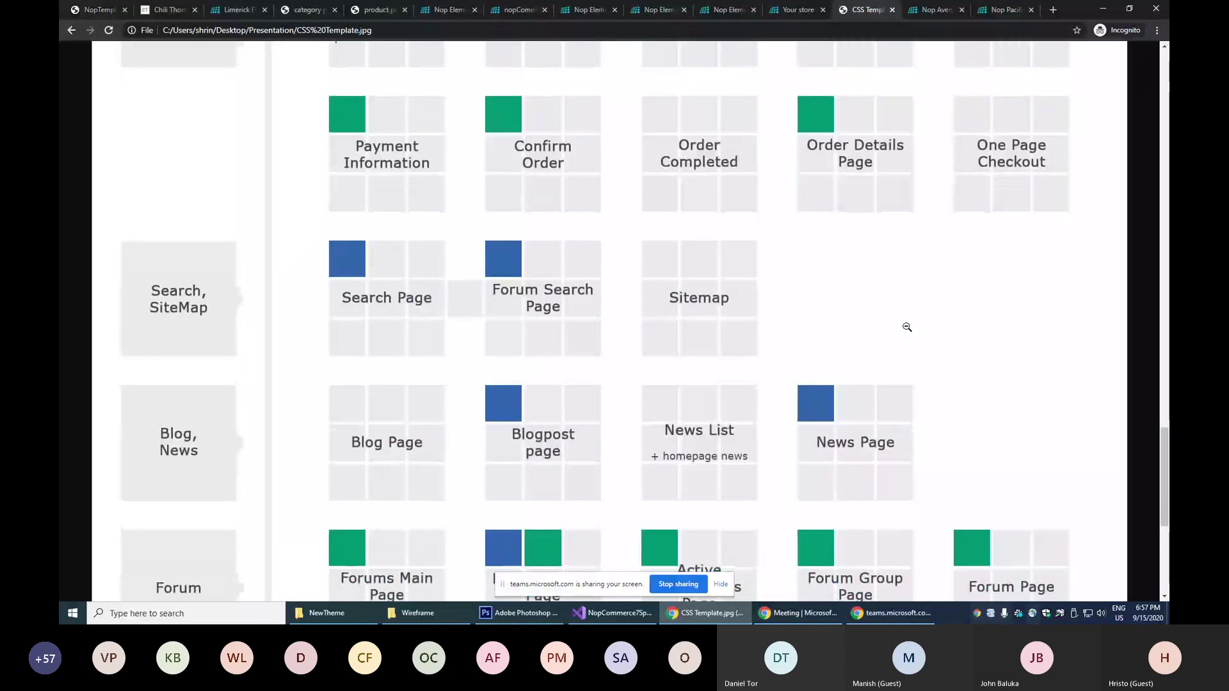
scroll(907, 327, down, 1)
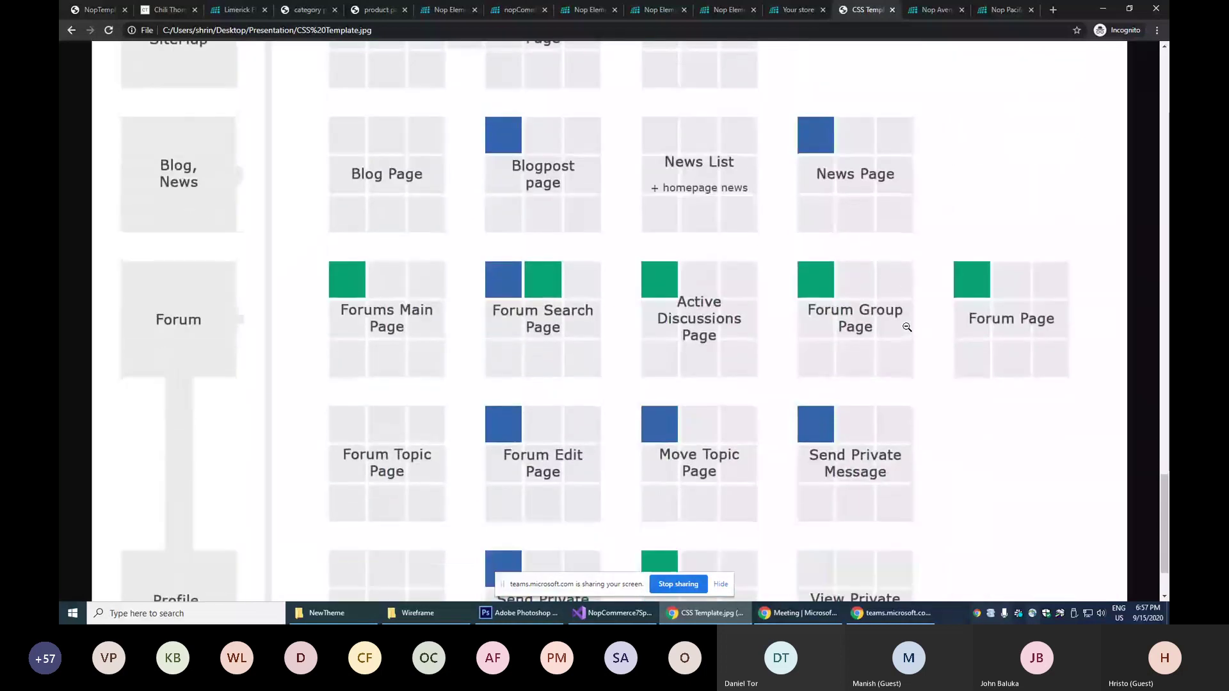
scroll(907, 330, down, 2)
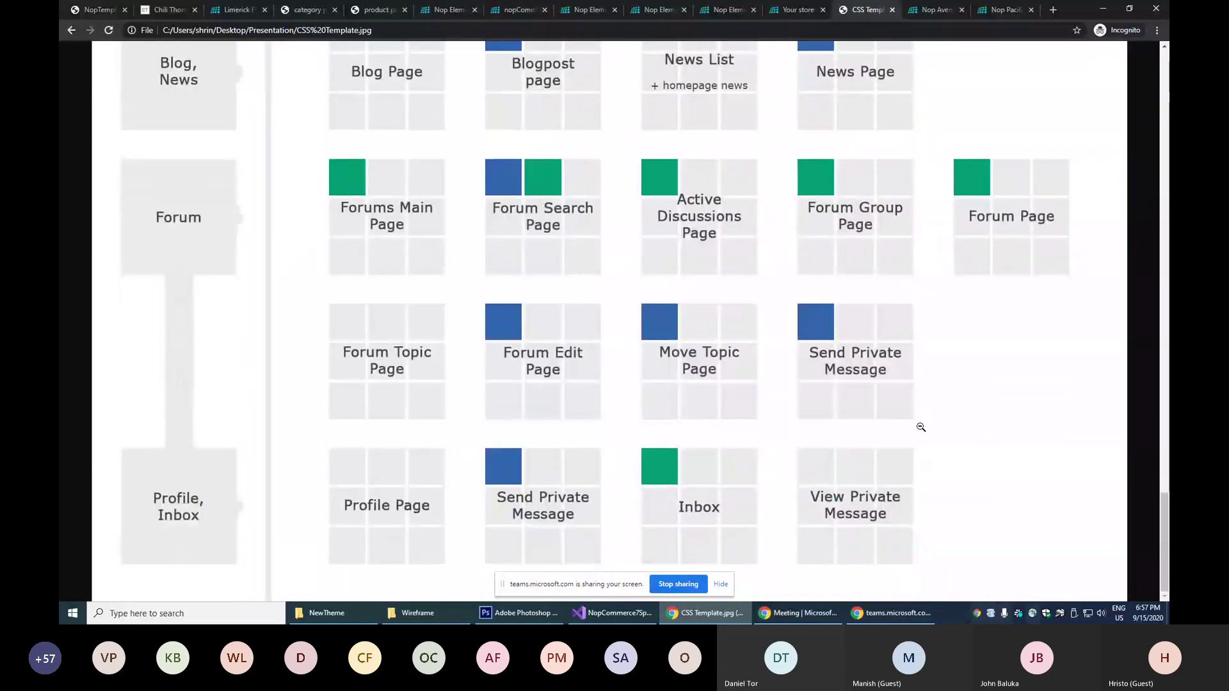
Return to the start of the theme structure diagram and review the global sections and the Category and Product rows.
scroll(903, 431, up, 3)
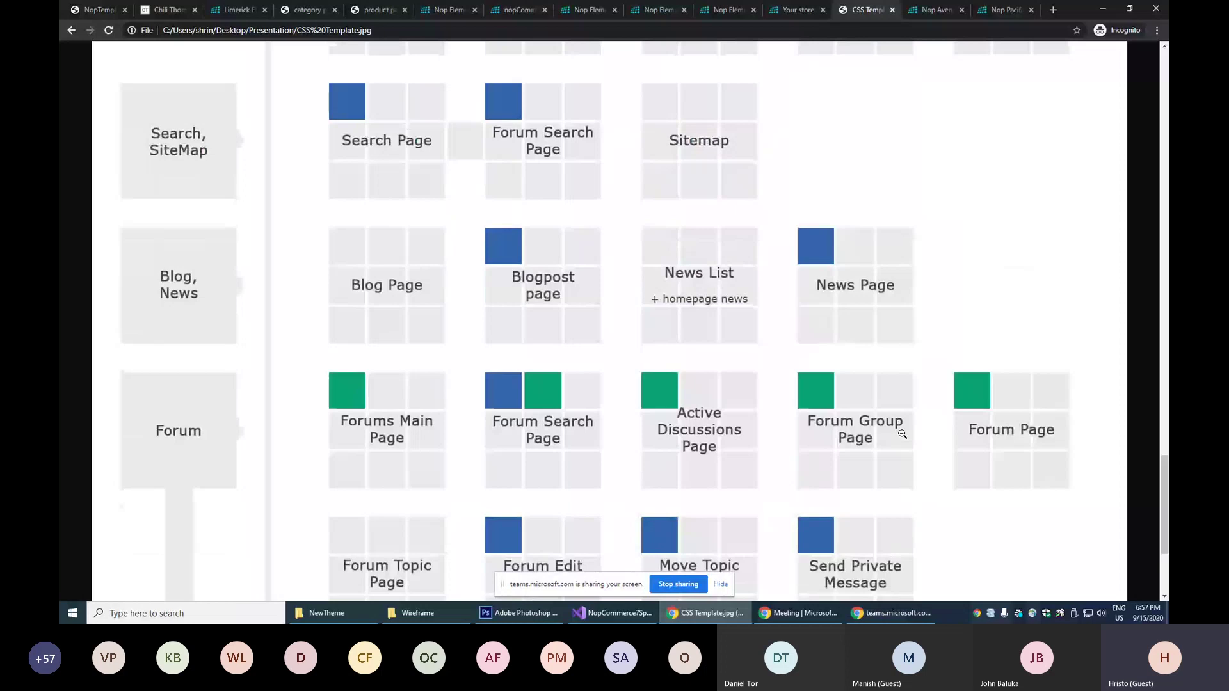
scroll(902, 433, up, 20)
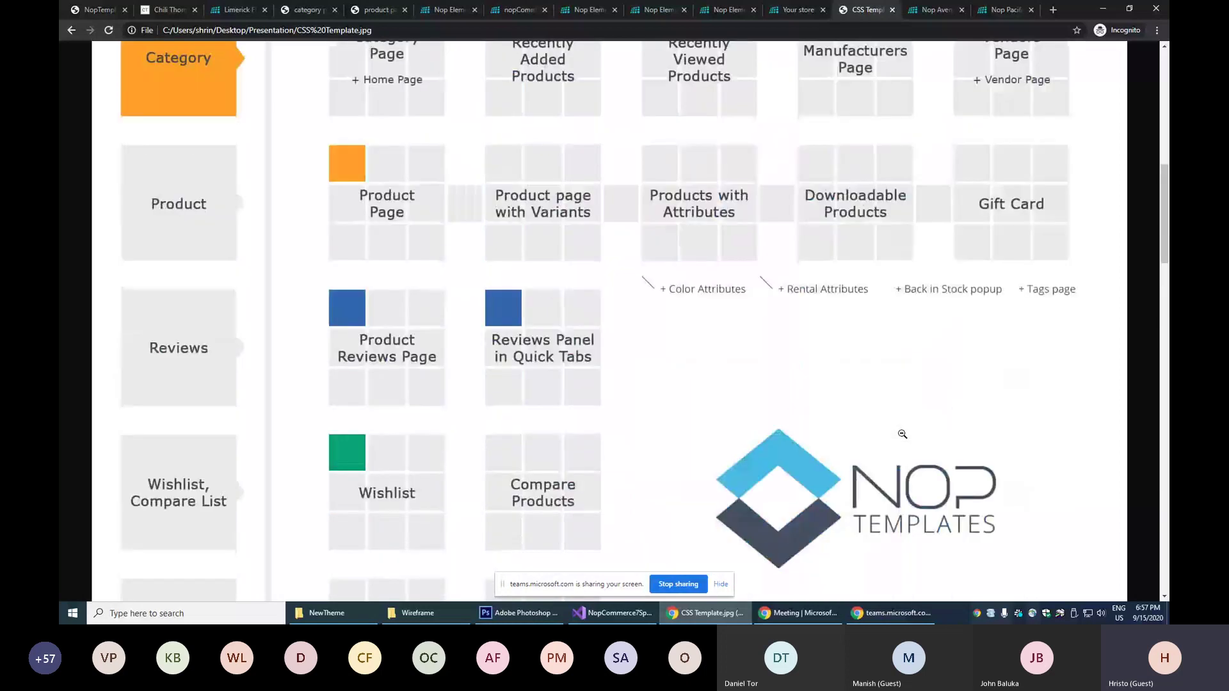
scroll(903, 434, up, 10)
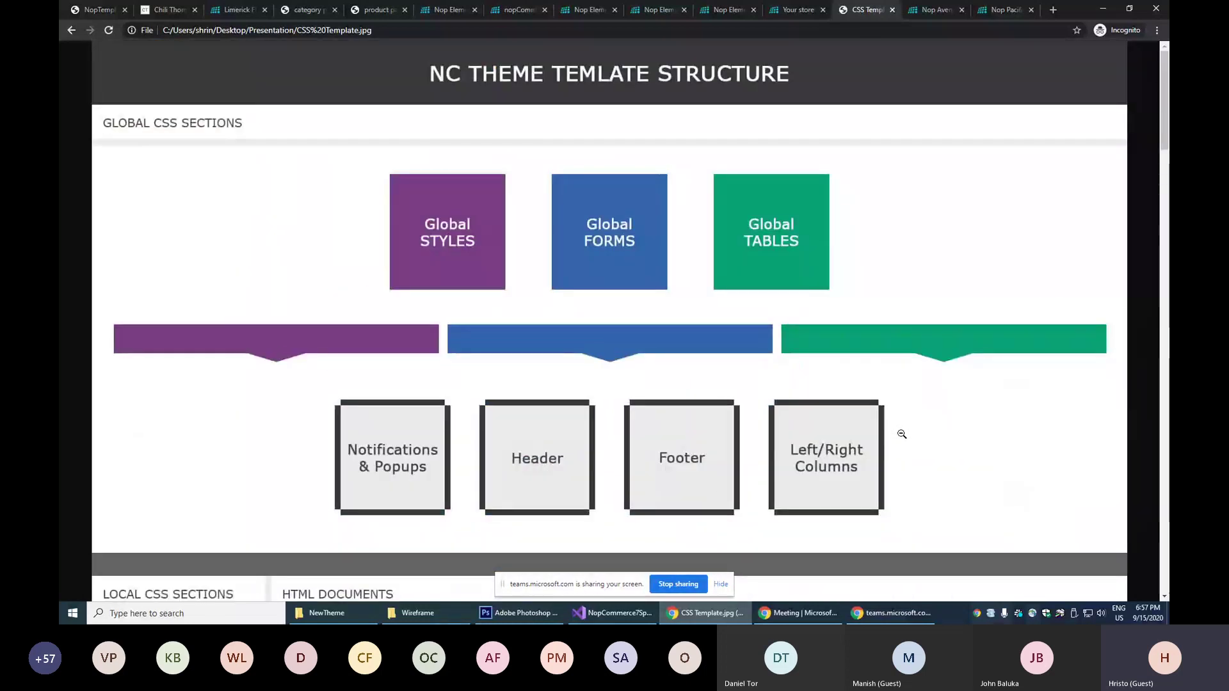
scroll(554, 446, down, 2)
scroll(555, 445, down, 3)
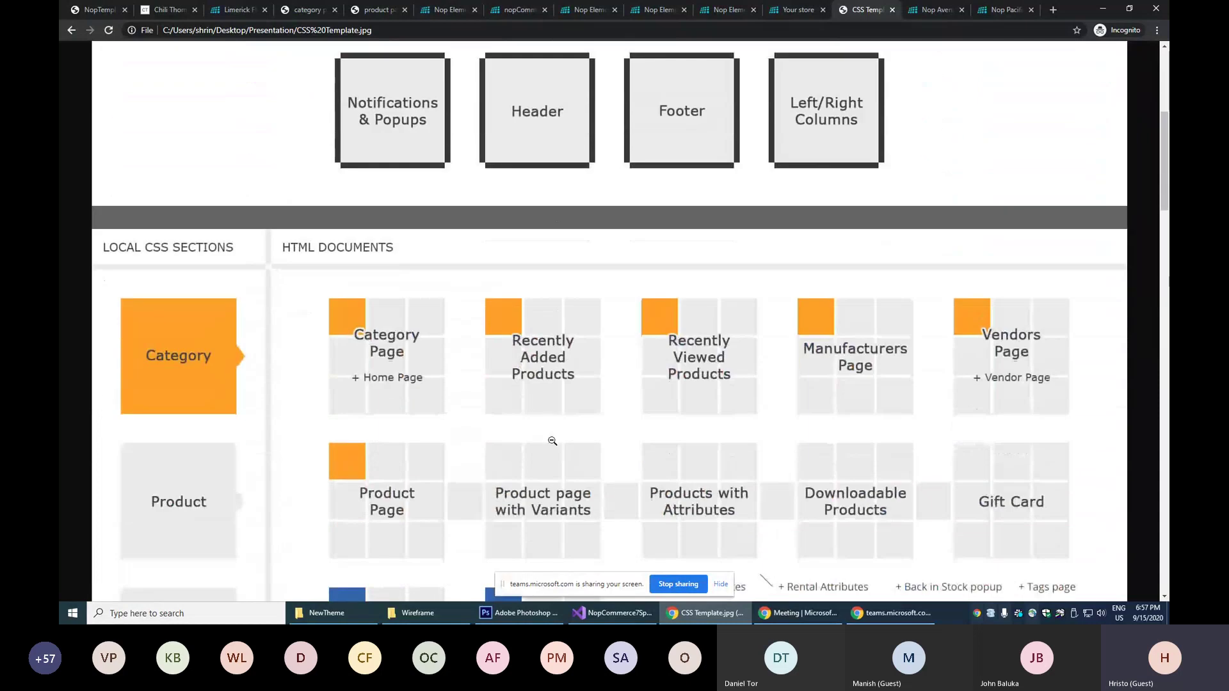